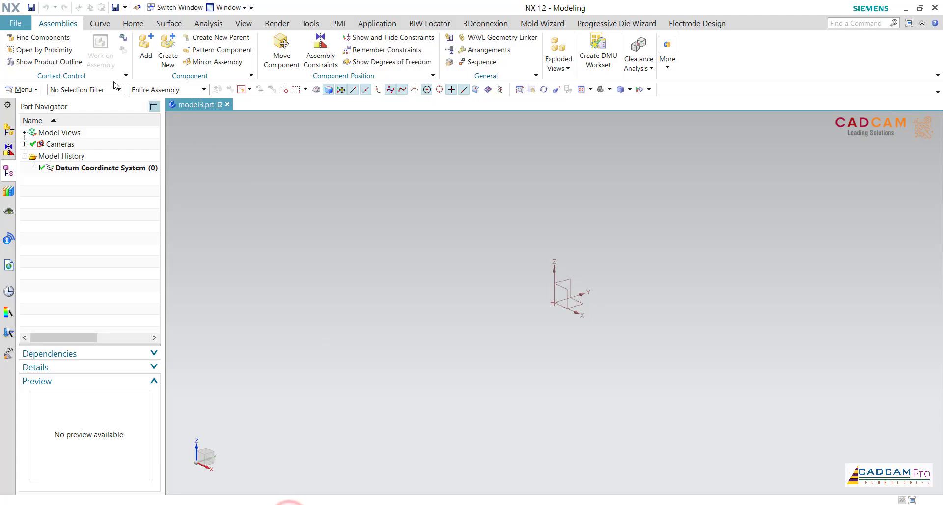
Step: Create a new sketch on the XY plane of the datum coordinate system
left_click(128, 24)
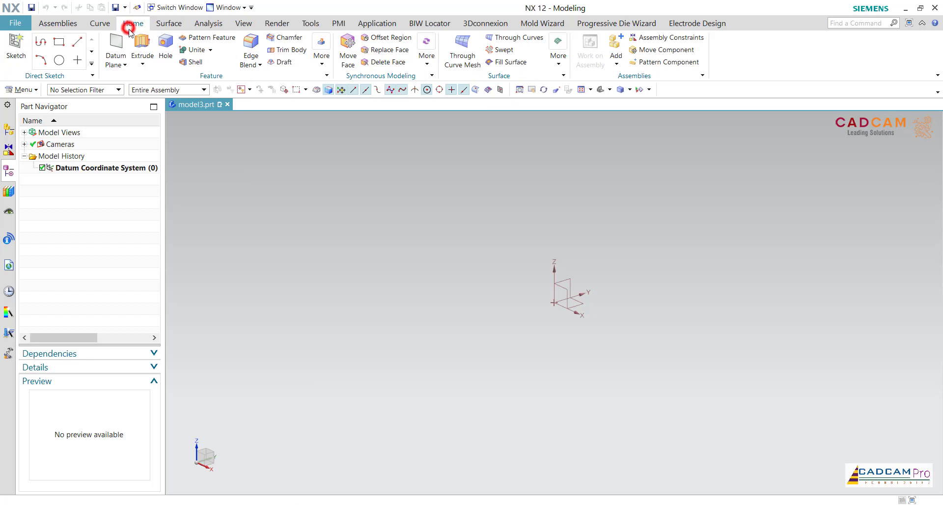
left_click(15, 46)
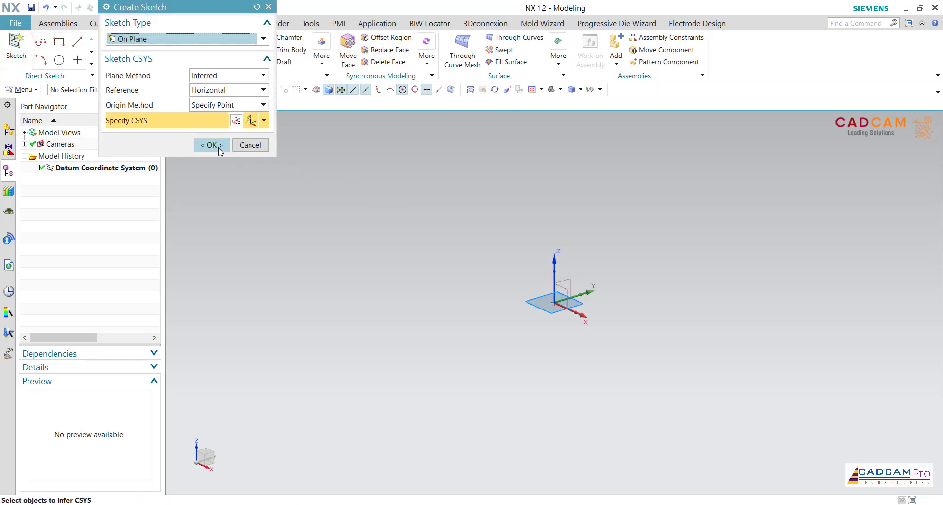
left_click(218, 148)
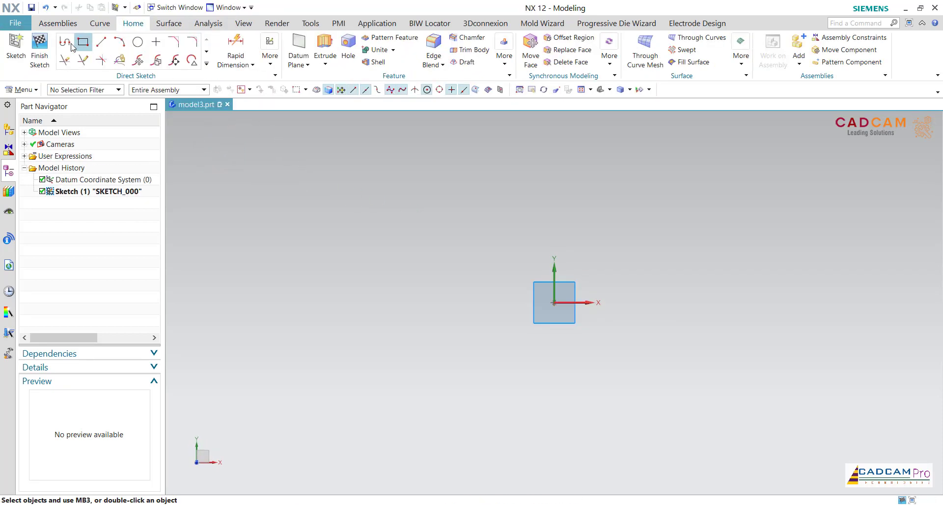
Step: Sketch an L-shaped profile from the origin: a horizontal line about 275 mm along X, then a vertical line about 220 mm upward
left_click(71, 44)
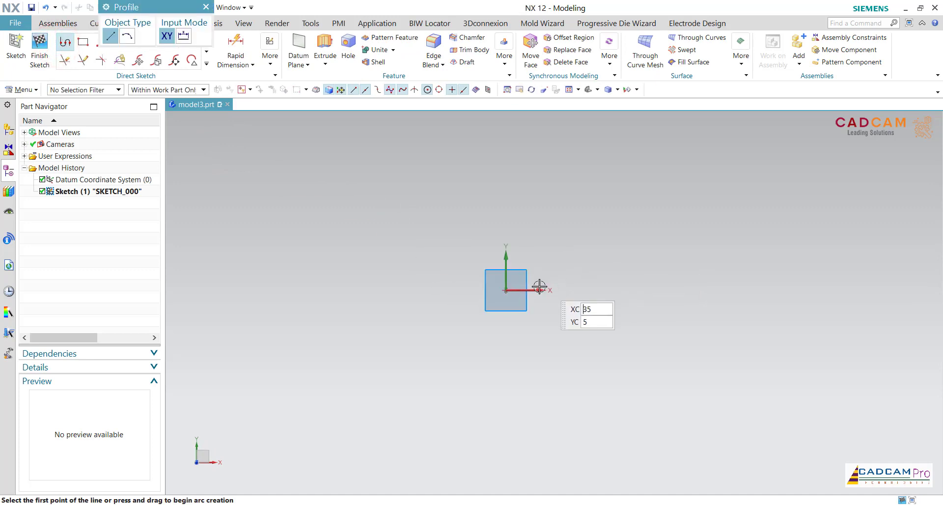
left_click(505, 290)
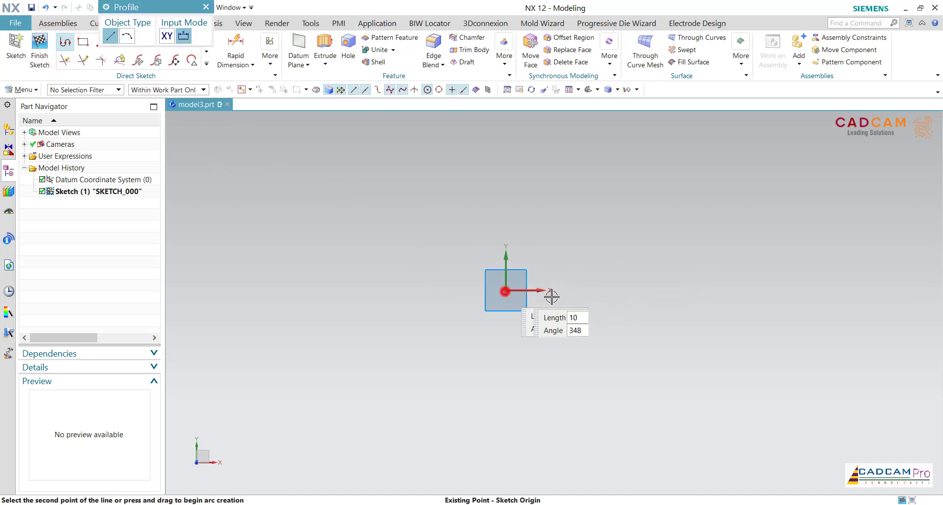
left_click(808, 288)
scroll(808, 289, "down", 3)
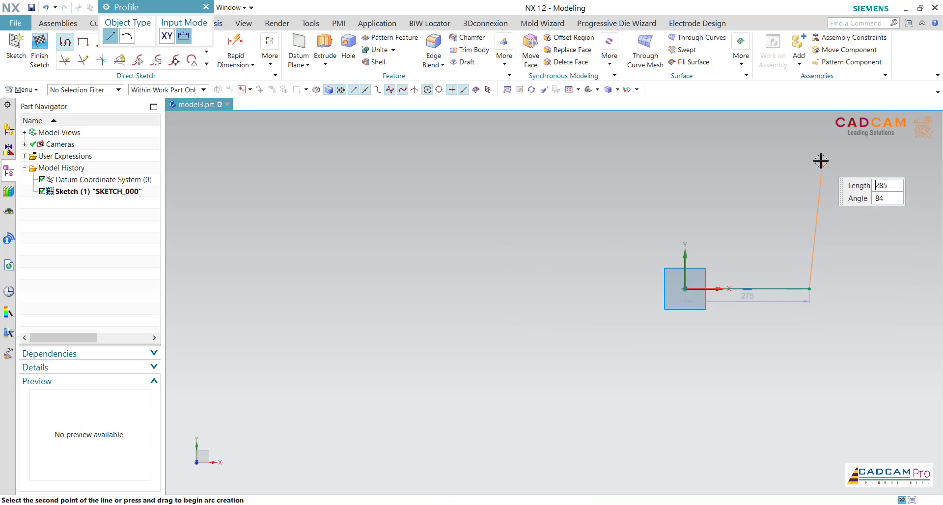
left_click(808, 188)
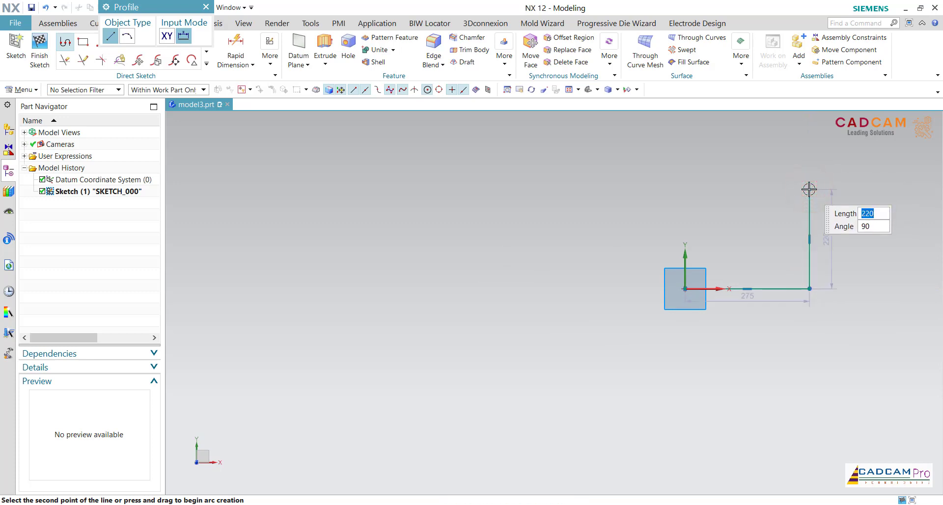
key("Escape")
Step: Place the horizontal line's dimension farther below the line and set its length to 300 mm
scroll(870, 198, "up", 3)
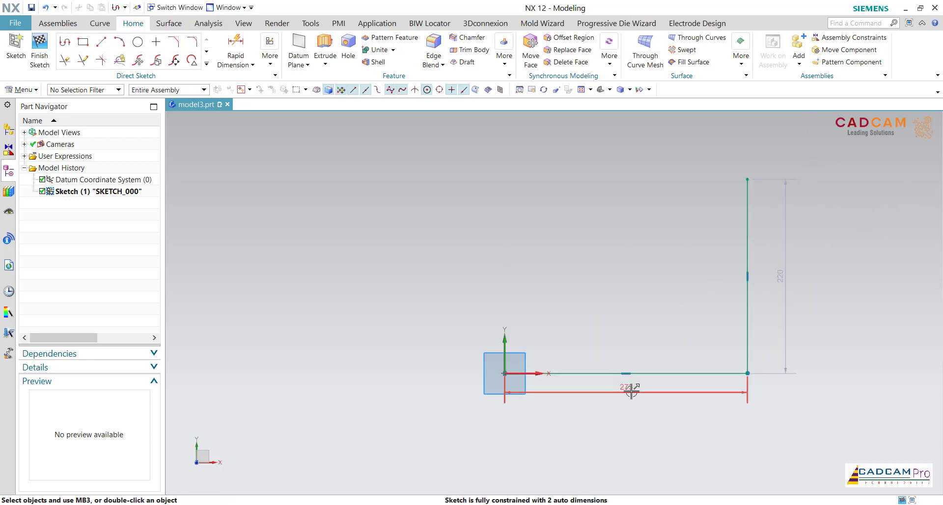
left_click_drag(630, 392, 626, 433)
double_click(626, 433)
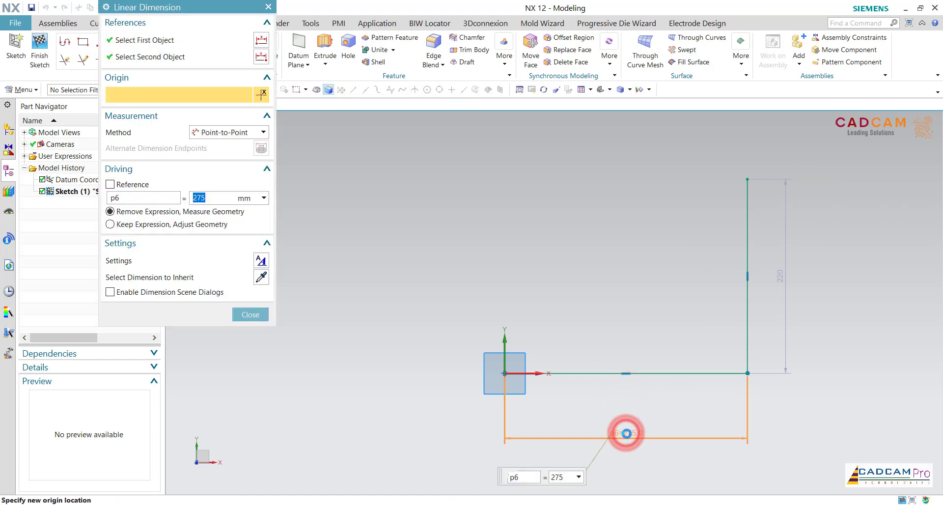
type("300")
key("Return")
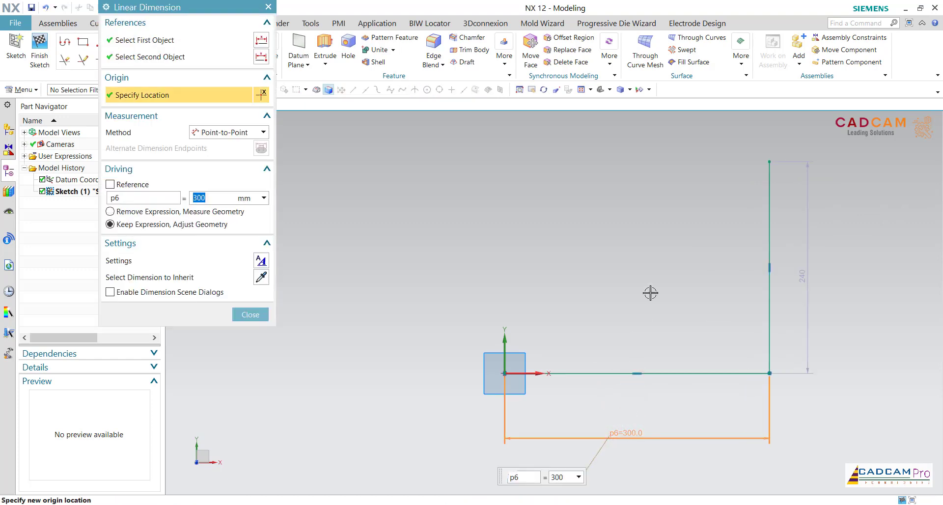
middle_click(802, 276)
Step: Set the vertical line's length to 200 mm
double_click(801, 275)
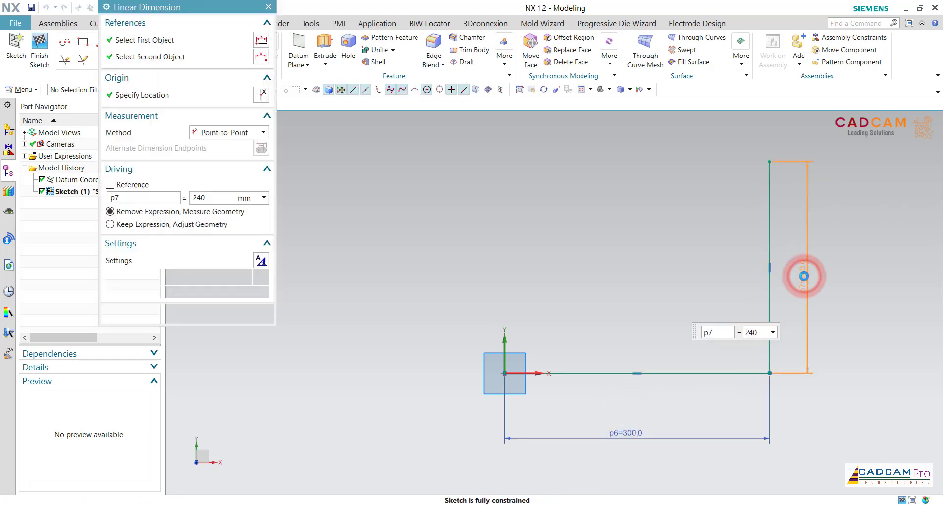
type("2")
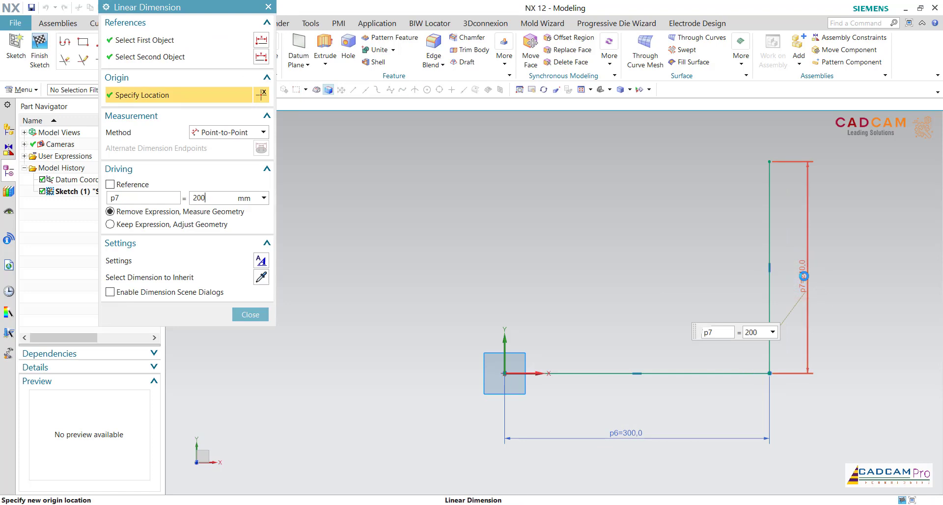
key("Return")
left_click(259, 315)
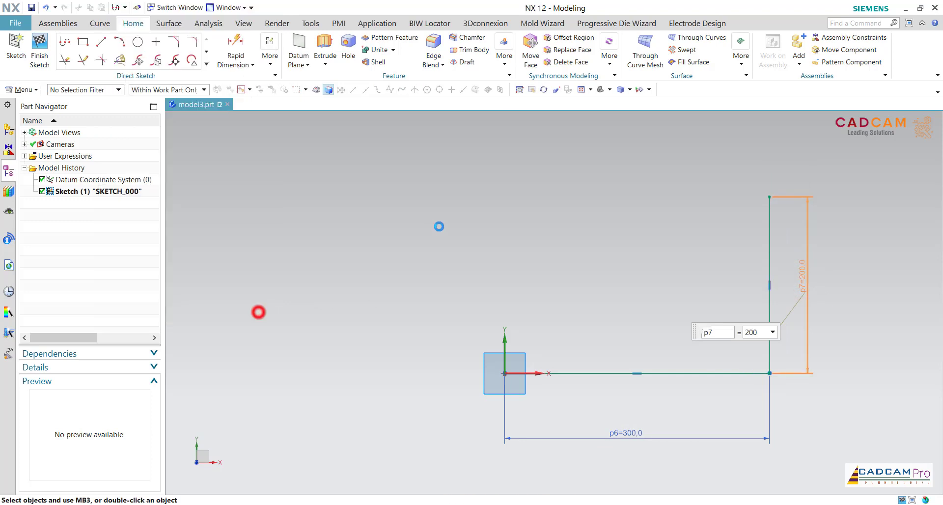
Step: Fillet the corner between the vertical and horizontal lines with a 75 mm radius
left_click(188, 46)
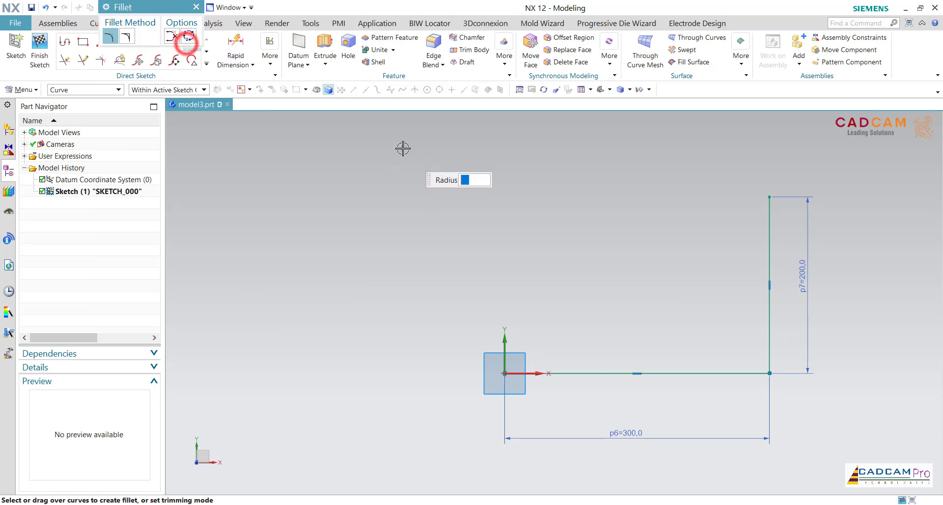
type("75")
key("Return")
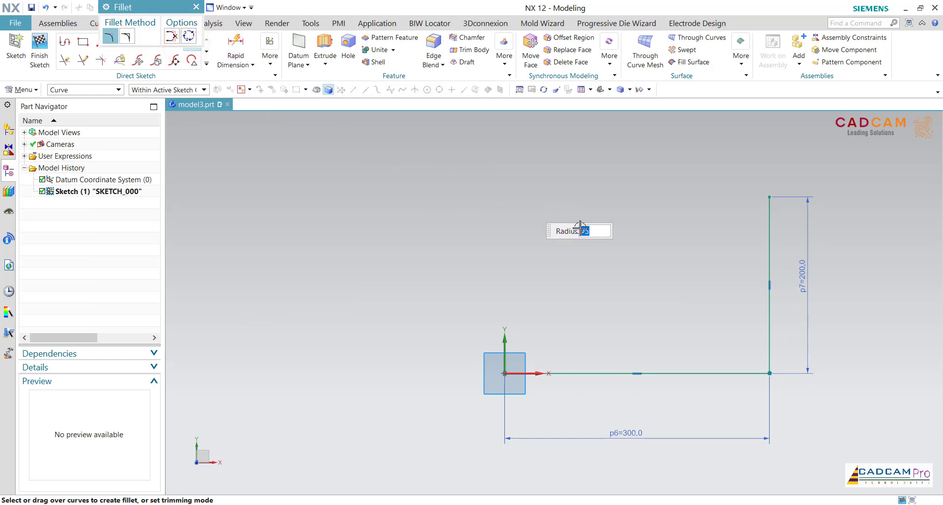
left_click(771, 349)
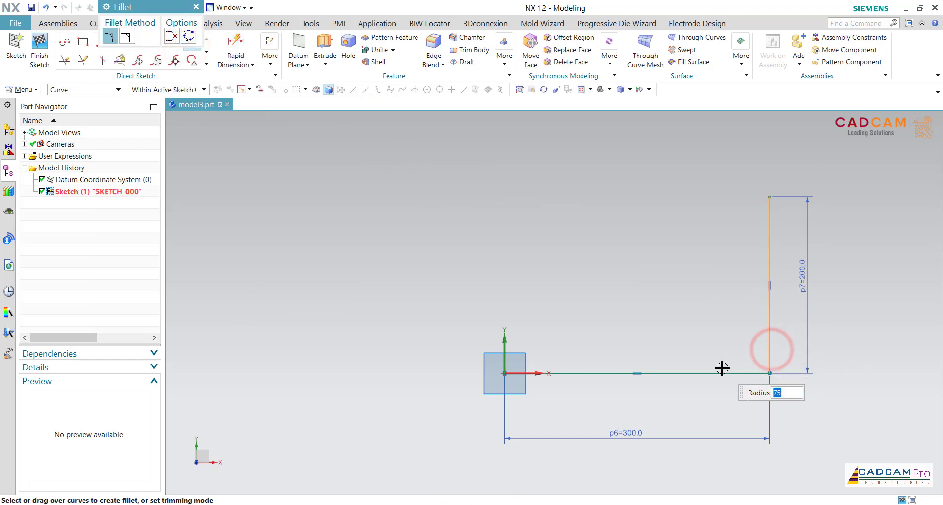
left_click(722, 369)
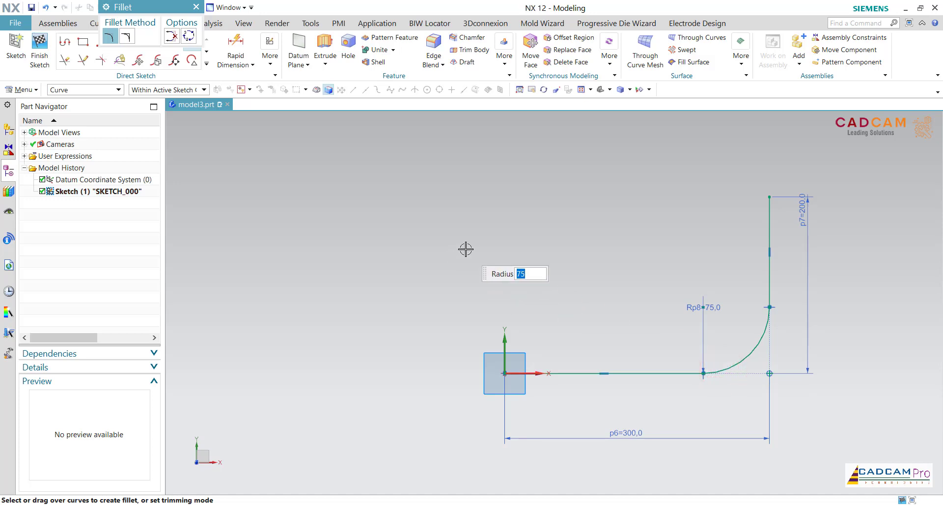
key("Escape")
Step: Reposition the fillet's radius dimension beside the arc and finish the sketch
left_click_drag(709, 311, 736, 330)
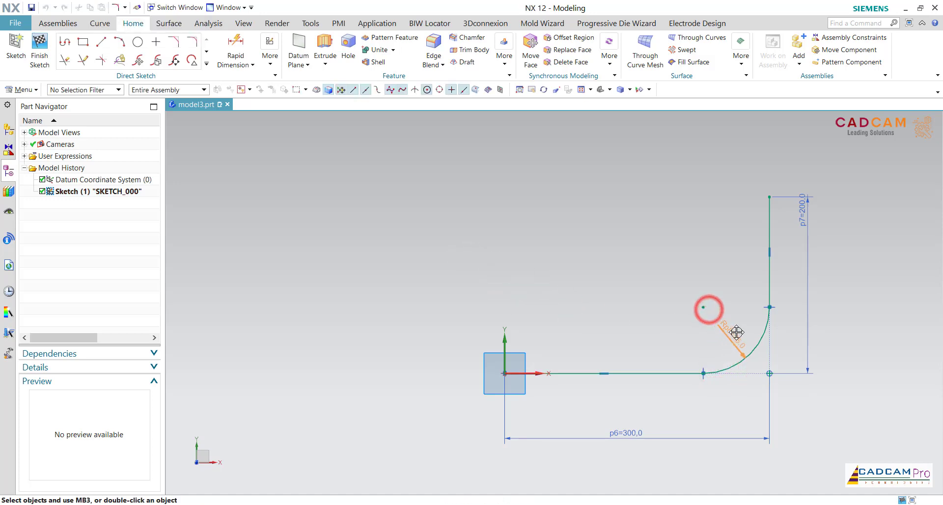
scroll(488, 261, "down", 3)
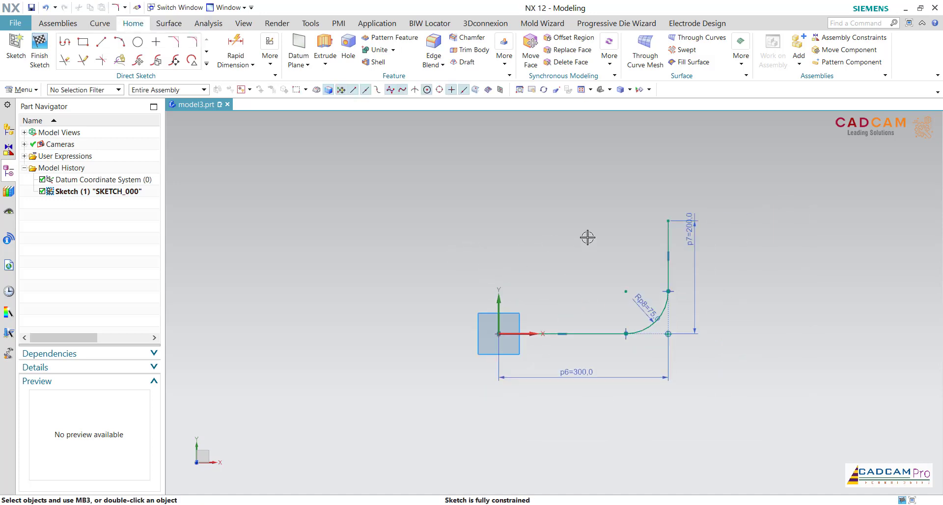
left_click(40, 49)
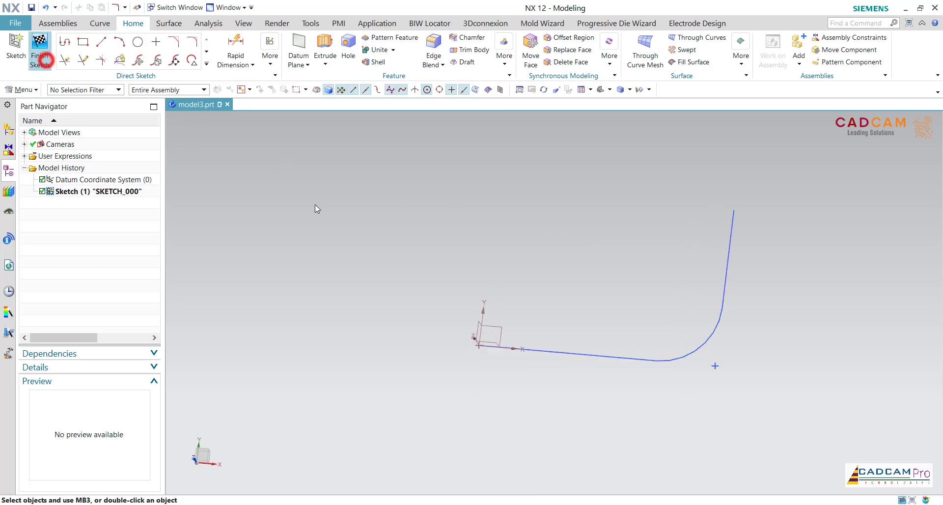
Step: Create a second sketch on the YZ plane, at the start of the horizontal path line
mouse_move(440, 209)
middle_mouse_down()
mouse_move(503, 246)
mouse_move(470, 221)
mouse_move(496, 204)
mouse_move(467, 185)
mouse_move(373, 184)
mouse_move(366, 193)
middle_mouse_up()
left_click(377, 504)
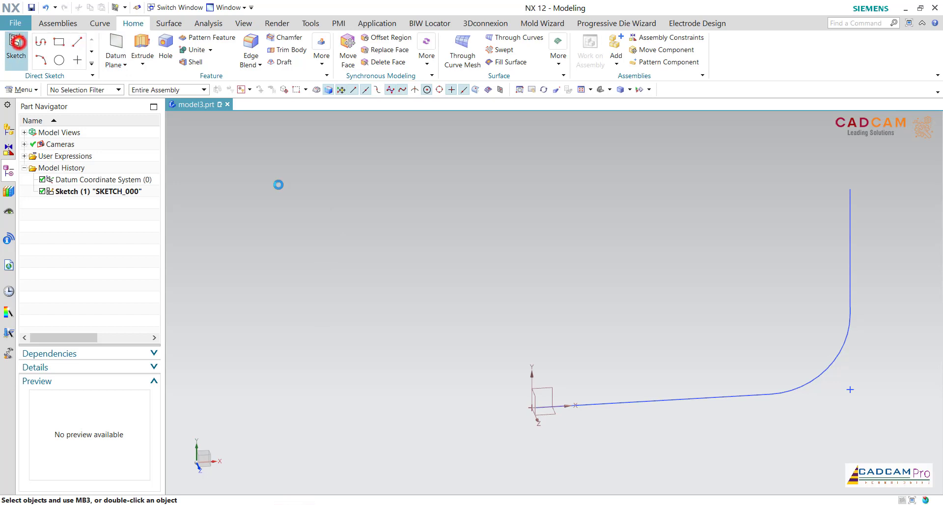
left_click(535, 398)
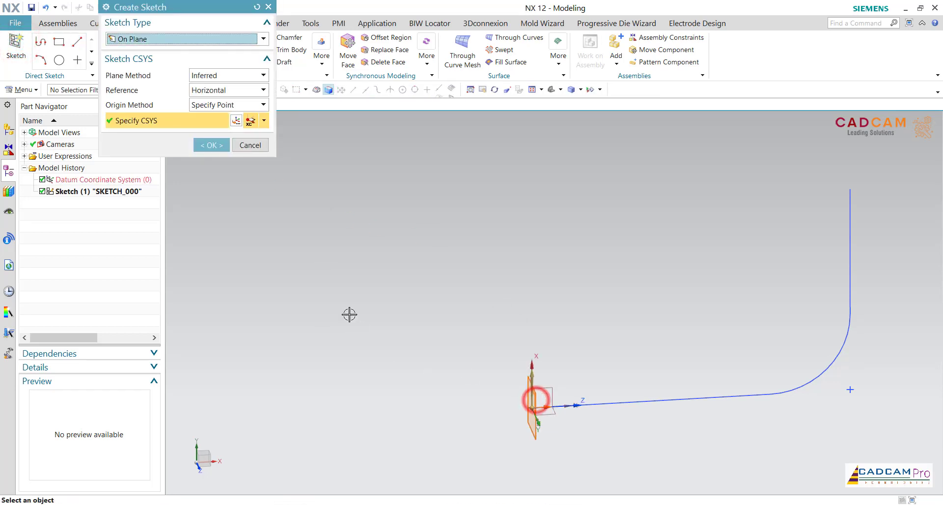
left_click(215, 145)
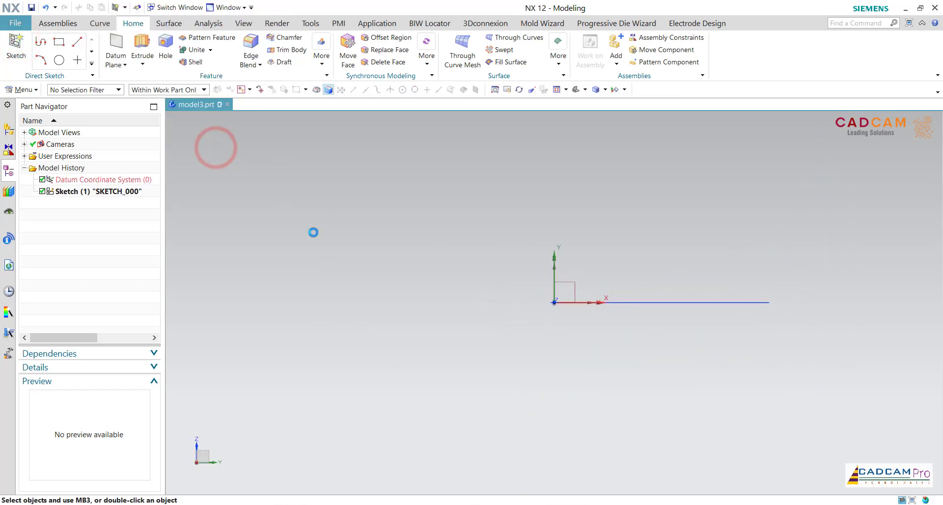
Step: Draw two concentric circles of 80 mm and 100 mm diameter centred on the sketch origin
left_click(138, 44)
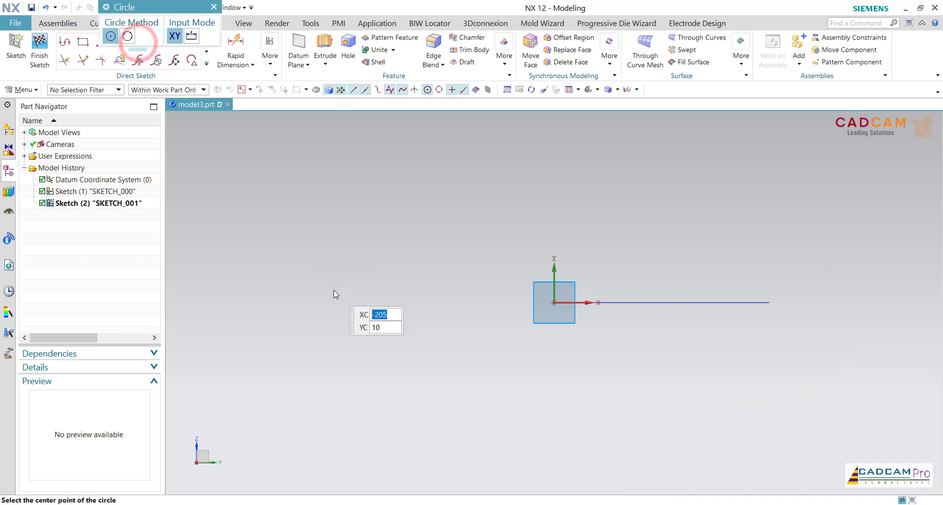
left_click(554, 302)
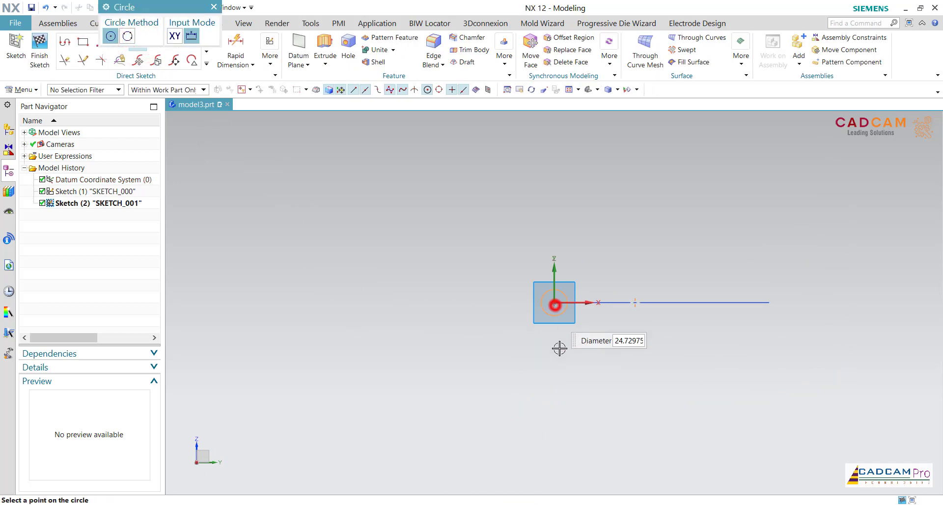
type("80")
key("Return")
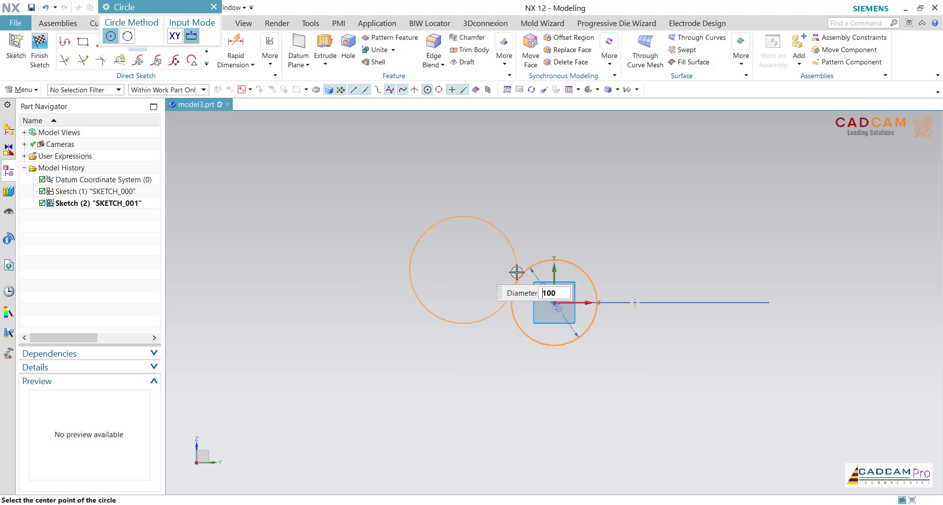
left_click(553, 304)
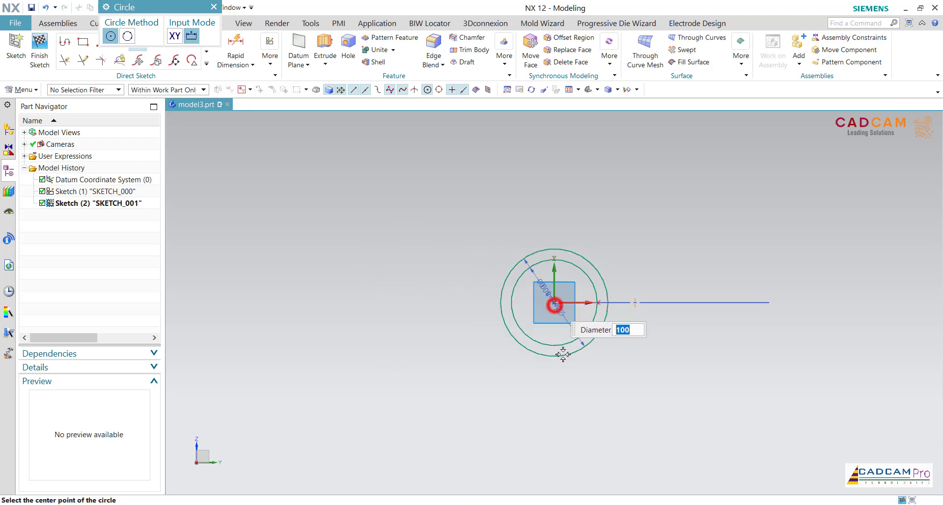
Step: Add two larger concentric circles of 190 mm and 230 mm diameter centred on the sketch origin
type("19")
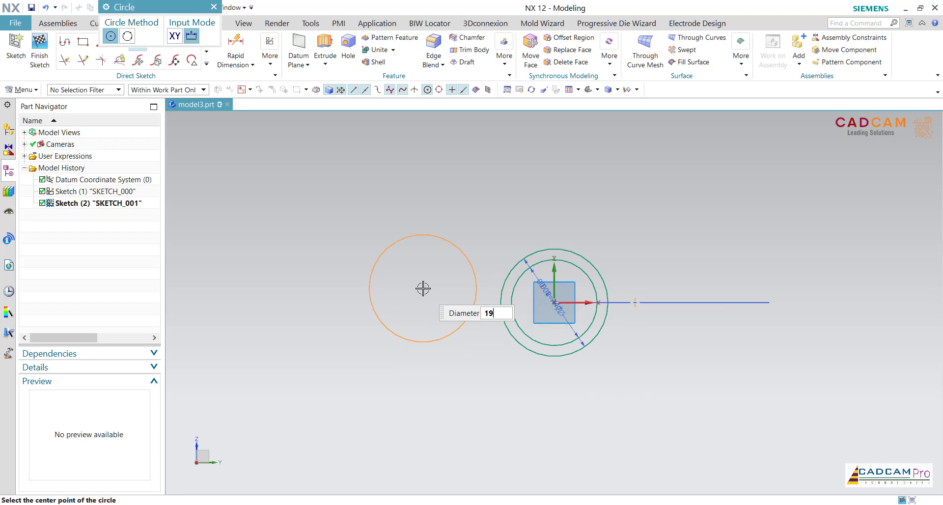
type("0")
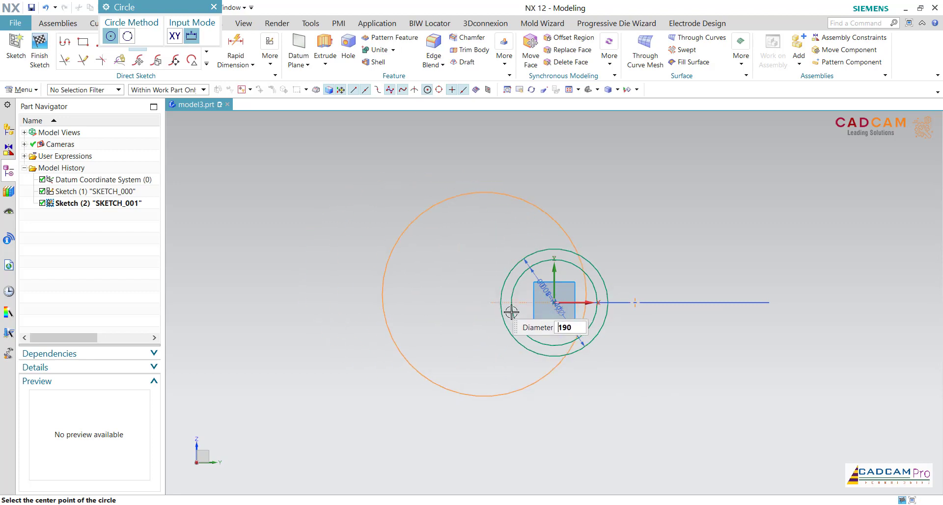
left_click(553, 302)
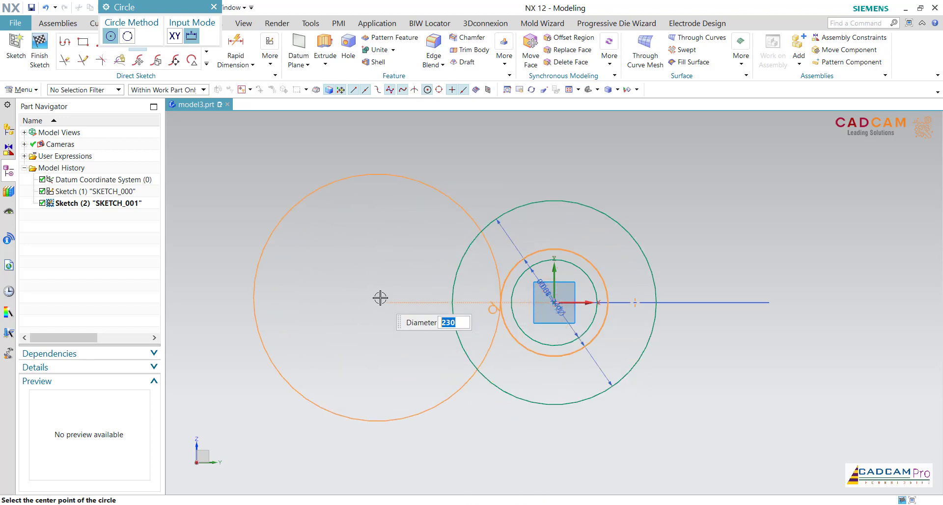
left_click(552, 301)
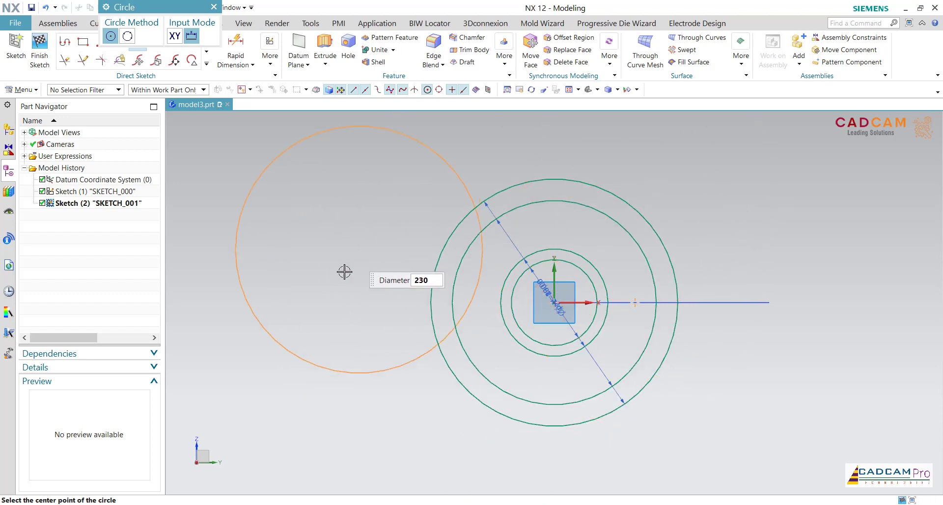
Step: Draw a 20 mm diameter hole circle centred on the 190 mm circle's top point, directly above the origin
scroll(341, 292, "down", 1)
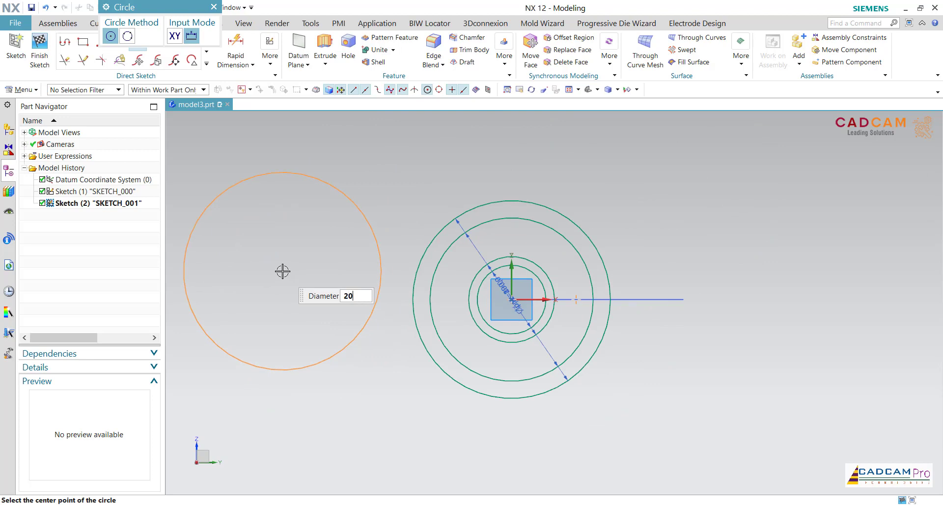
key("Return")
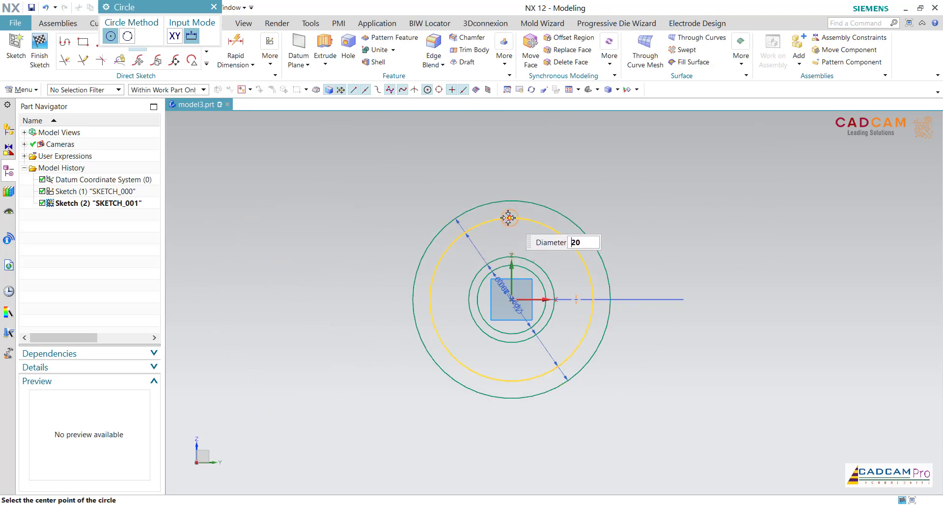
left_click(512, 217)
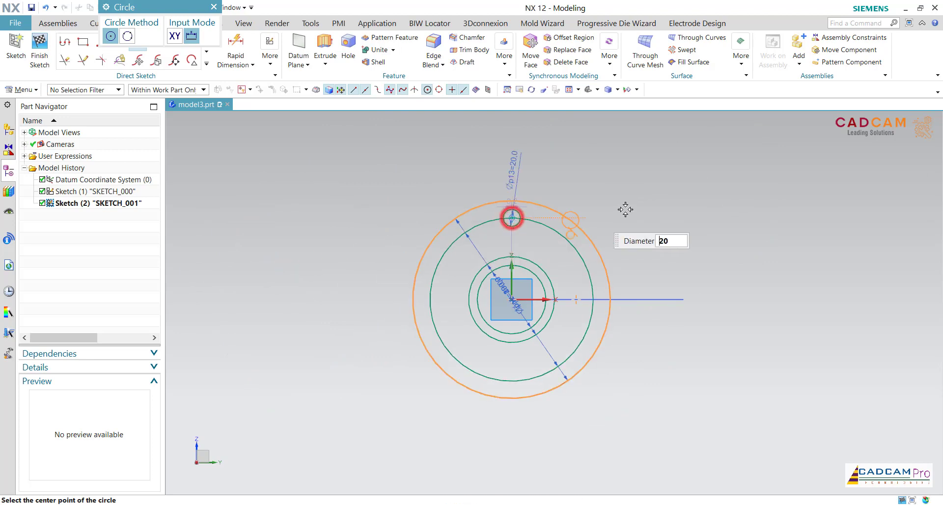
key("Escape")
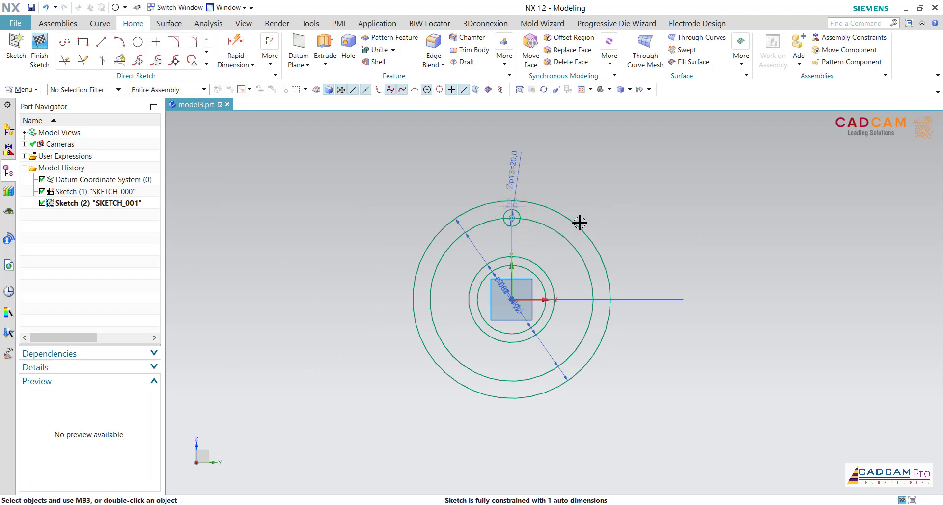
Step: Convert the 190 mm bolt circle in the flange sketch to a reference curve
left_click(559, 238)
scroll(562, 253, "up", 1)
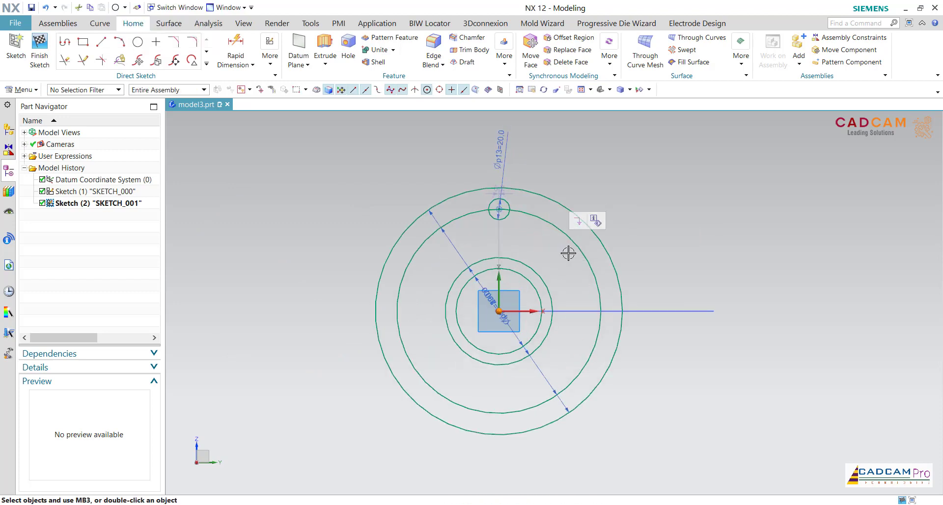
left_click(590, 256)
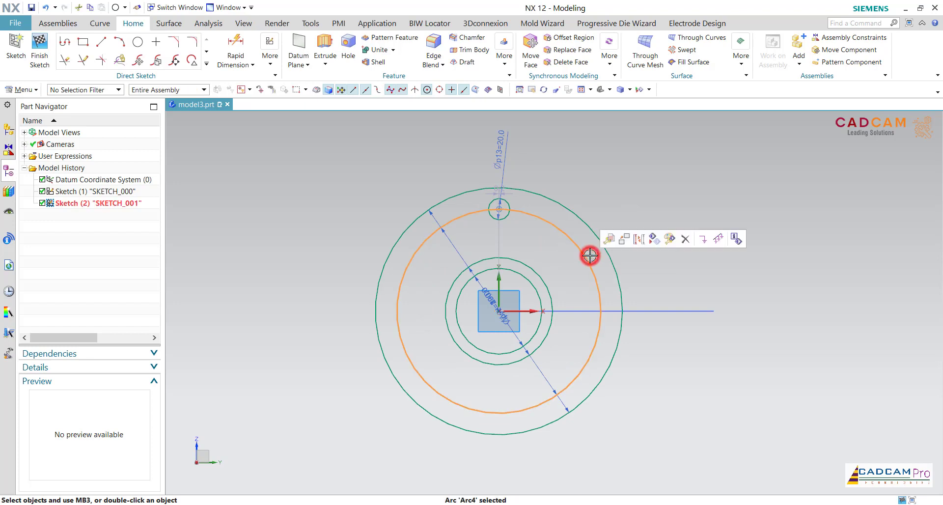
left_click(637, 241)
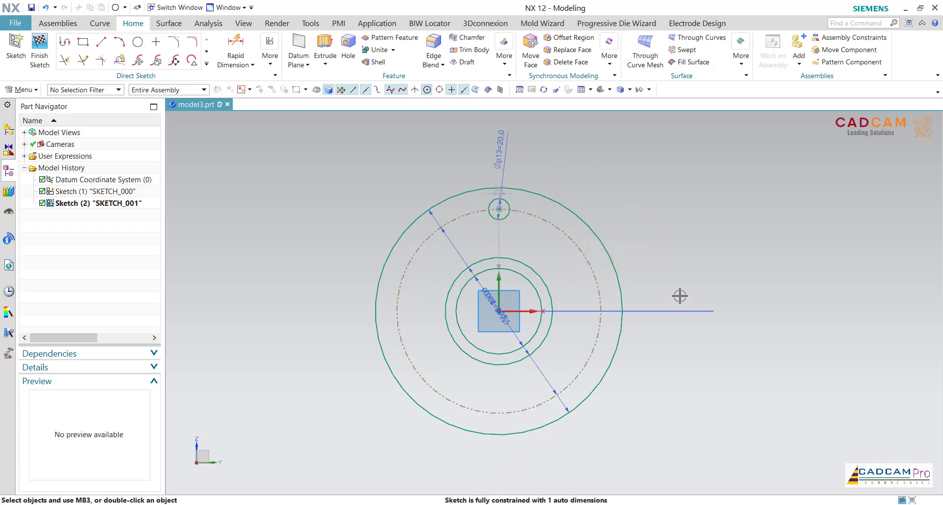
Step: Constrain the 20 mm hole circle's centre to lie on the sketch's vertical axis
left_click(499, 208)
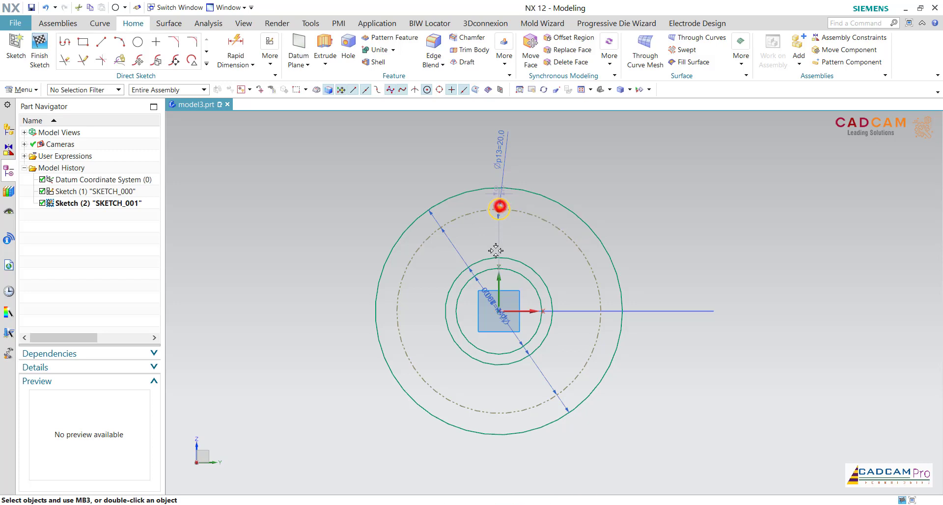
left_click(497, 276)
left_click(515, 256)
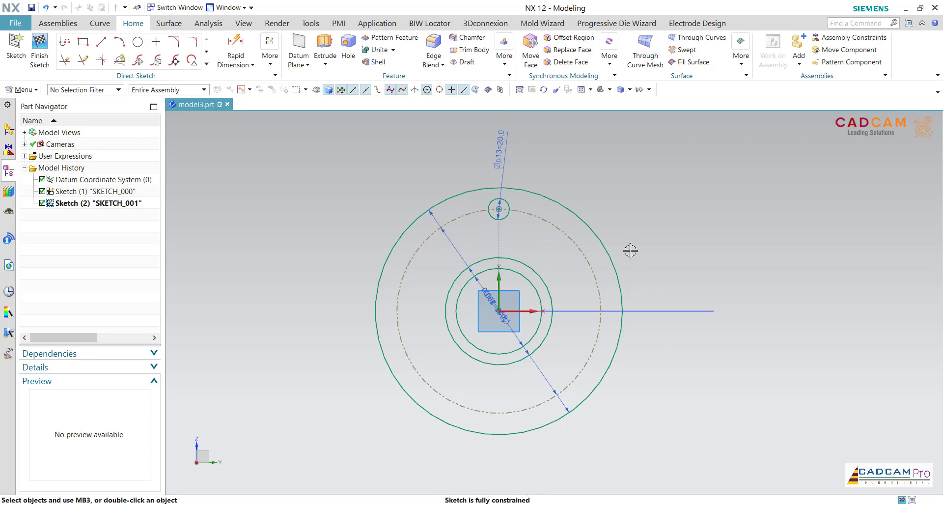
Step: Pattern the 20 mm hole circle circularly about the sketch origin with count 4 over a 360° span, and finish the sketch
scroll(627, 248, "down", 1)
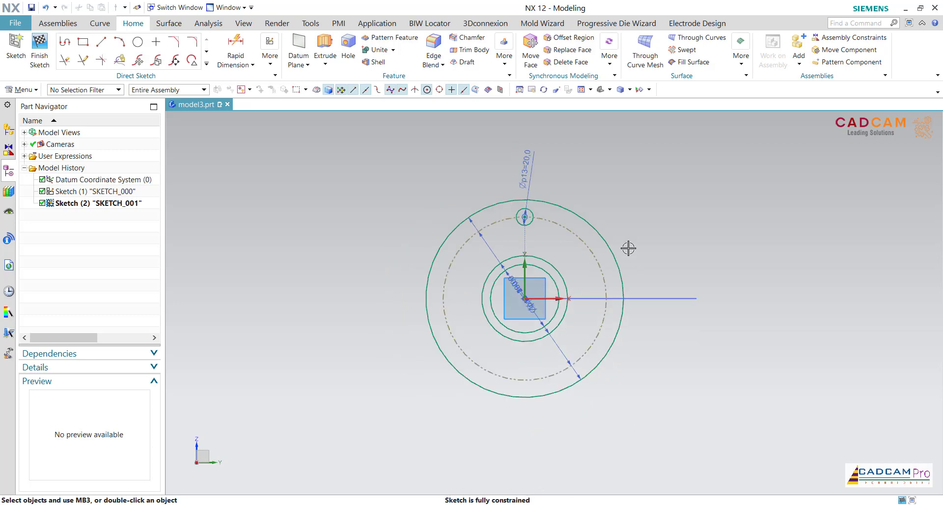
left_click(208, 64)
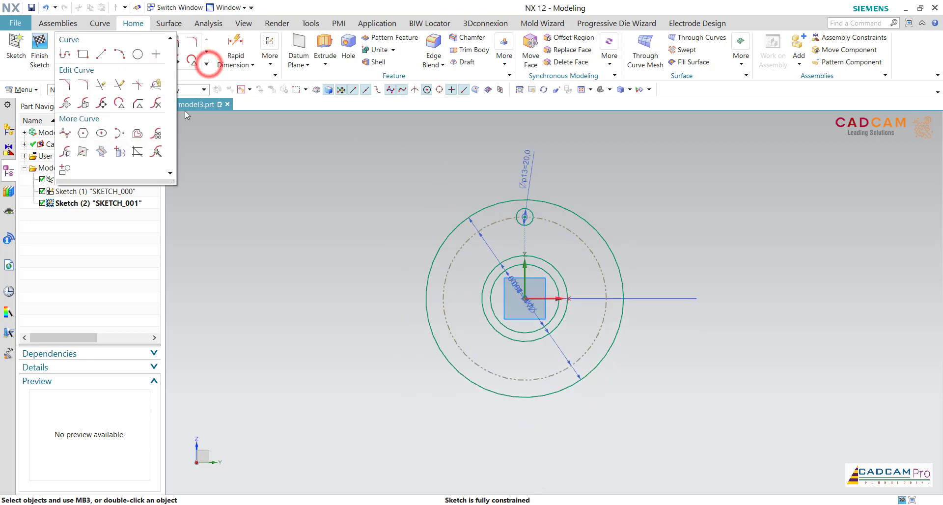
left_click(158, 133)
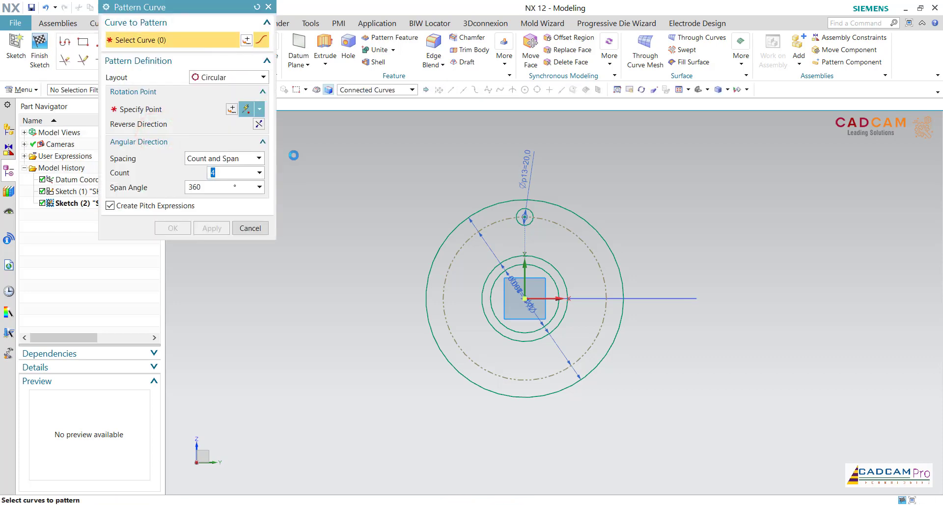
left_click(526, 213)
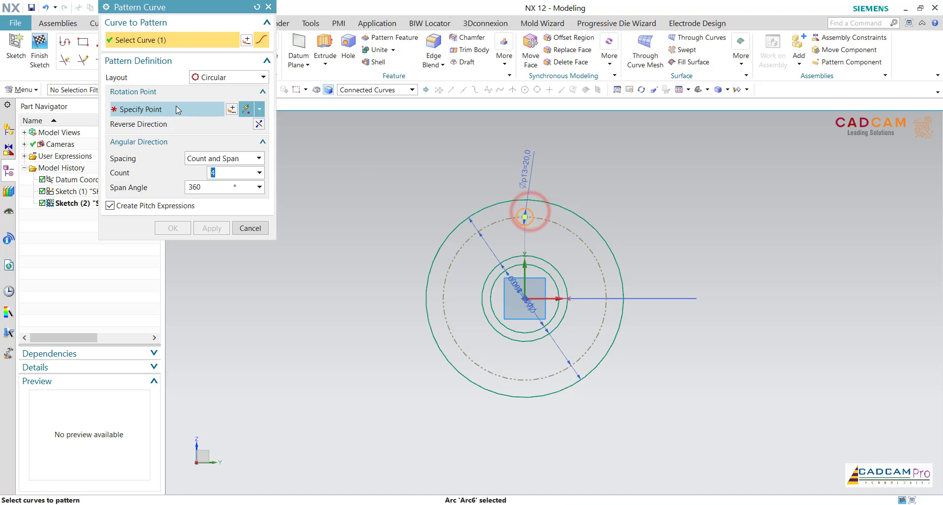
left_click(524, 298)
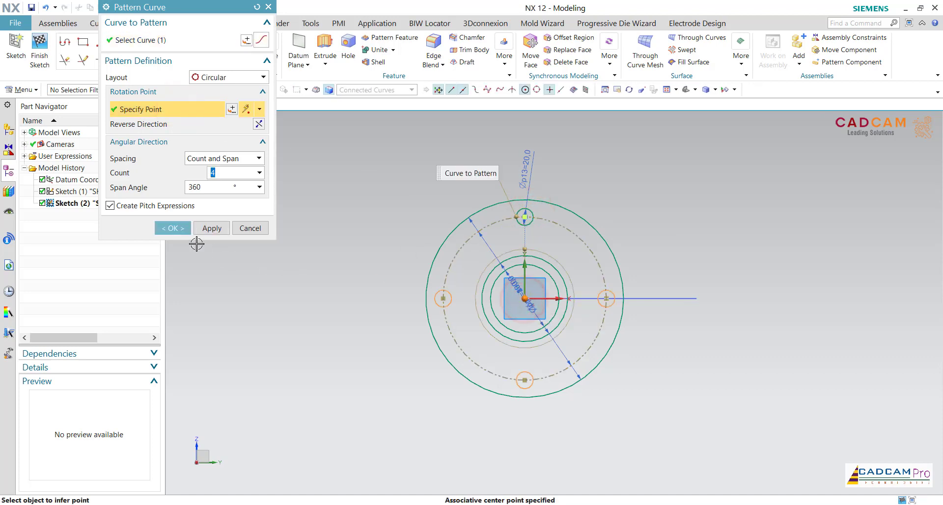
left_click(173, 230)
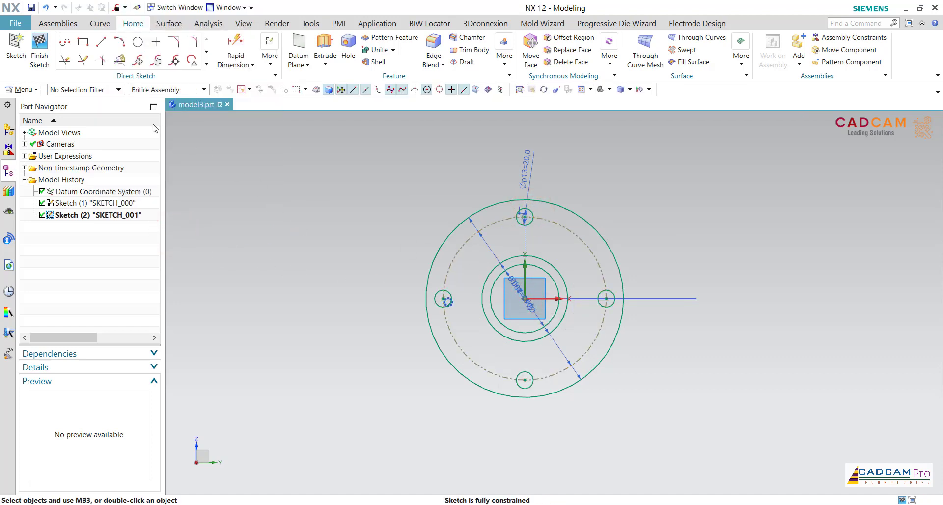
left_click(40, 58)
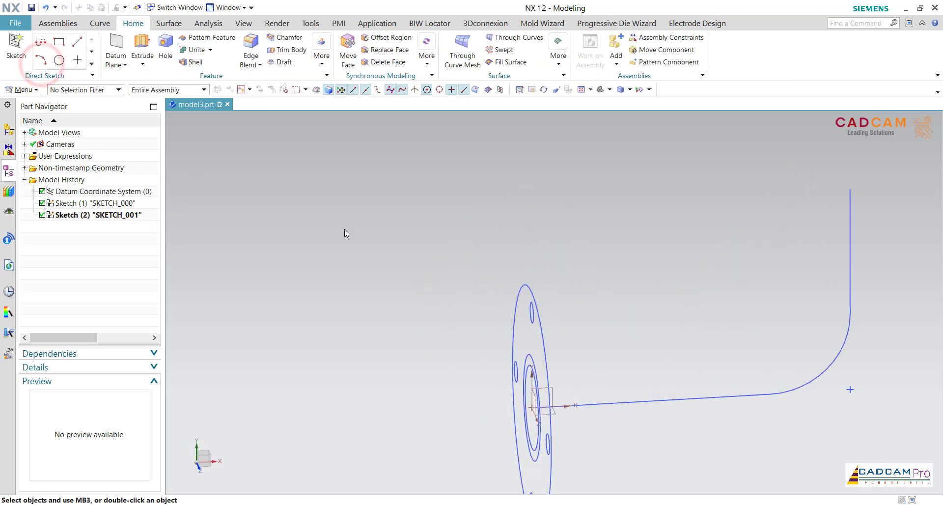
Step: Create an inferred datum plane at the free upper end point of the path's vertical line
middle_click_drag(344, 229, 429, 191)
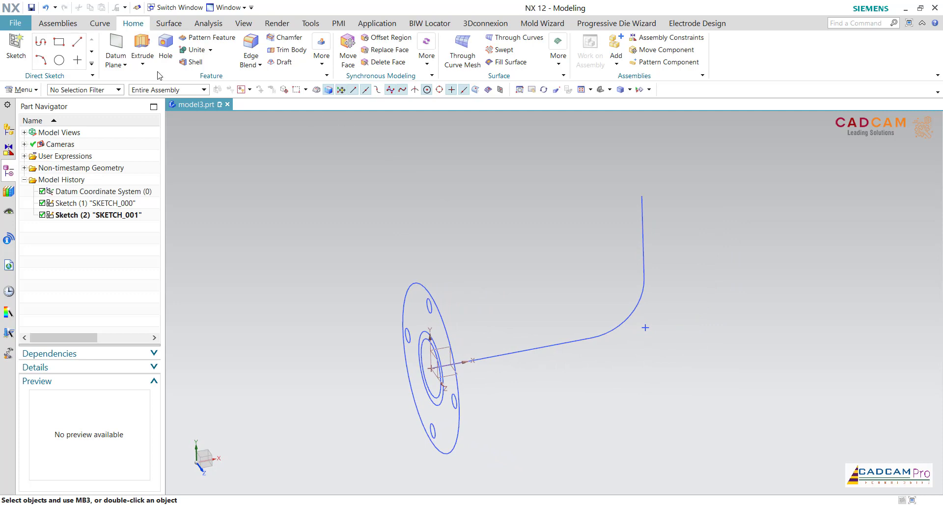
left_click(113, 66)
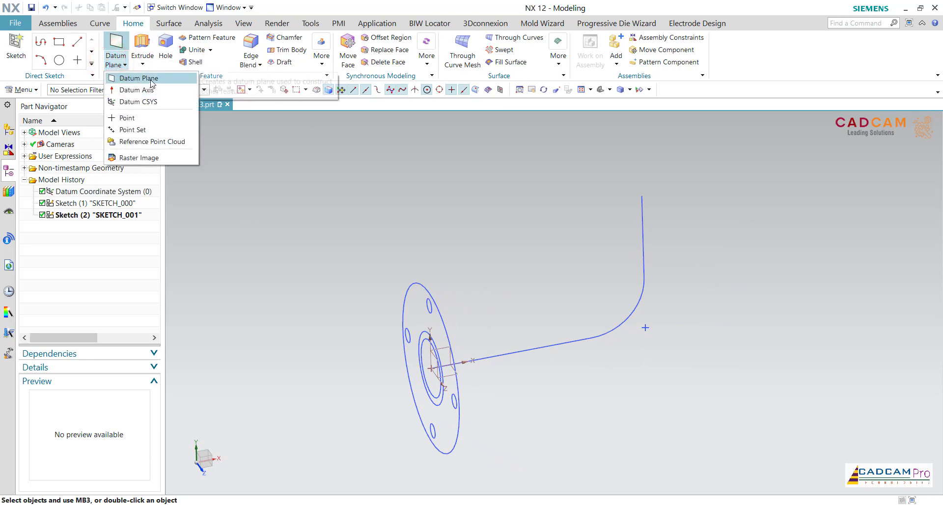
left_click(150, 82)
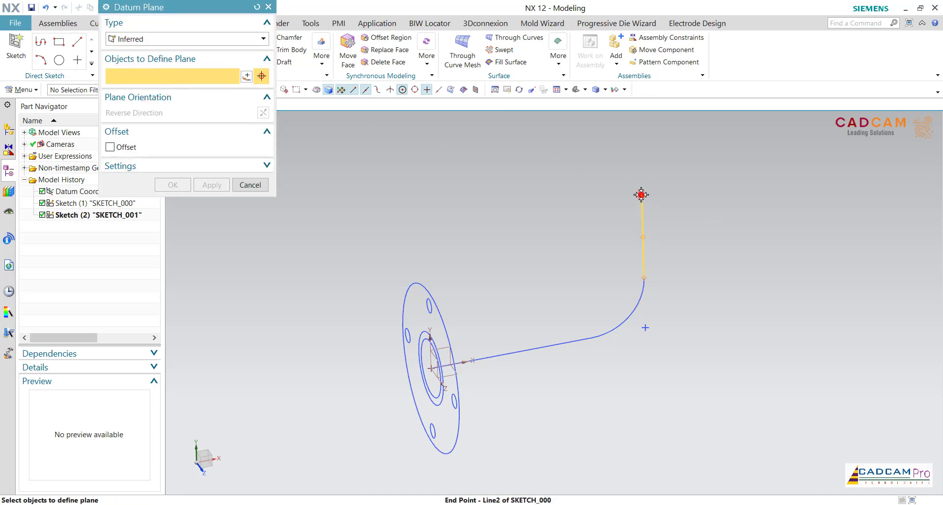
left_click(641, 195)
left_click(181, 186)
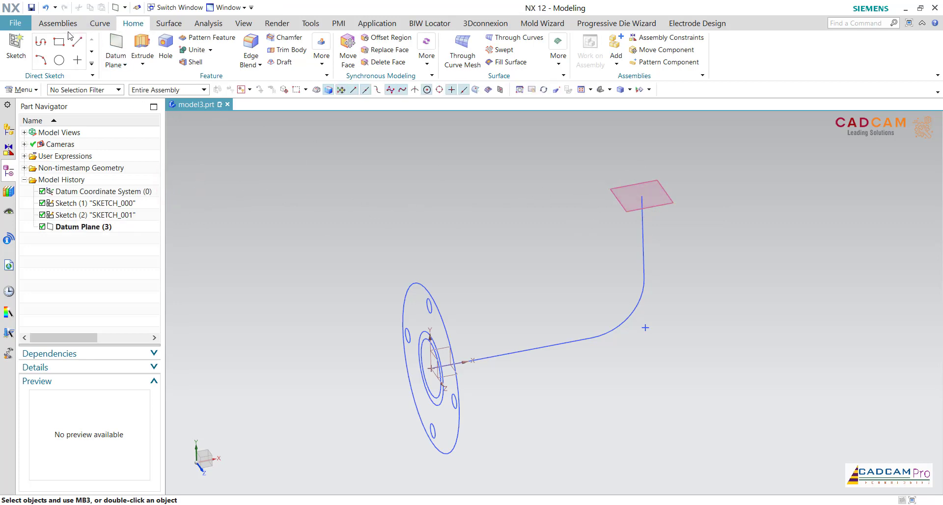
Step: Create a third sketch on the new datum plane at the end of the vertical path line
left_click(16, 49)
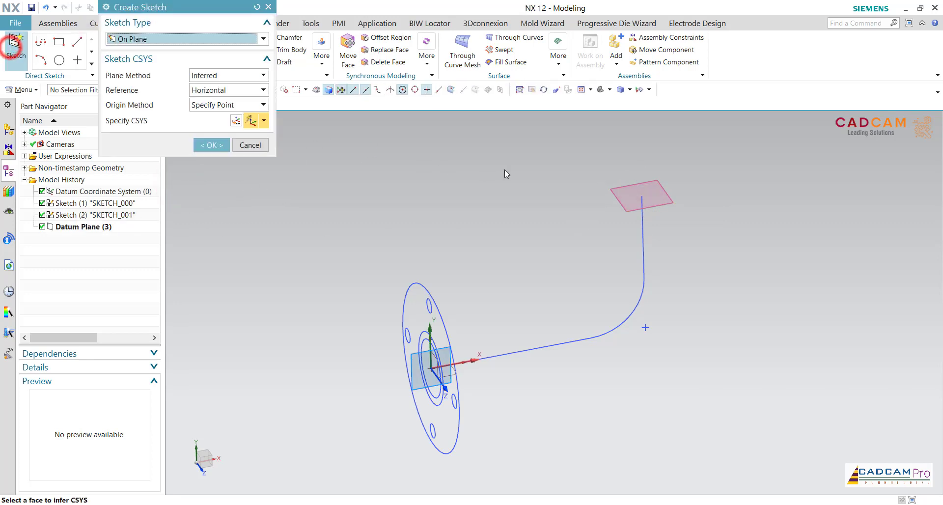
left_click(623, 182)
left_click(215, 146)
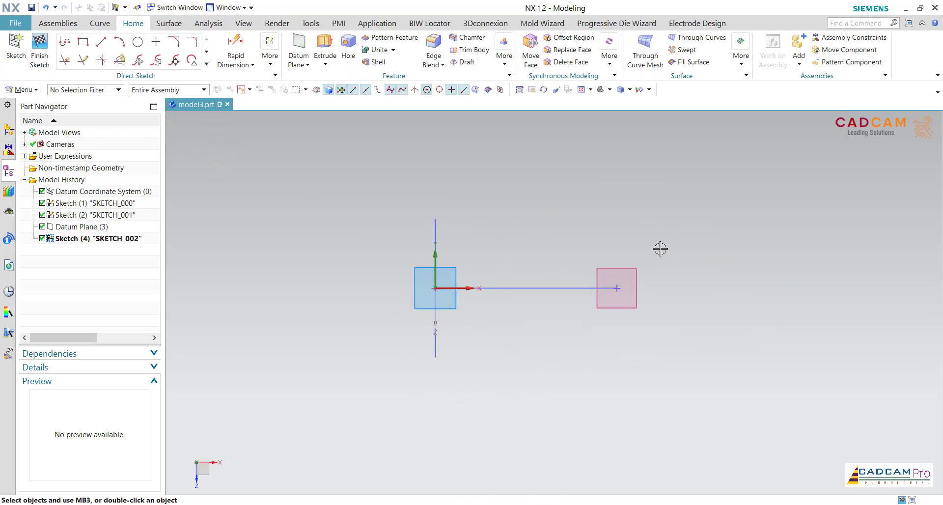
Step: Draw a 200 by 200 mm rectangle at 0° from its centre on the vertical path line's end, and move its width dimension clear
scroll(660, 249, "up", 1)
key("alt+Tab")
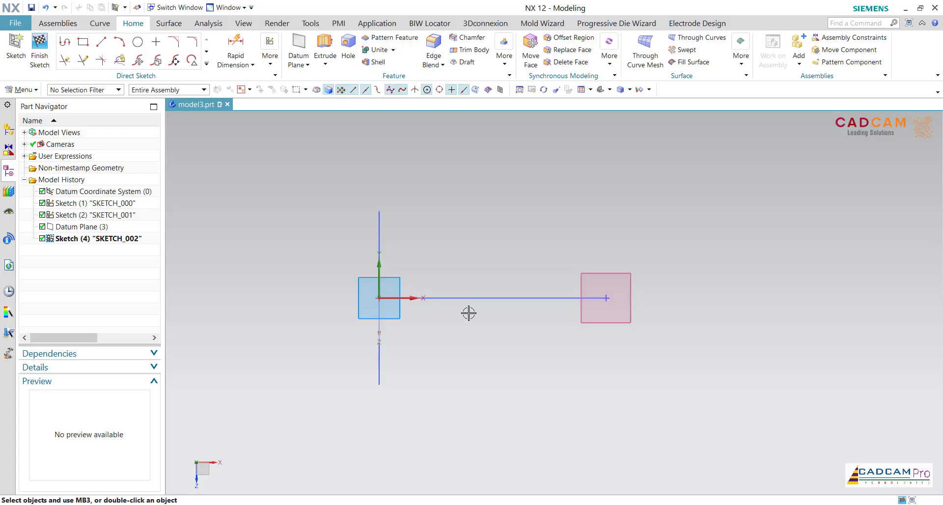
left_click(87, 48)
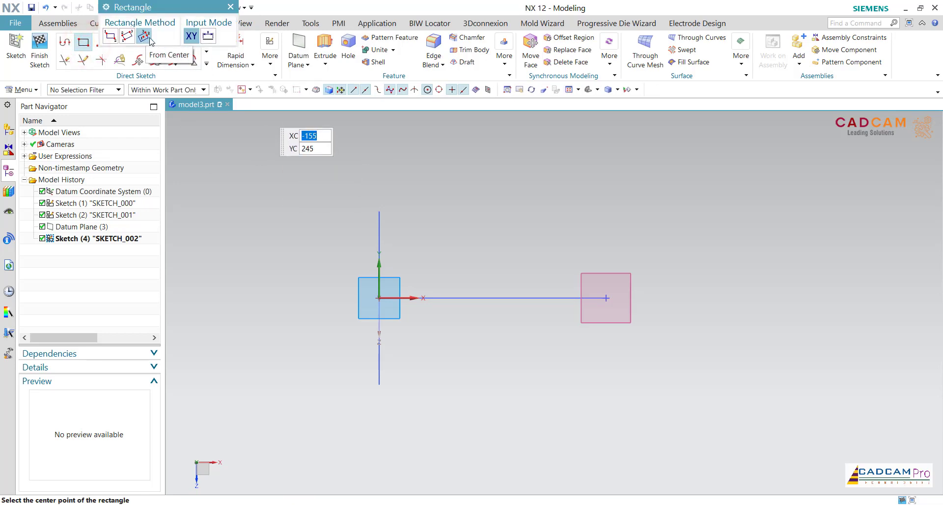
left_click(605, 298)
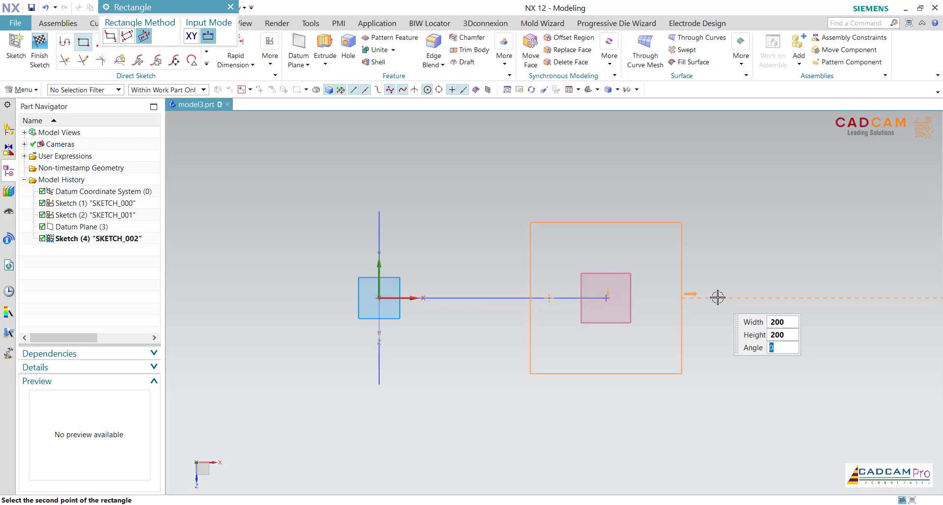
key("Tab")
key("Return")
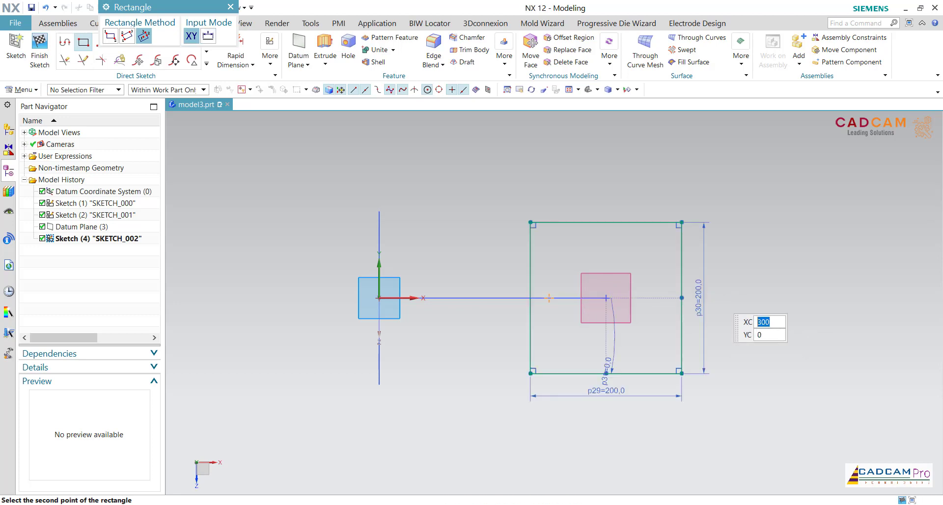
key("Escape")
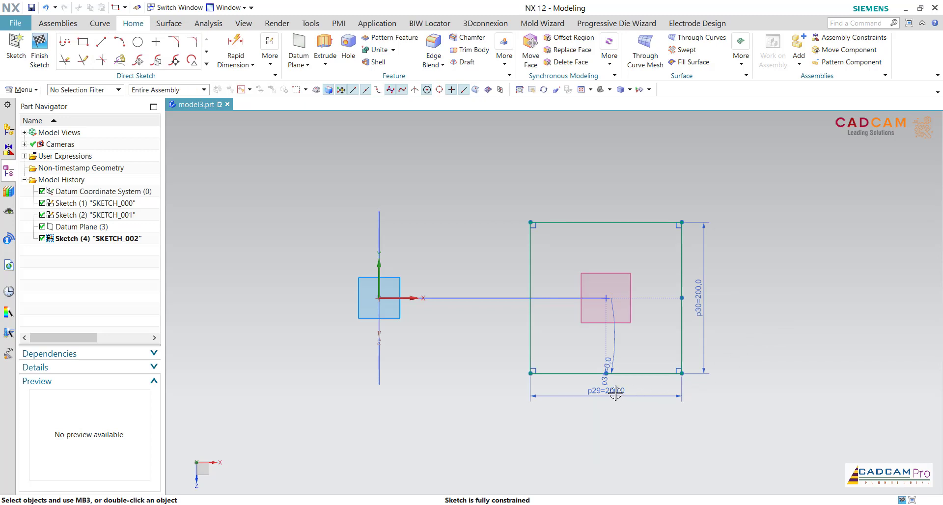
left_click_drag(615, 393, 614, 404)
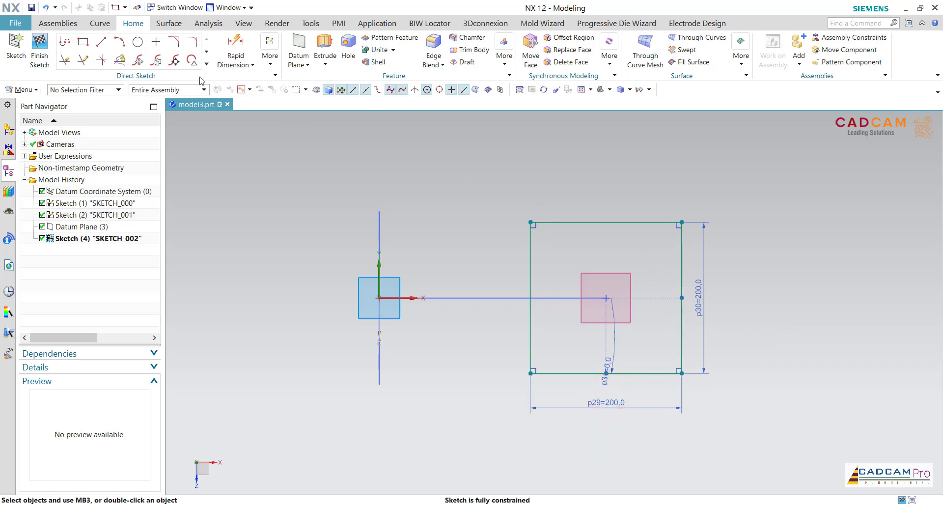
Step: Fillet all four corners of the 200 mm square with a 20 mm radius
left_click(191, 45)
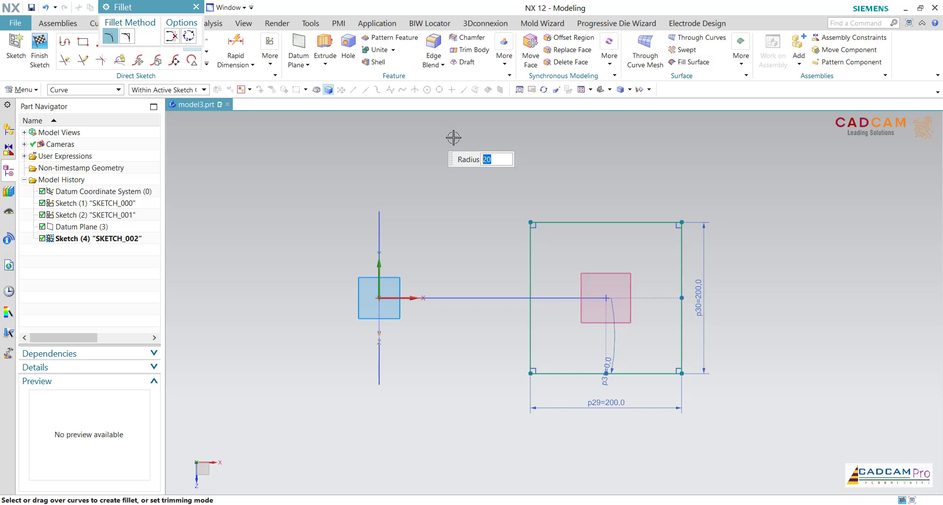
left_click(660, 221)
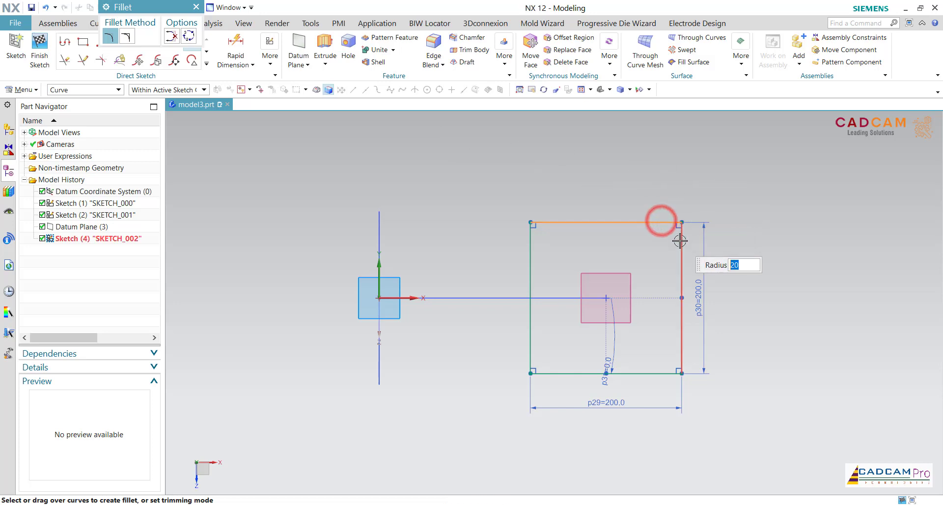
left_click(680, 241)
left_click_drag(691, 335, 648, 388)
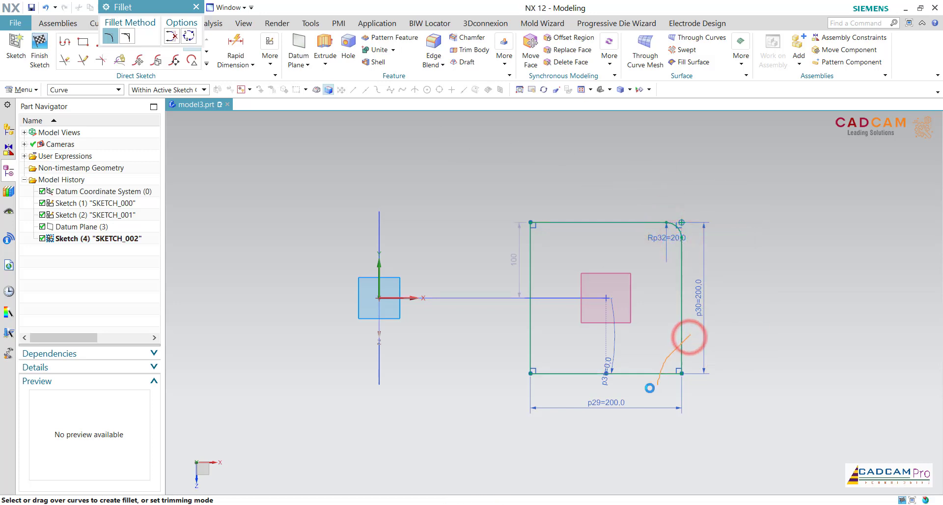
left_click_drag(565, 386, 519, 339)
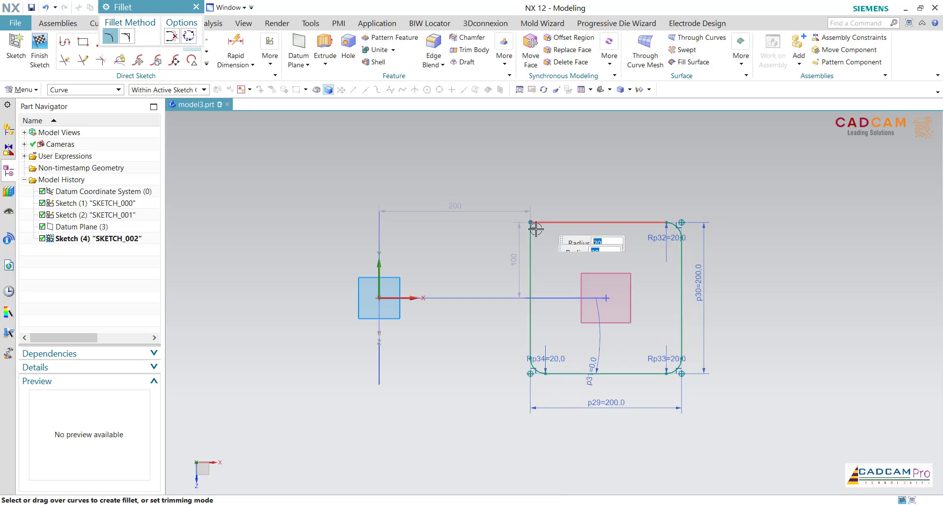
left_click(551, 202)
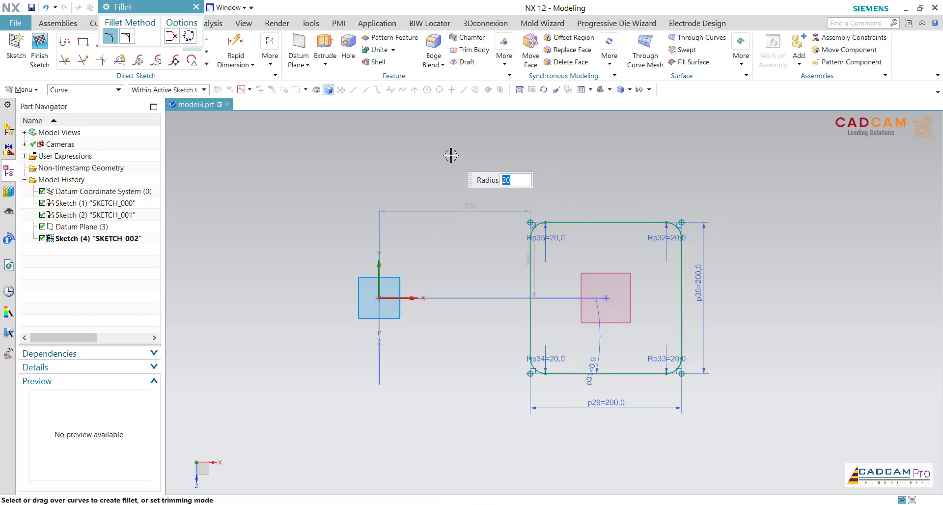
key("Escape")
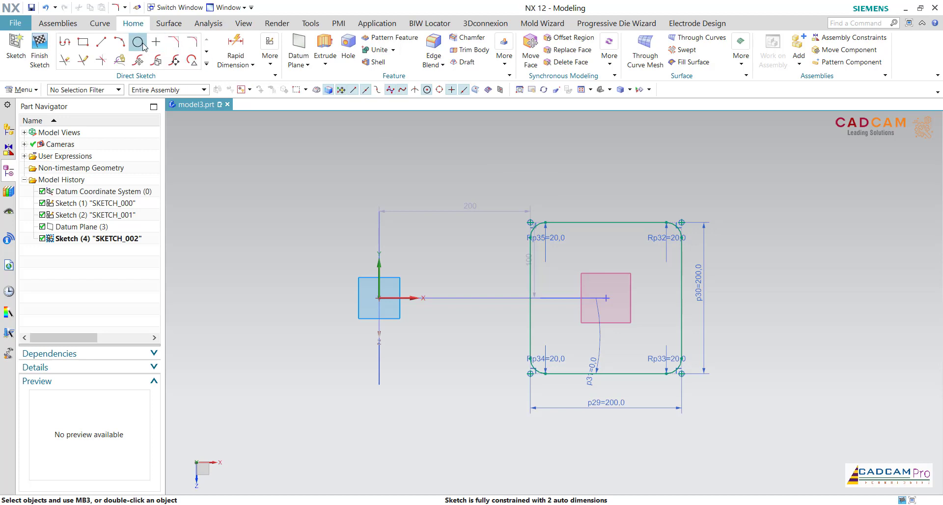
Step: Draw four 20 mm diameter circles concentric with the rounded corners of the 200 mm square
left_click(142, 45)
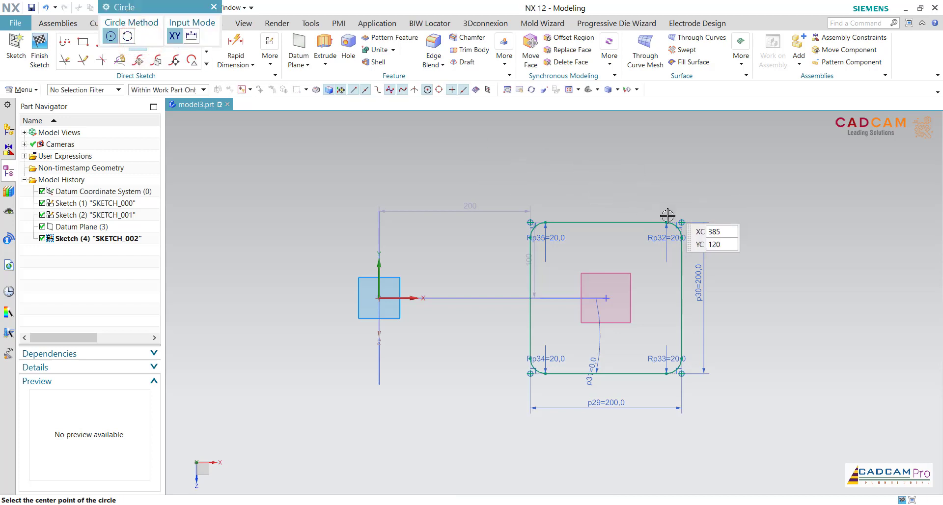
left_click(666, 238)
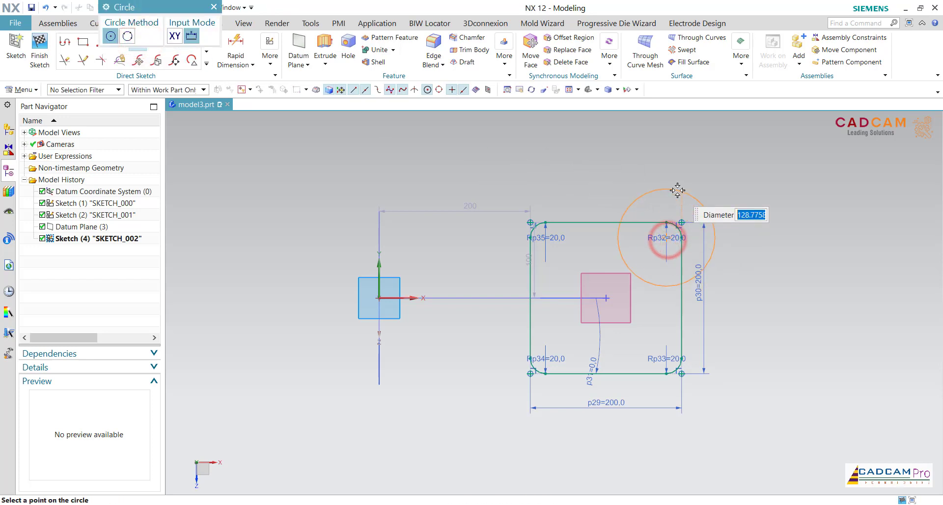
type("20")
key("Return")
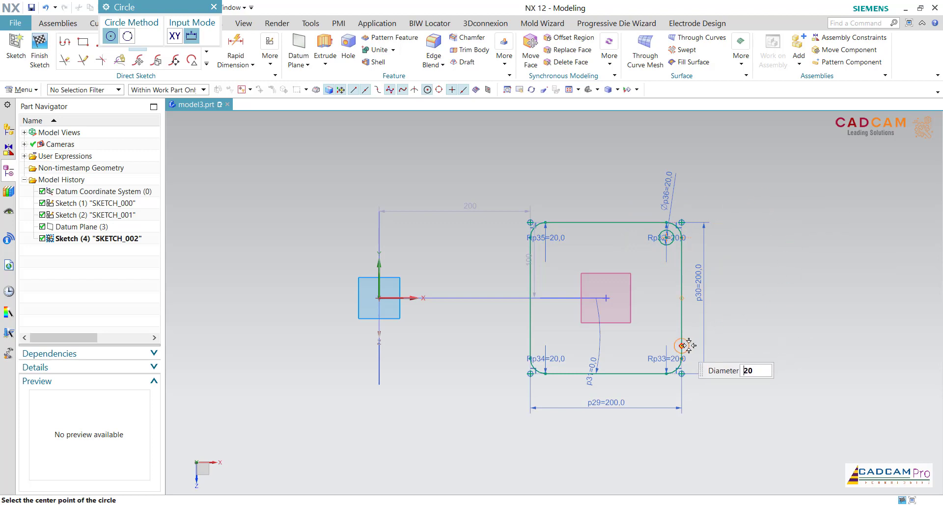
scroll(692, 344, "up", 1)
left_click(656, 364)
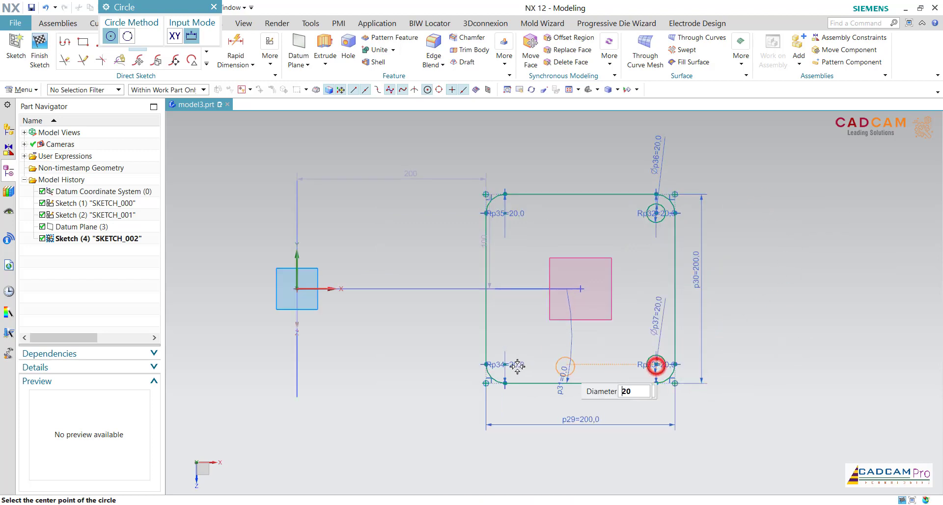
left_click(504, 364)
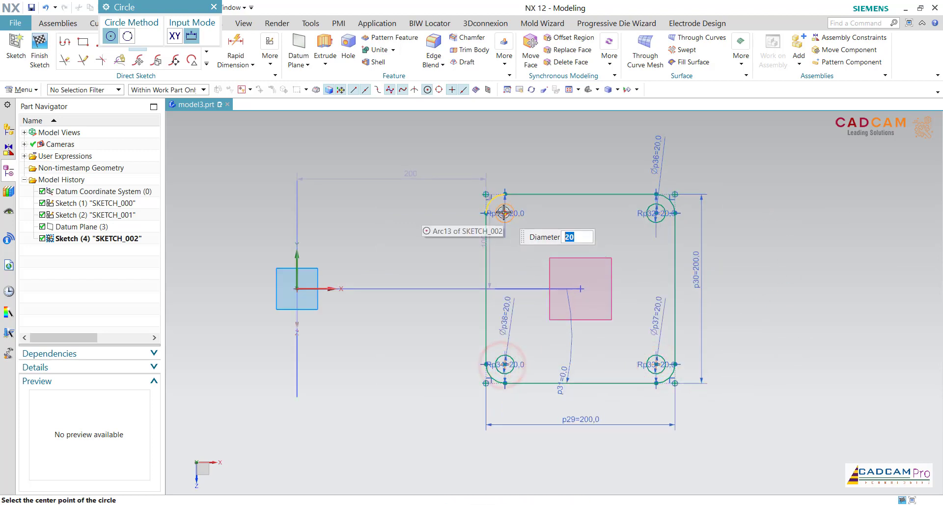
left_click(504, 213)
key("Escape")
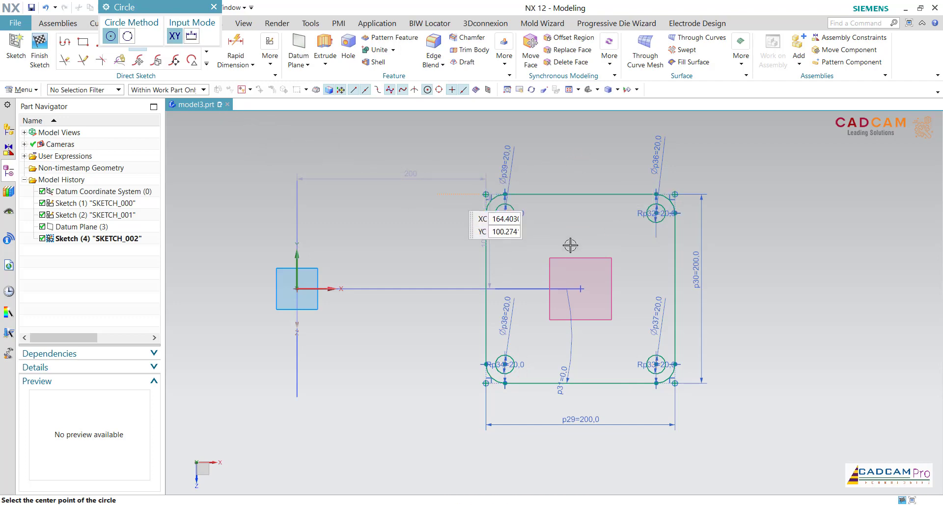
Step: Draw concentric 80 mm and 100 mm diameter circles at the centre of the square and finish the sketch
left_click(579, 289)
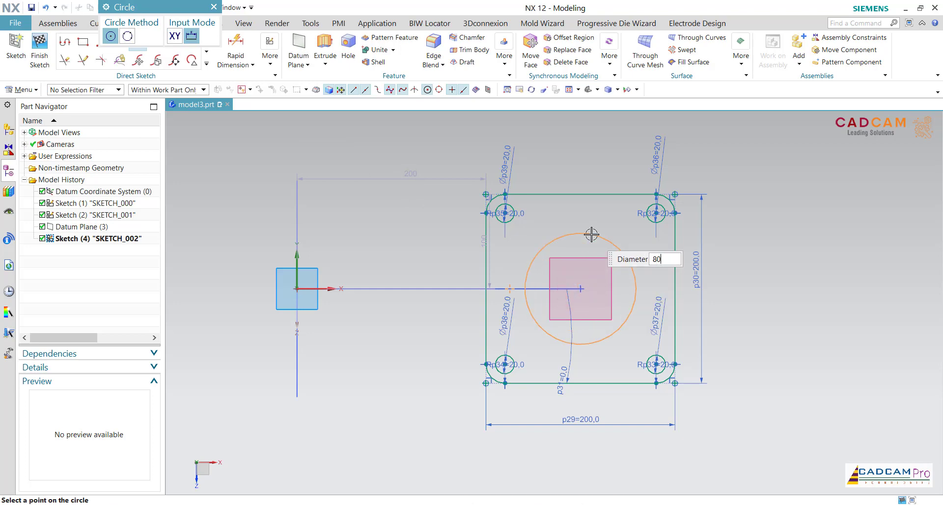
type("80")
key("Return")
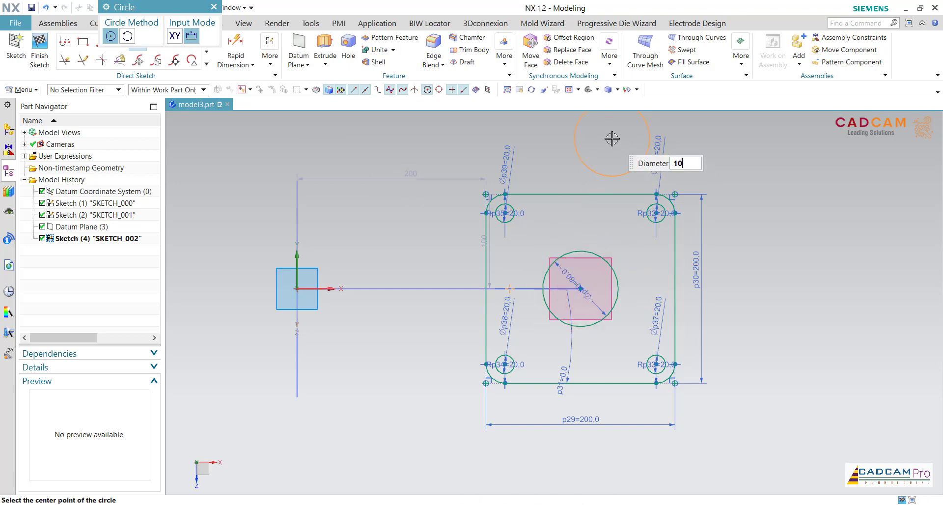
left_click(580, 289)
key("Escape")
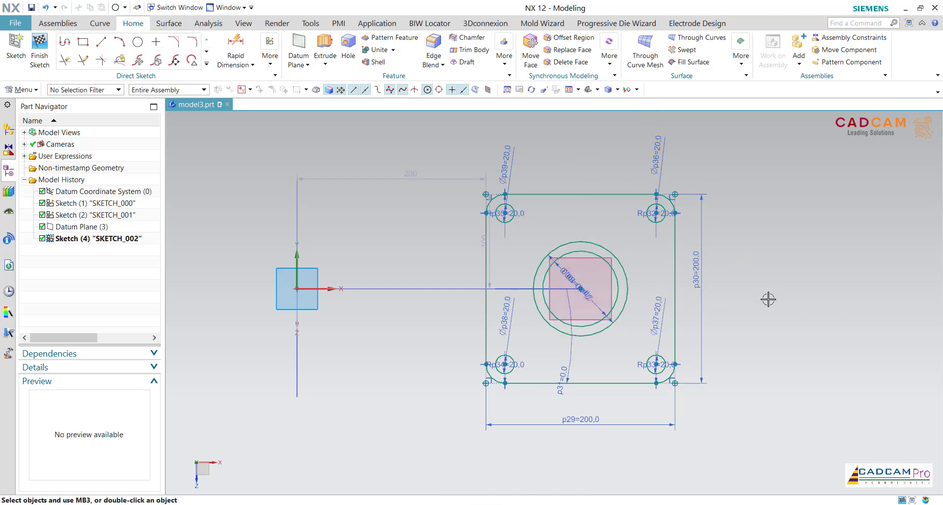
left_click(39, 52)
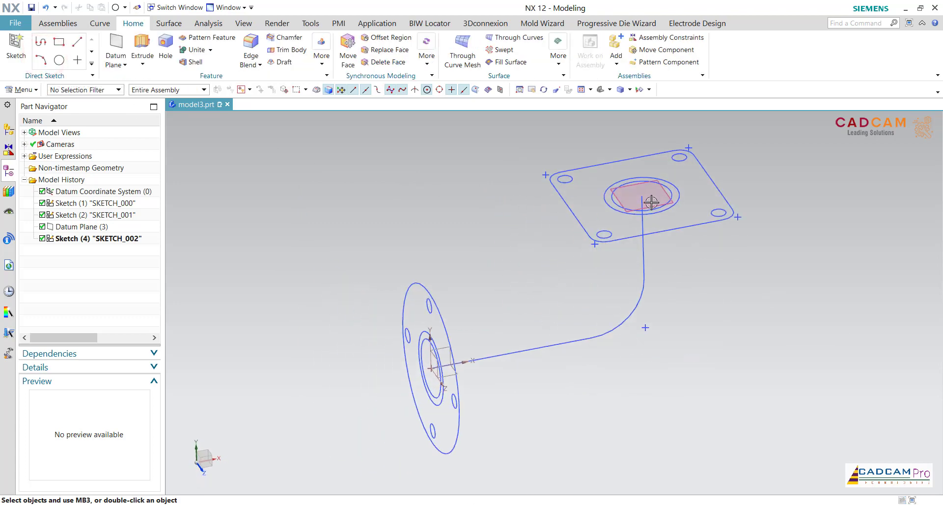
Step: Hide the datum plane at the end of the vertical path line
left_click(660, 191)
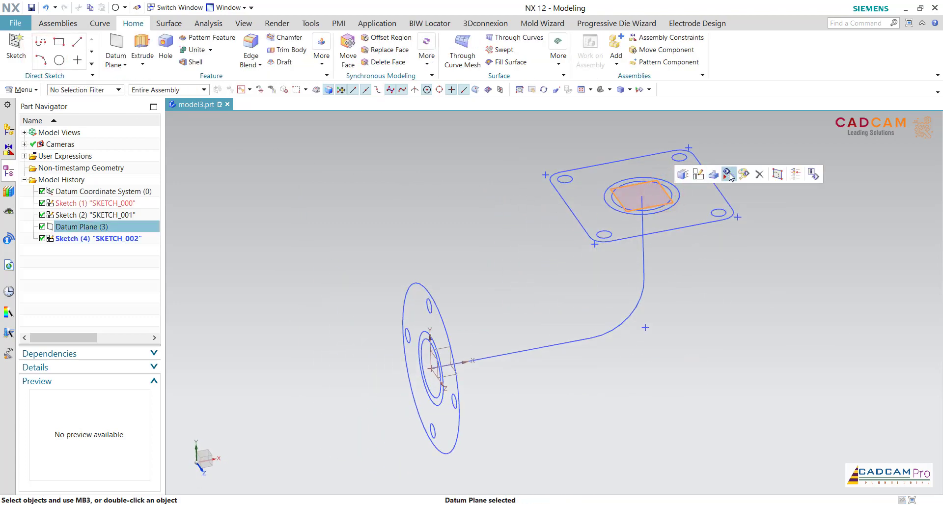
left_click(728, 174)
scroll(639, 296, "up", 3)
scroll(427, 195, "down", 3)
scroll(427, 195, "down", 1)
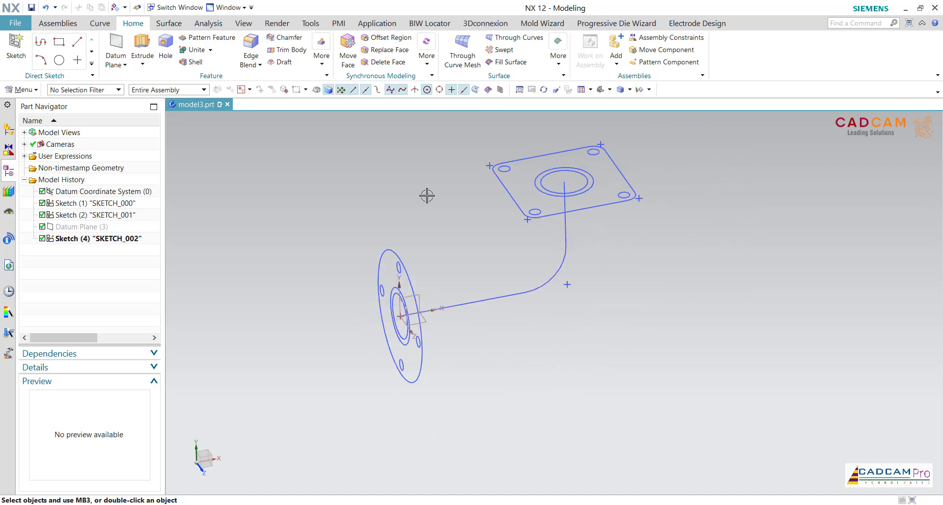
scroll(426, 195, "up", 1)
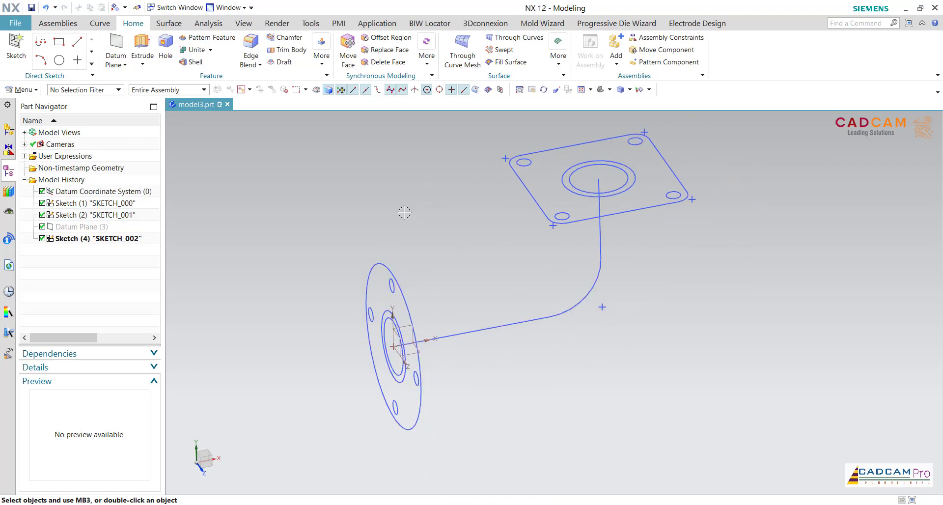
Step: Start a Sweep along Guide with the ring between the round flange's two central circles as section, using Region Boundary Curves
left_click(319, 62)
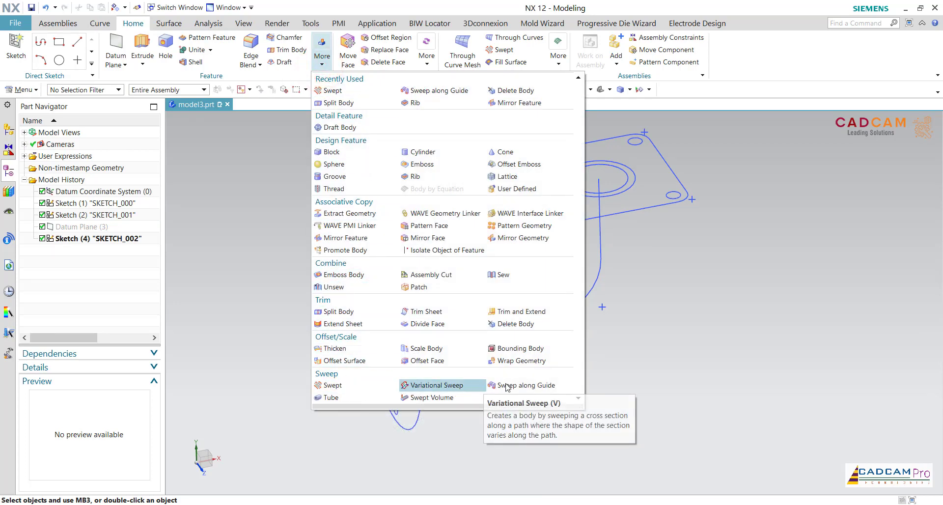
left_click(542, 387)
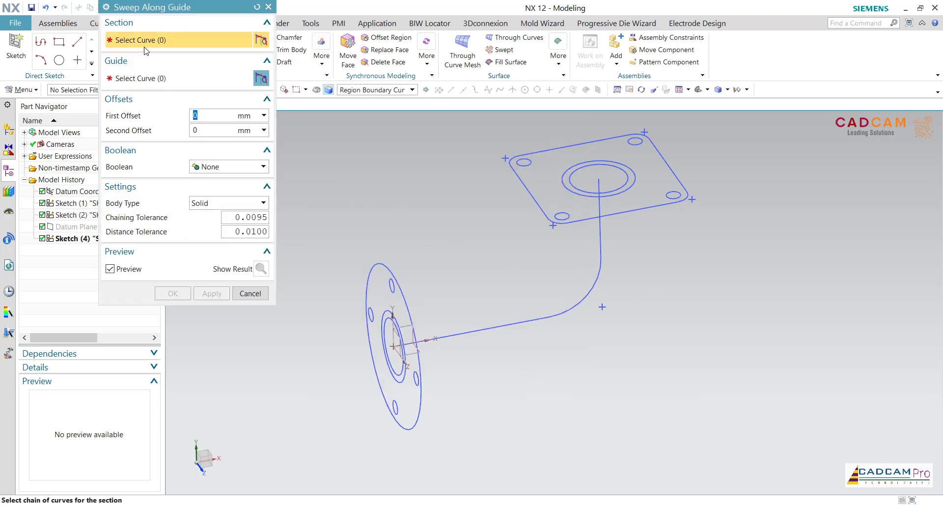
scroll(347, 320, "up", 1)
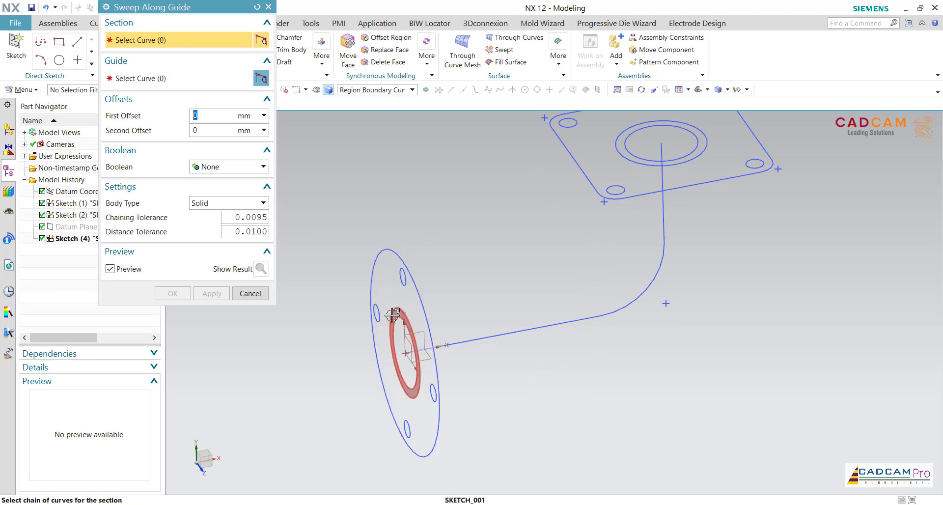
left_click(363, 89)
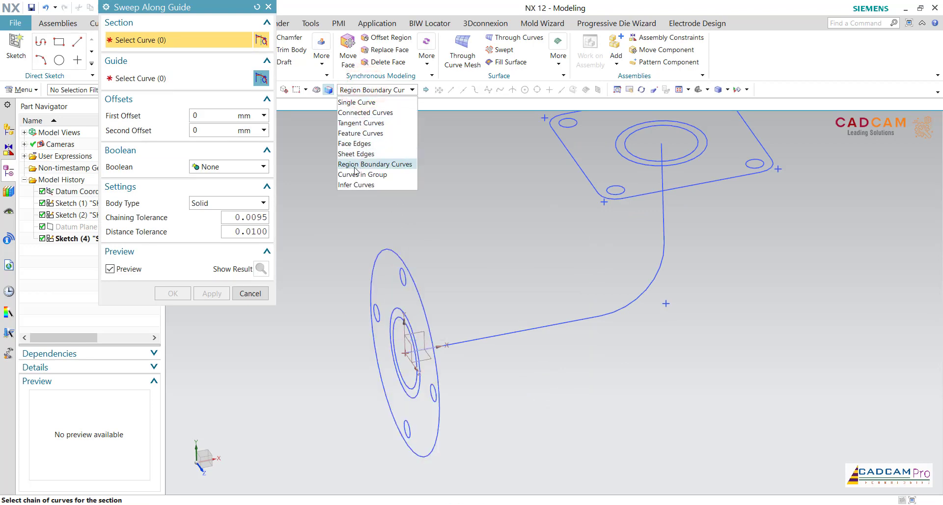
left_click(380, 170)
scroll(389, 333, "up", 3)
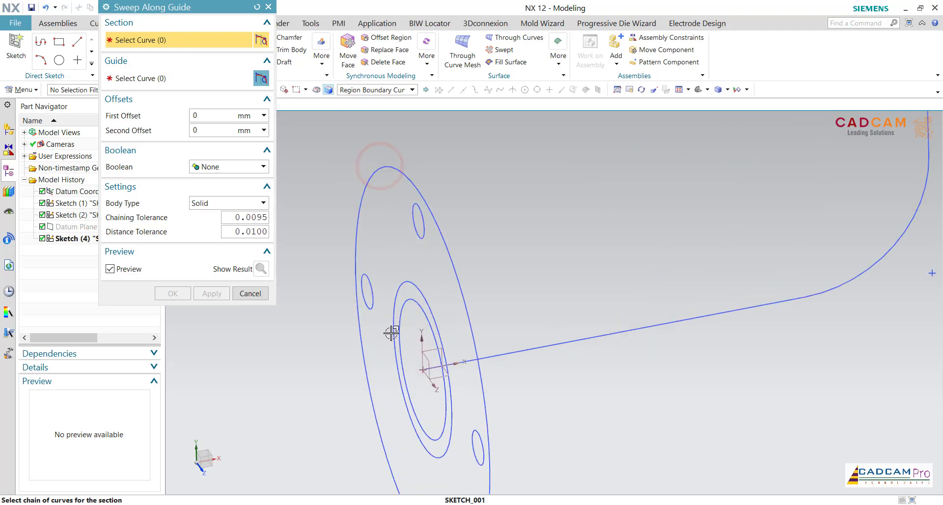
left_click(404, 291)
scroll(334, 334, "down", 3)
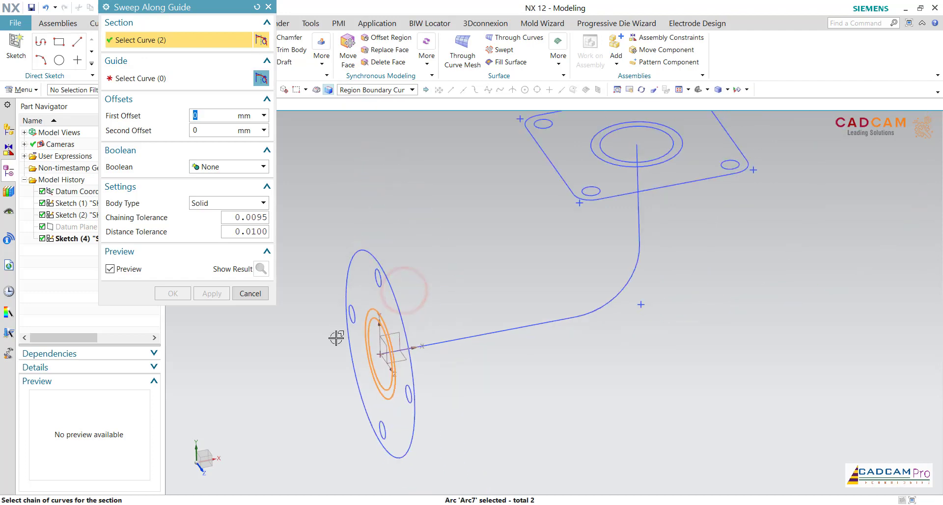
Step: Use the L-shaped path as the sweep guide and create the hollow pipe as a solid with zero offsets
left_click(135, 78)
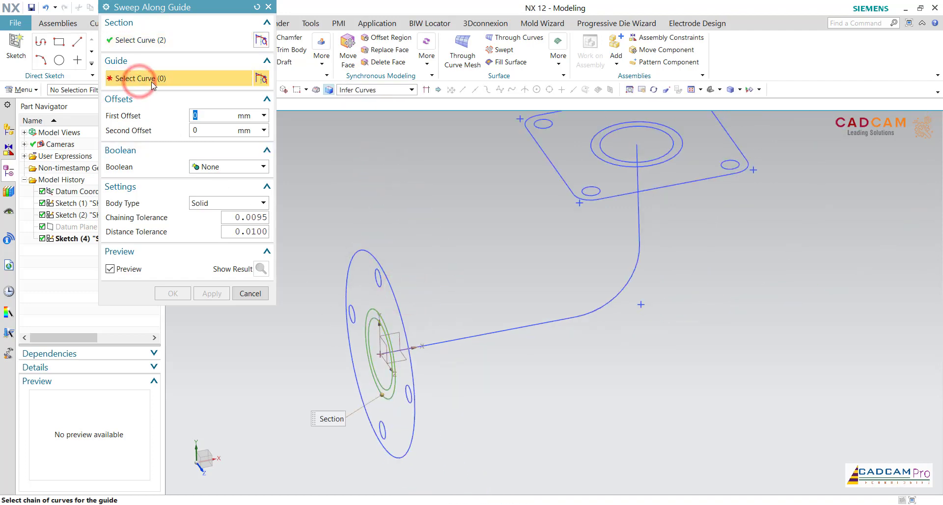
left_click(432, 338)
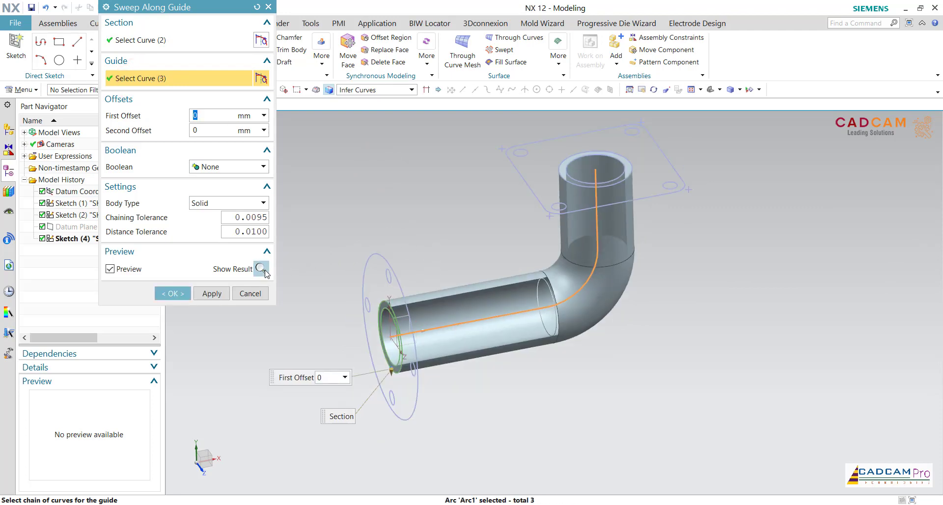
left_click(261, 268)
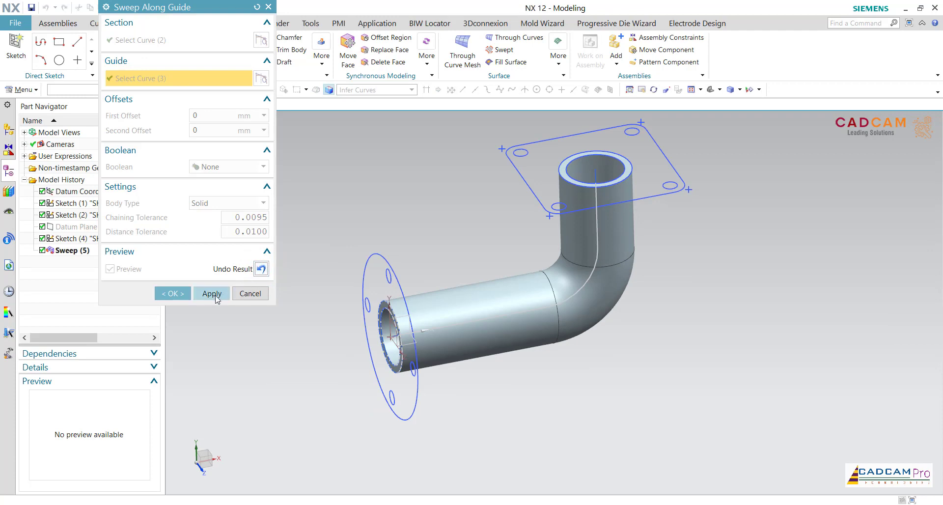
left_click(174, 295)
scroll(362, 230, "down", 1)
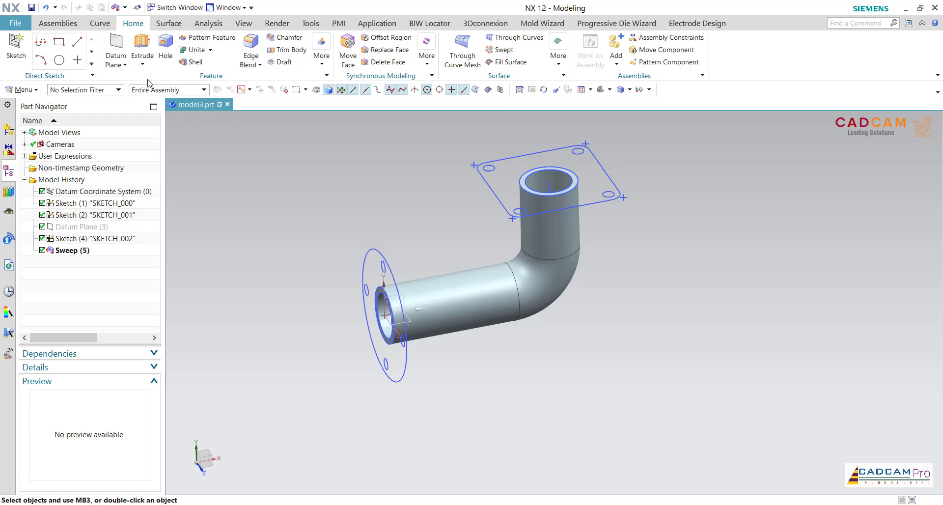
Step: Extrude the round flange region with its four holes 20 mm along the pipe and unite it with the pipe body
left_click(141, 53)
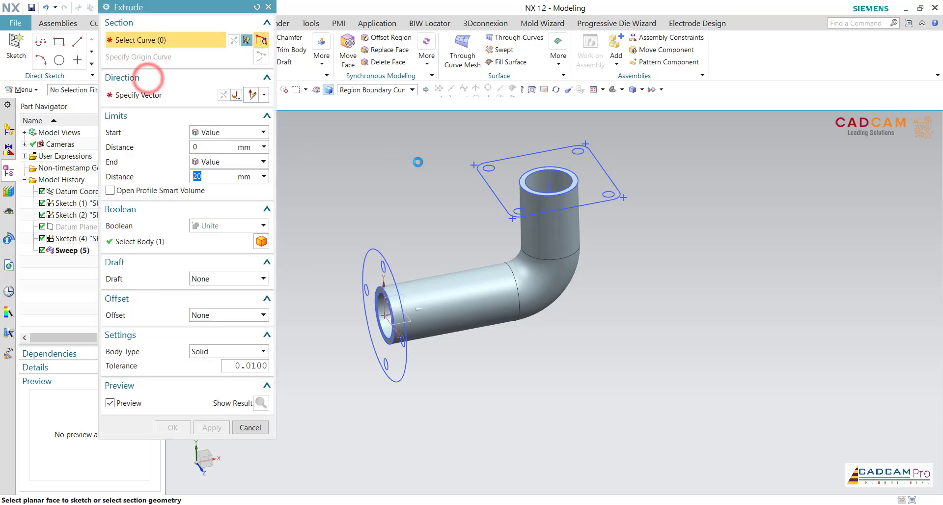
scroll(335, 307, "up", 2)
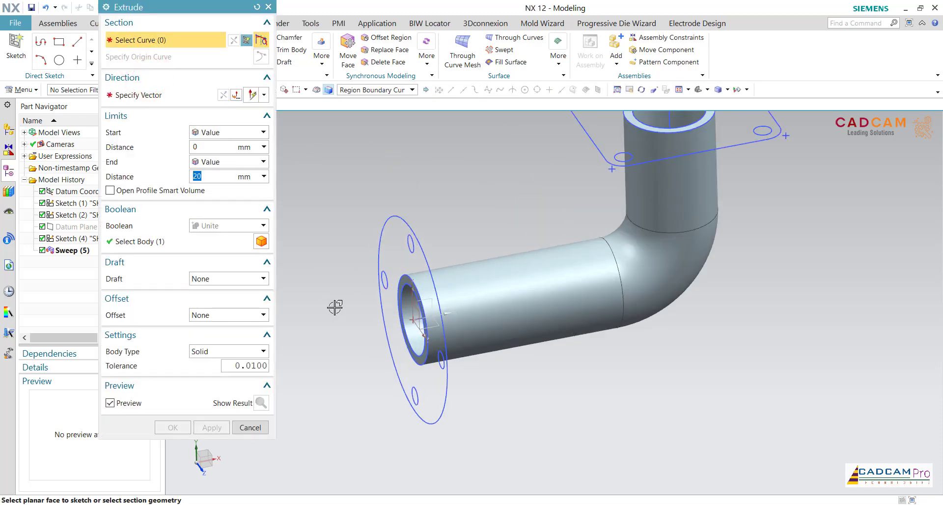
left_click(384, 238)
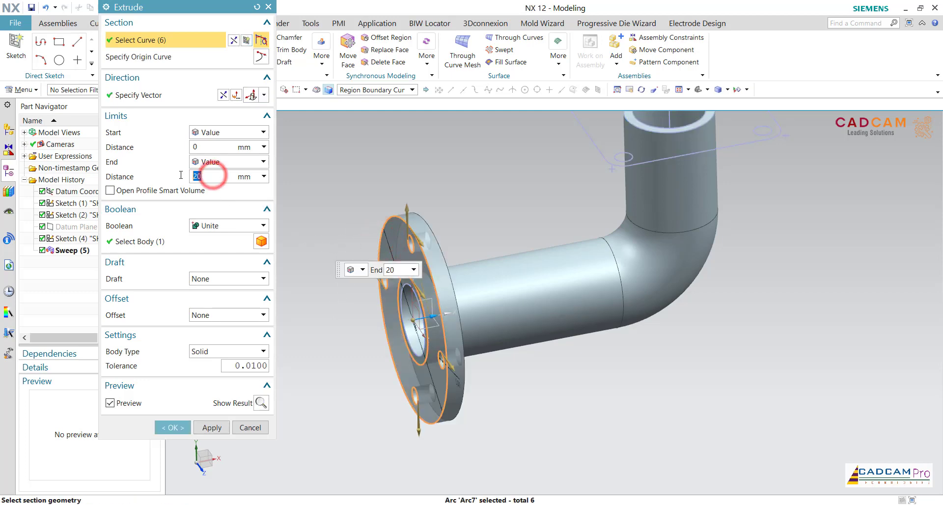
left_click(258, 401)
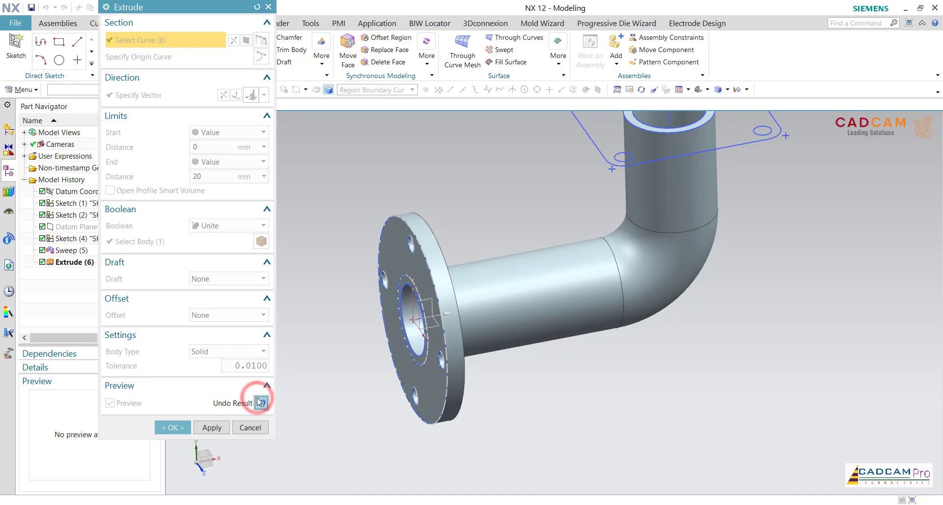
left_click(221, 426)
Step: Extrude the square flange region with its corner holes 20 mm downward in the reversed direction, united with the pipe
scroll(305, 421, "down", 3)
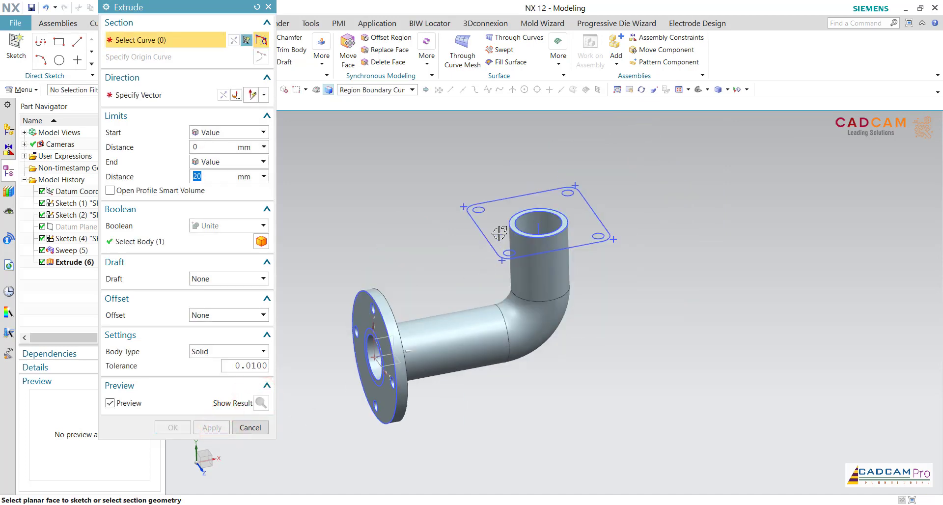
left_click(501, 215)
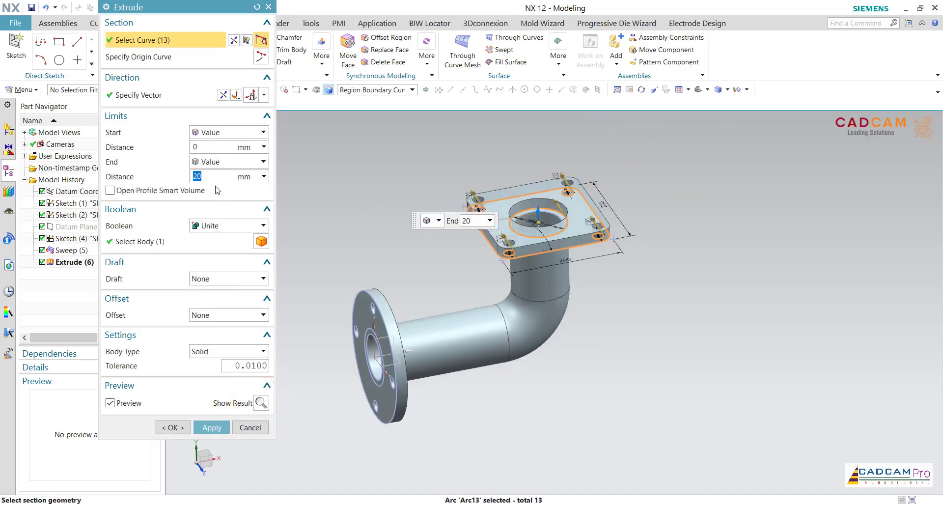
left_click(223, 95)
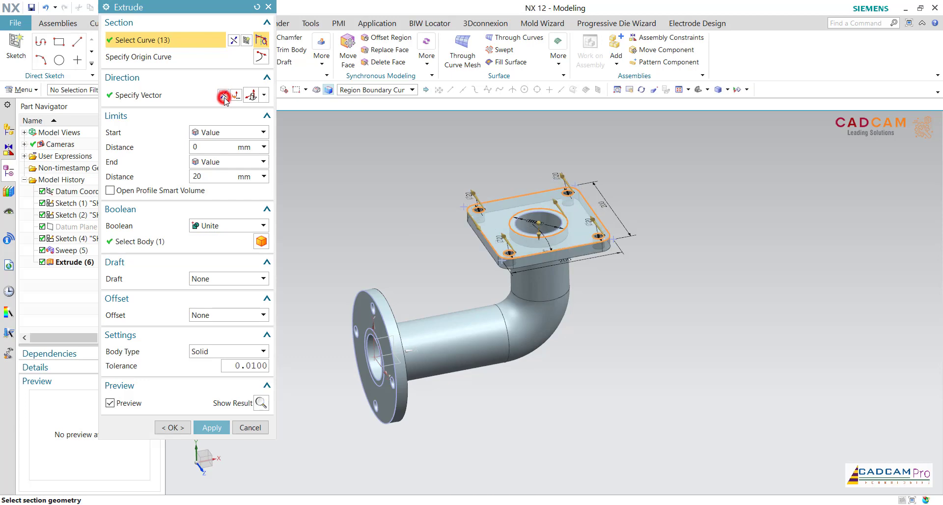
left_click(181, 426)
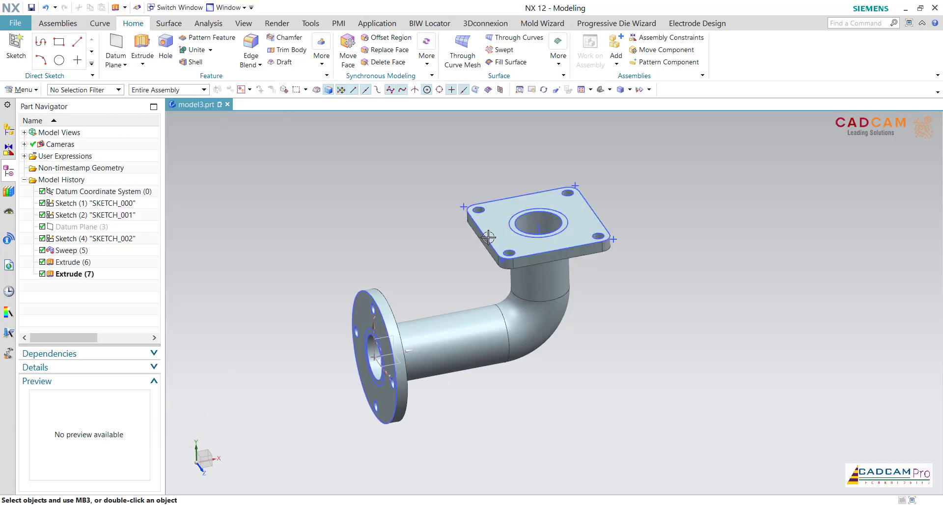
Step: Hide the square flange sketch, the round flange sketch and the L-shaped path sketch
left_click(491, 237)
left_click(568, 216)
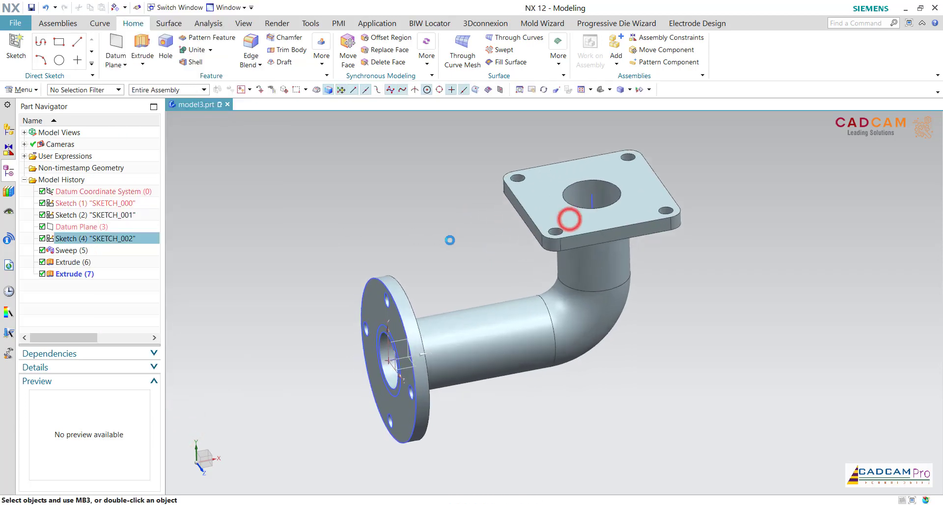
left_click(384, 319)
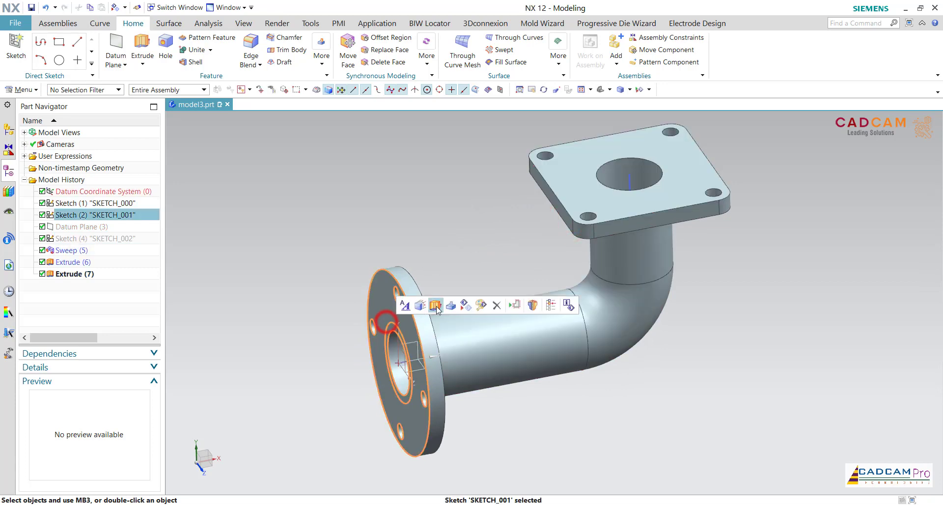
left_click(466, 305)
left_click(628, 185)
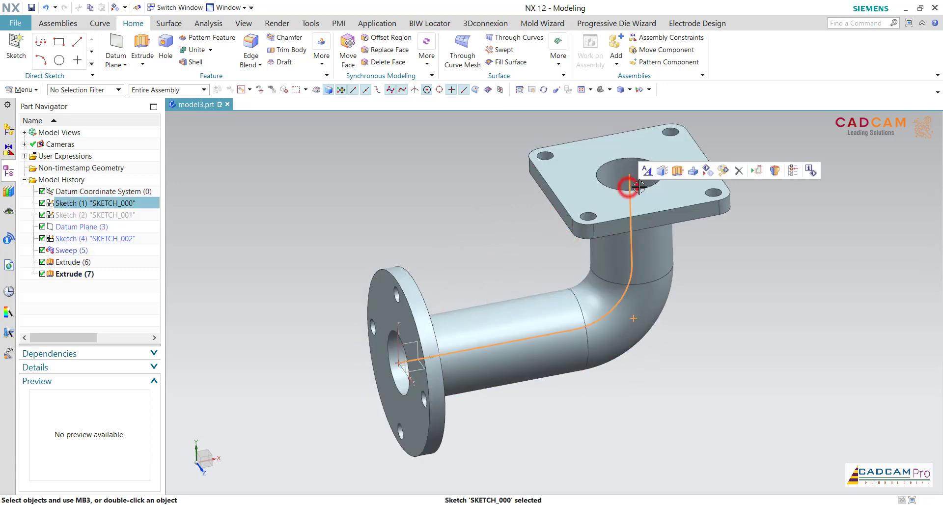
left_click(709, 176)
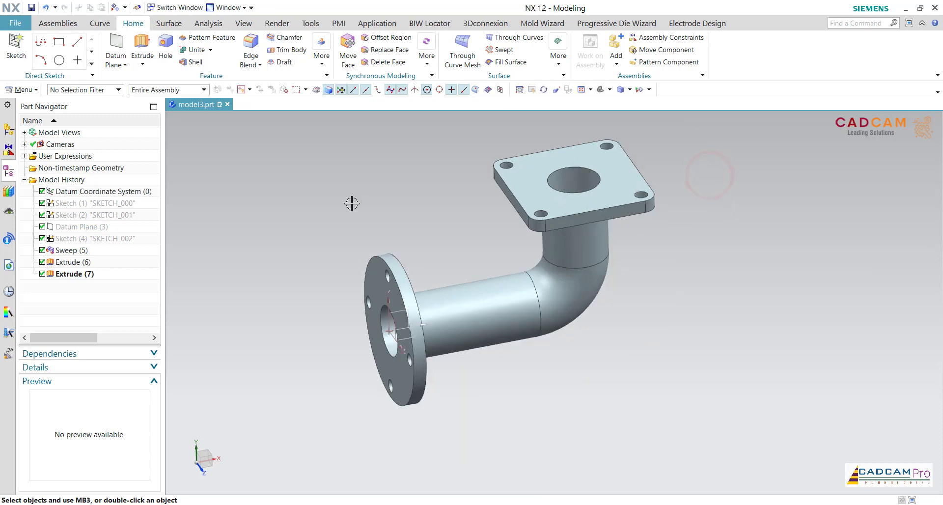
Step: Create a datum plane offset 115 mm upward from the XZ plane of the datum coordinate system
scroll(351, 203, "up", 1)
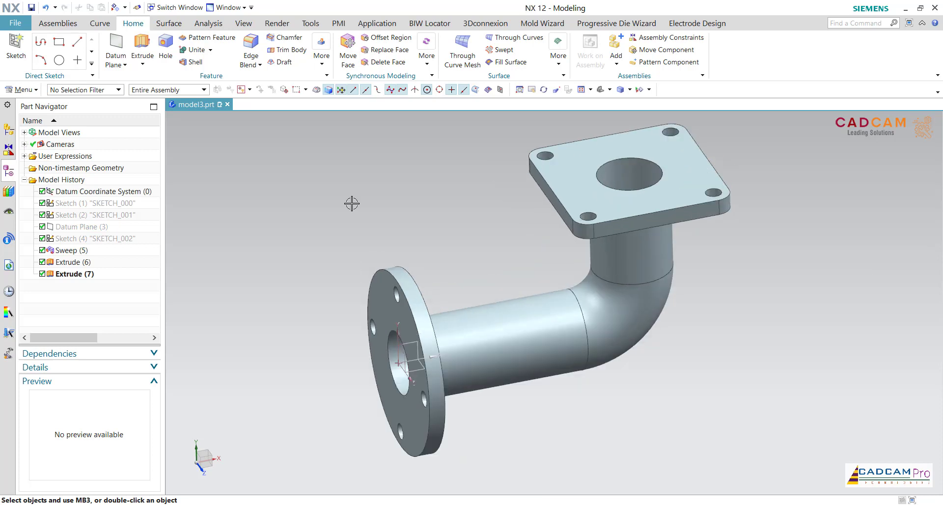
key("ctrl+f")
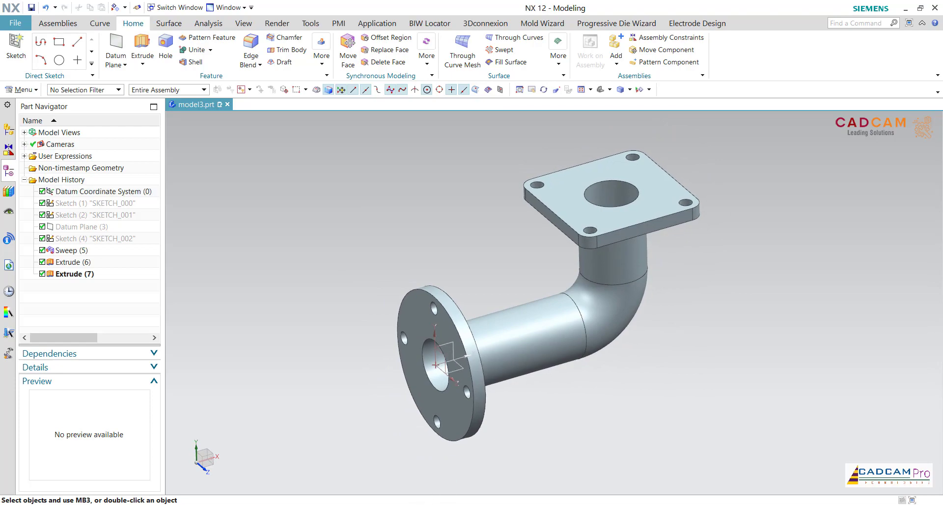
key("alt+Tab")
left_click(116, 44)
scroll(358, 199, "up", 2)
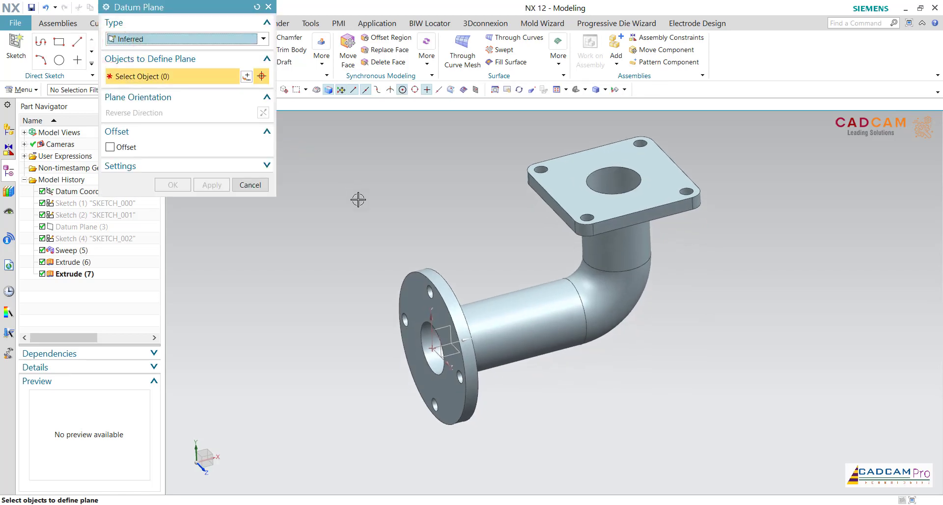
left_click(433, 338)
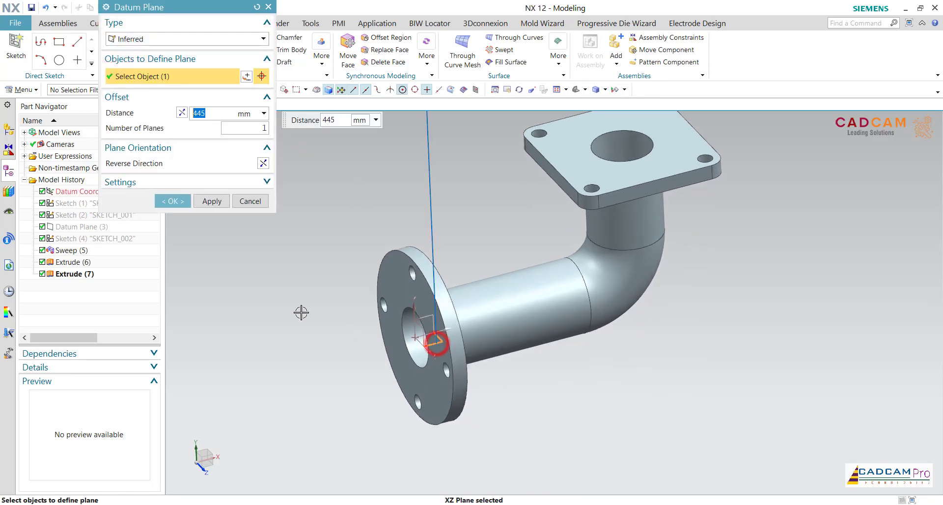
middle_click_drag(309, 290, 325, 275)
left_click(214, 114)
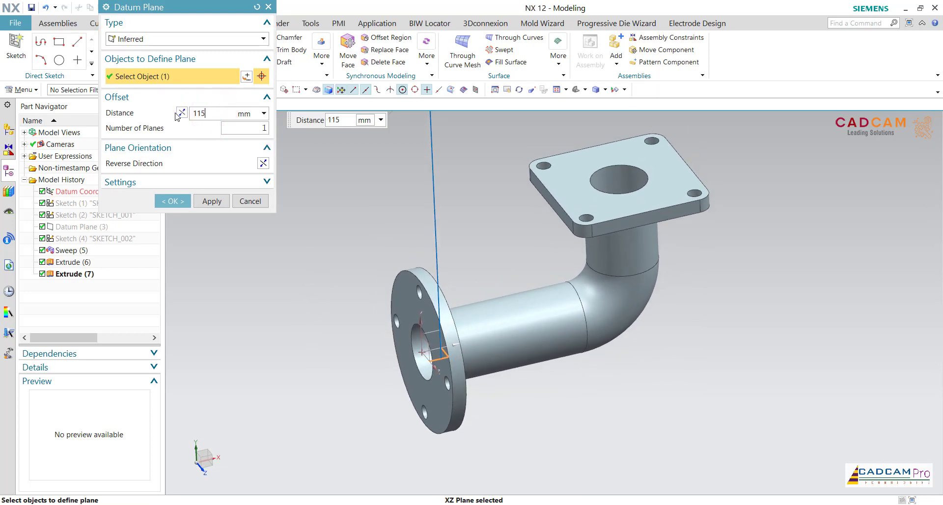
left_click(260, 127)
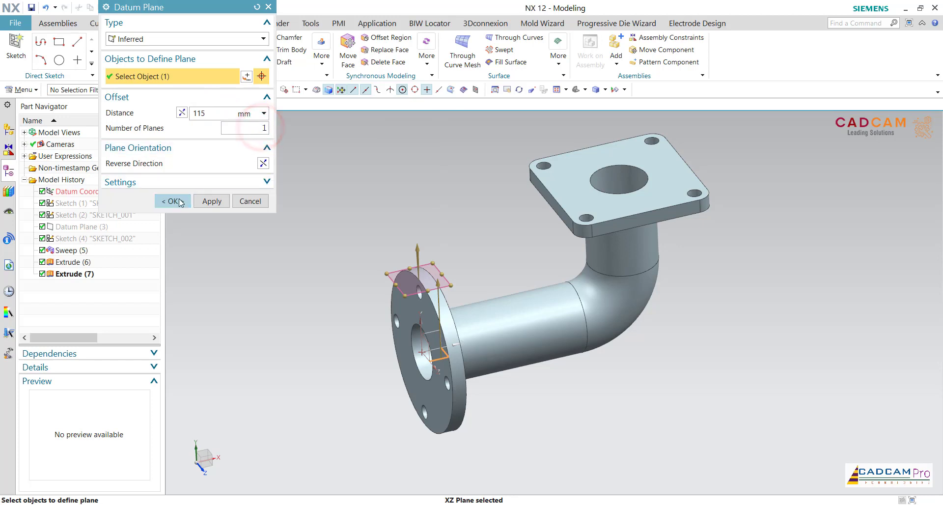
left_click(177, 202)
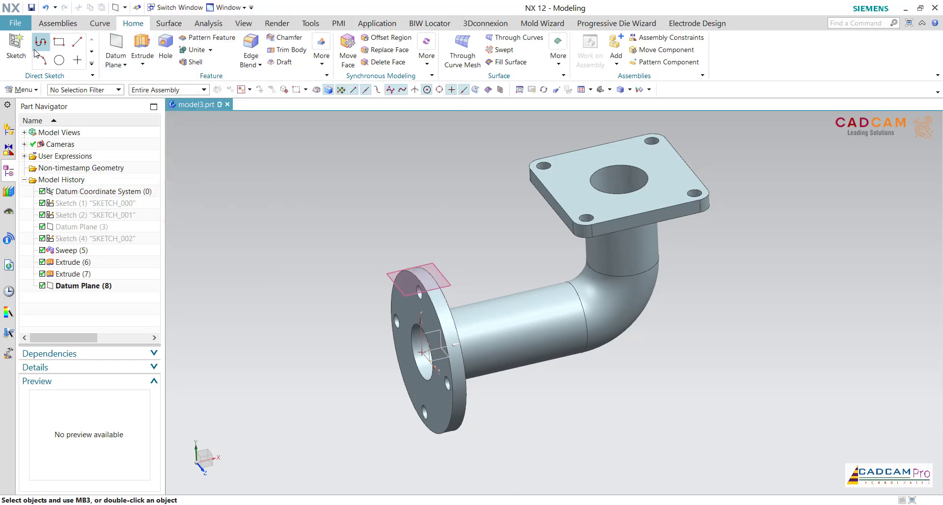
Step: Start a new sketch on the datum plane offset above the round flange
left_click(17, 43)
left_click(446, 276)
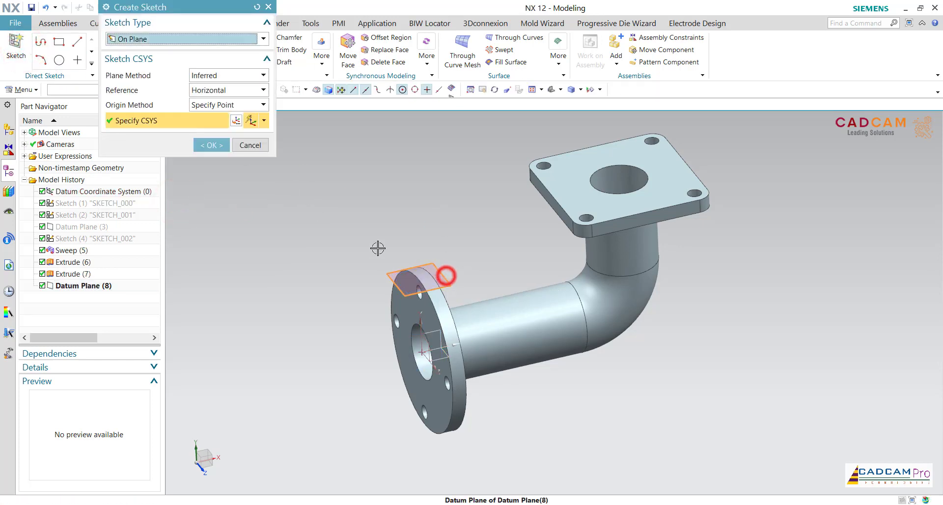
left_click(211, 145)
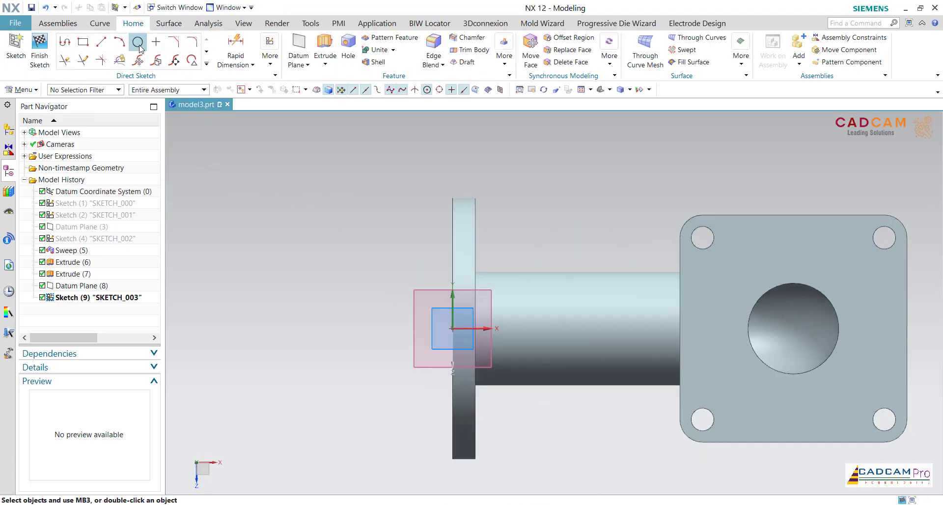
Step: Sketch three concentric circles with diameters of 60, 80 and 100 mm over the horizontal pipe, about 94 mm from the vertical axis
left_click(138, 44)
scroll(291, 196, "down", 1)
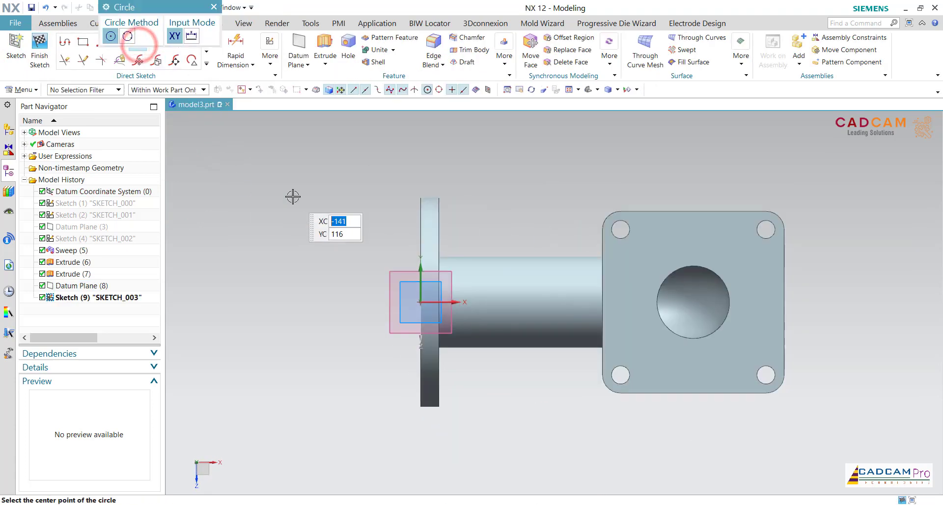
left_click(506, 297)
type("6")
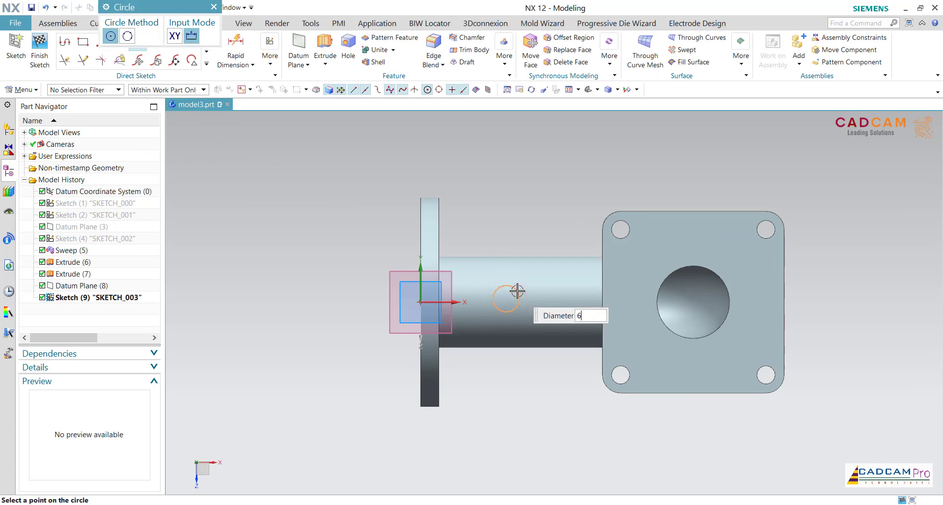
type("0")
key("Return")
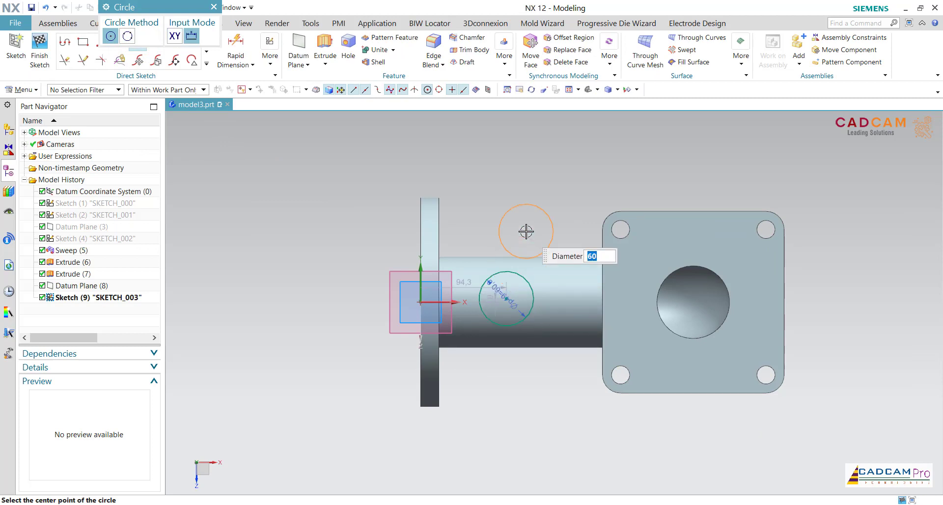
type("80")
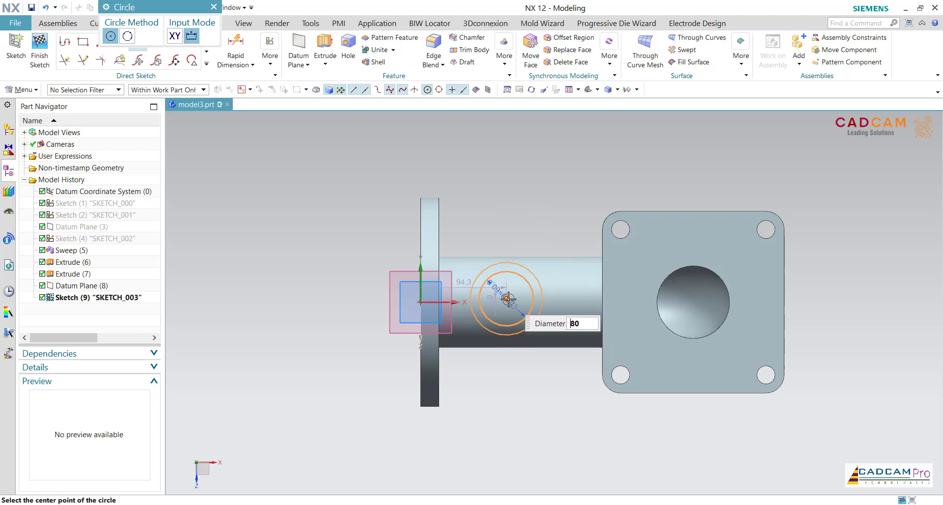
left_click(507, 298)
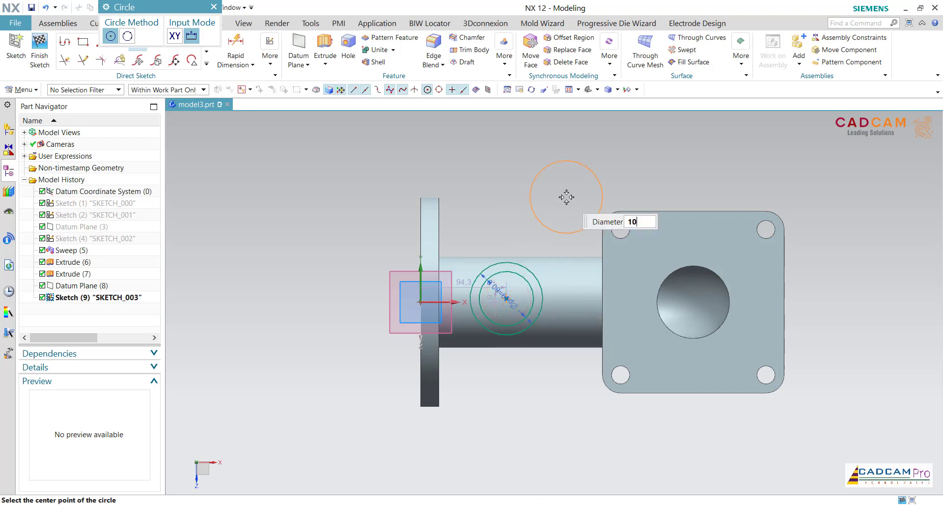
left_click(506, 298)
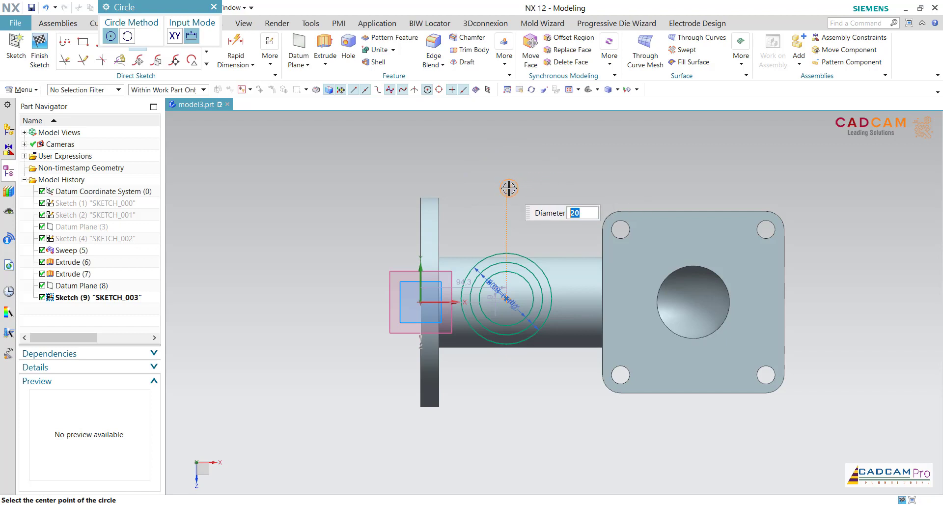
Step: Sketch concentric 20 mm and 35 mm diameter circles about 122 mm above and about 105 mm below the central circles
left_click(509, 188)
left_click(503, 394)
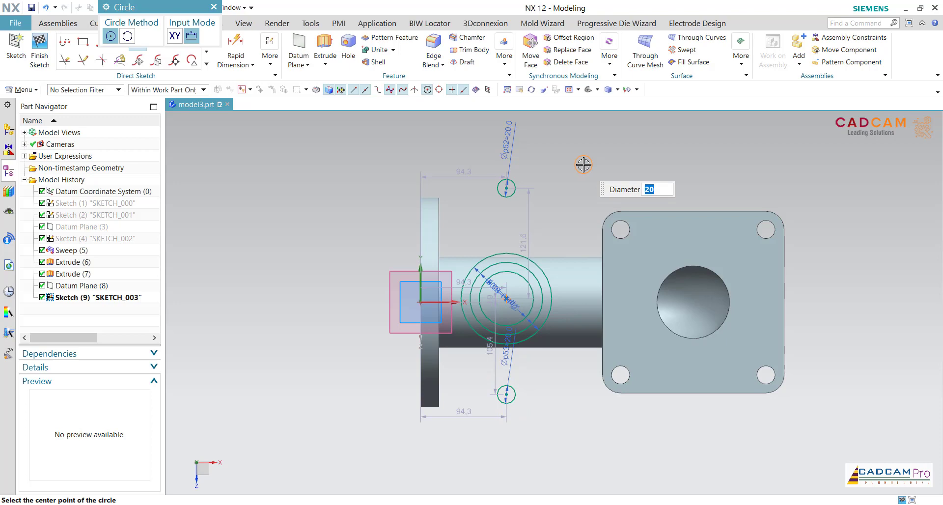
left_click(506, 187)
left_click(506, 394)
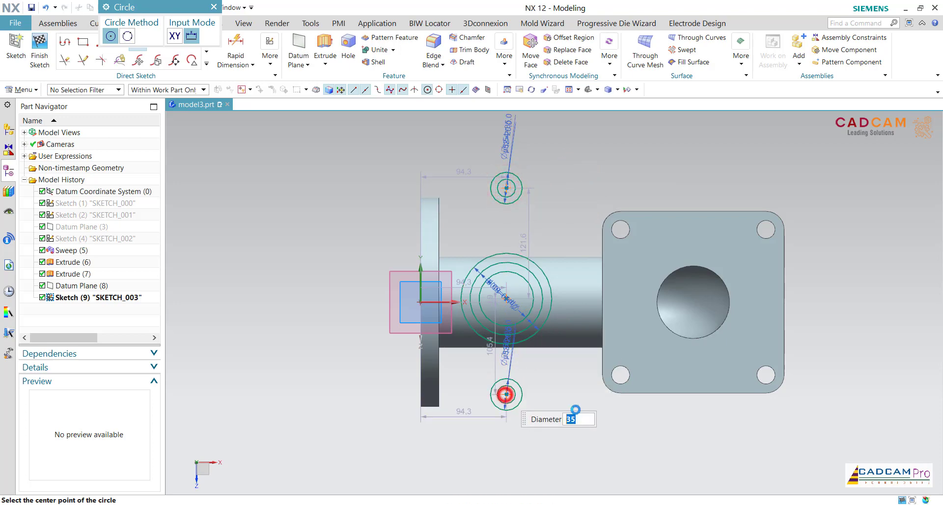
key("Escape")
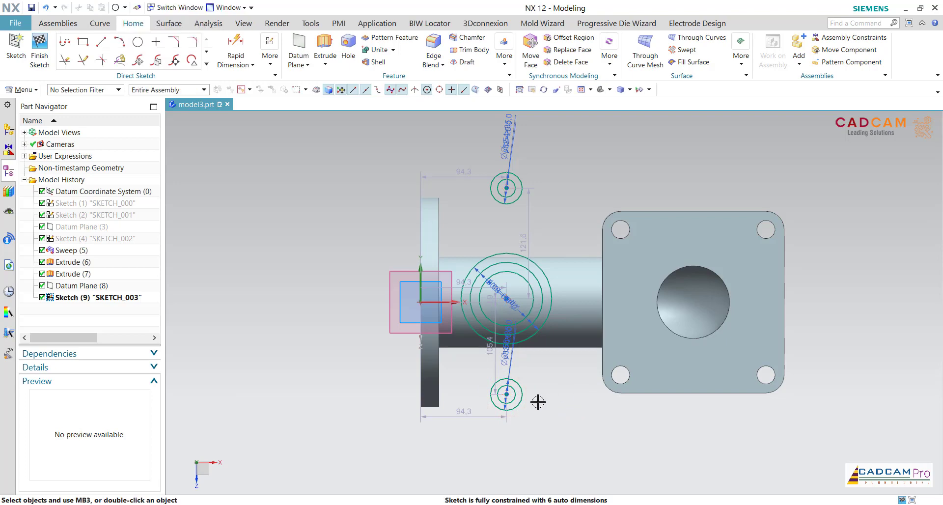
Step: Vertically align the centres of the upper and lower small circles with the centre of the large circles
left_click(506, 298)
left_click(507, 189)
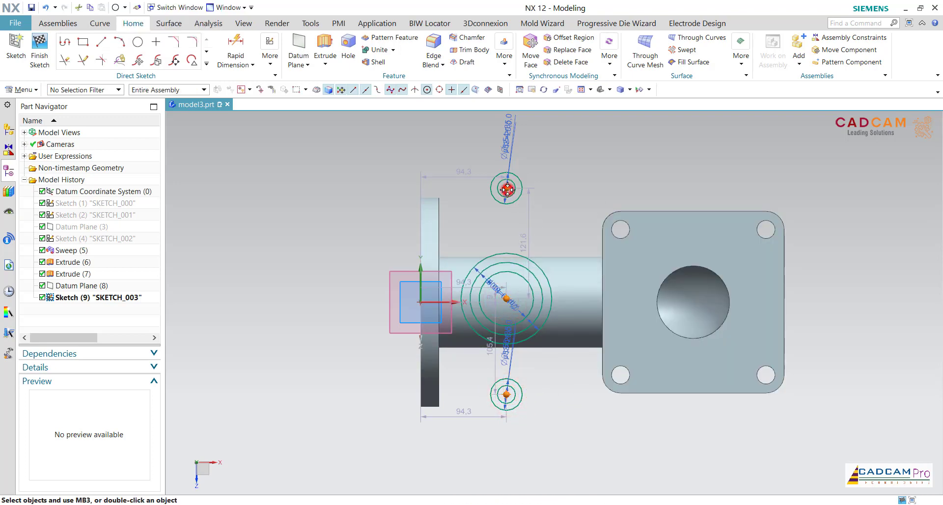
left_click(557, 178)
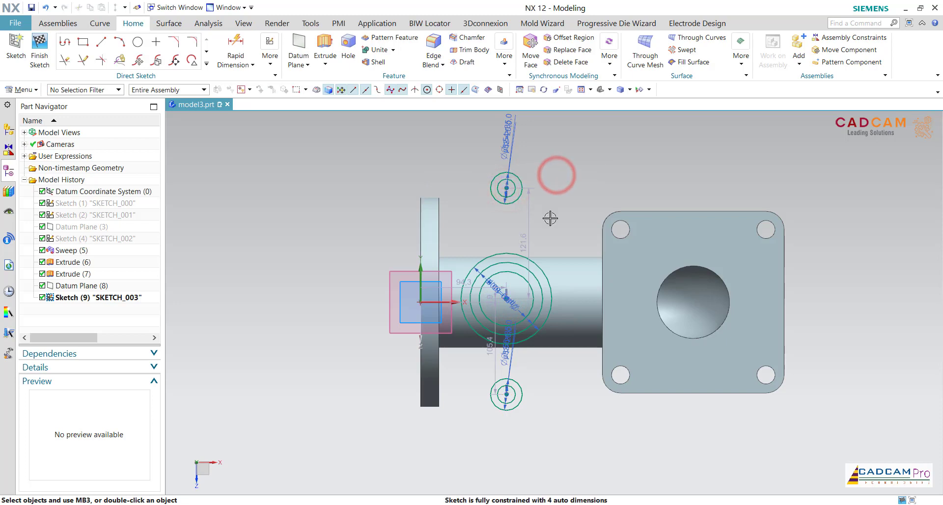
Step: Dimension the horizontal distance from the sketch's vertical axis to the large circles' centre as 95 mm
left_click(228, 46)
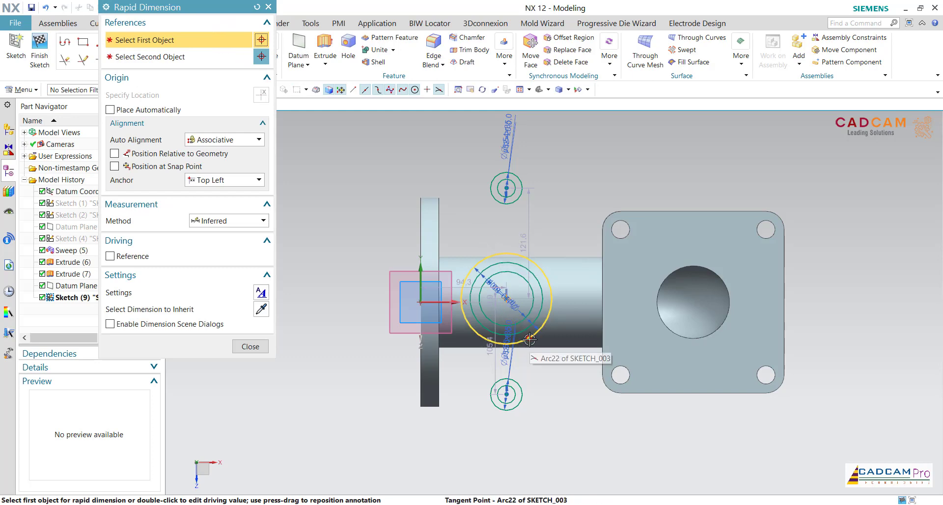
left_click(506, 296)
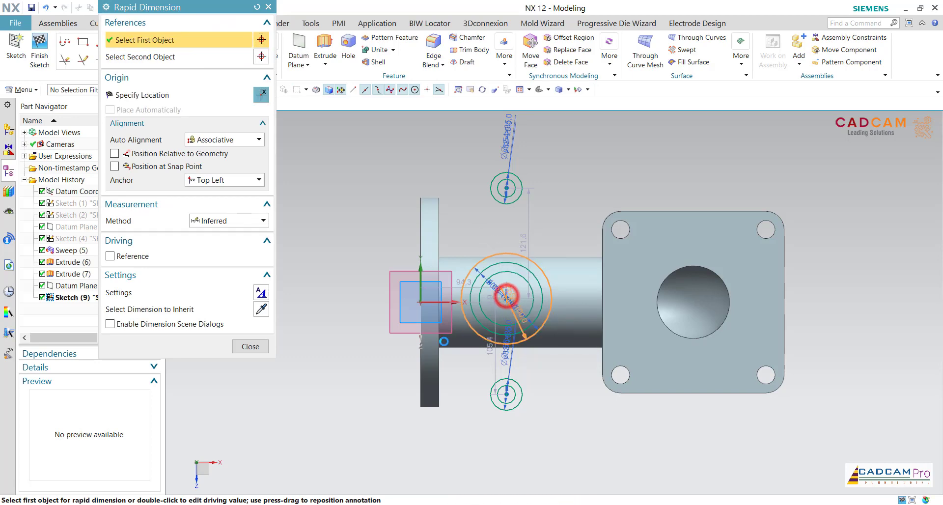
left_click(421, 279)
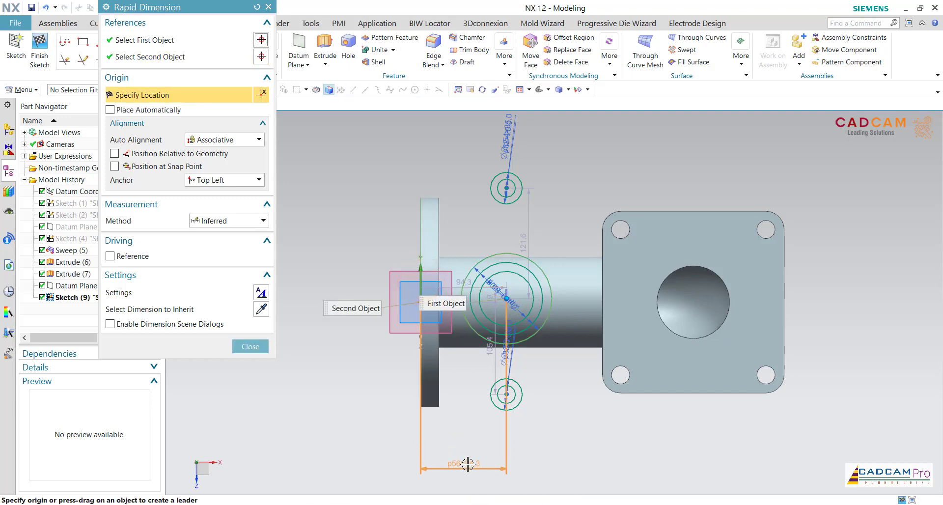
left_click(467, 465)
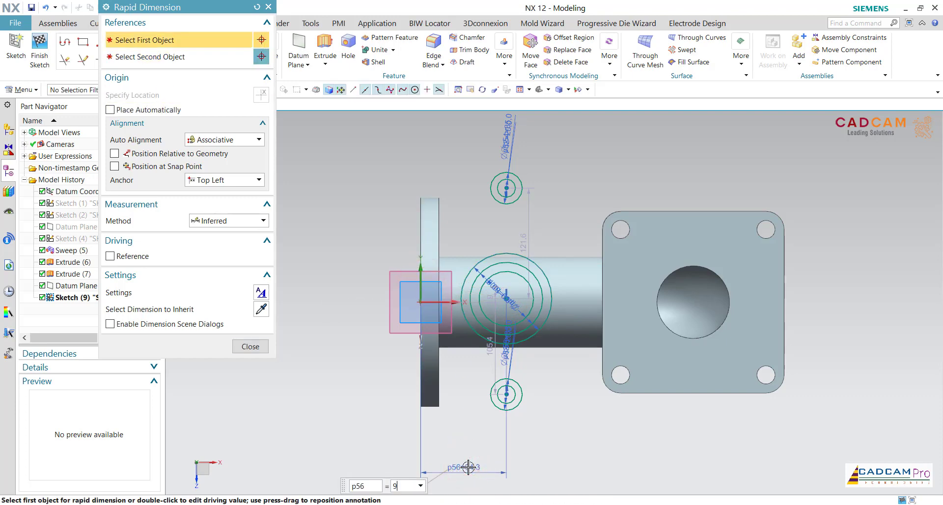
key("Return")
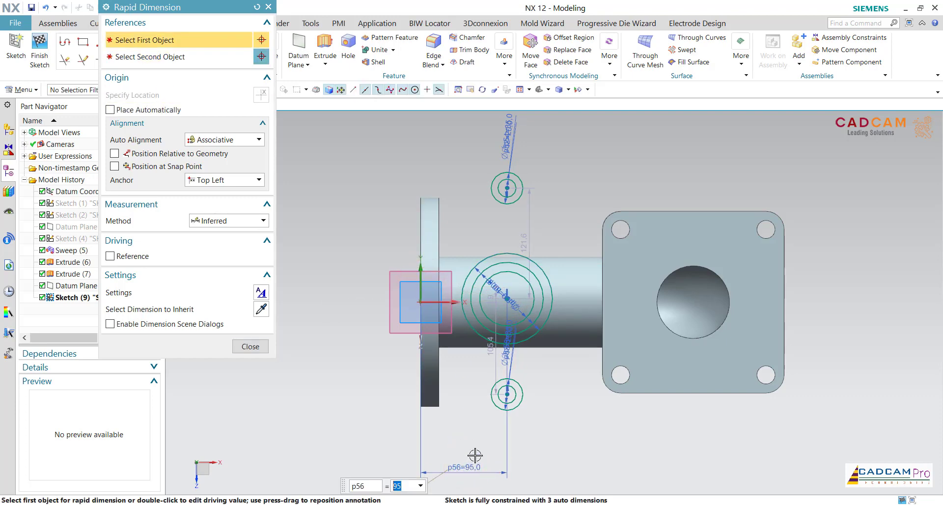
key("Escape")
Step: Spread the overlapping 80, 100 and 60 mm diameter dimensions outside the central circles so they can be read separately
scroll(485, 349, "down", 1)
scroll(485, 349, "up", 1)
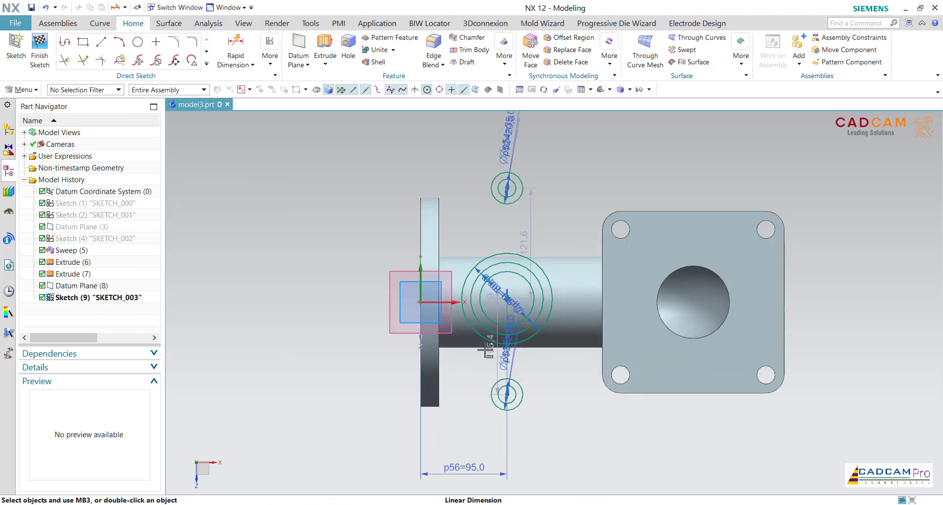
scroll(533, 341, "up", 3)
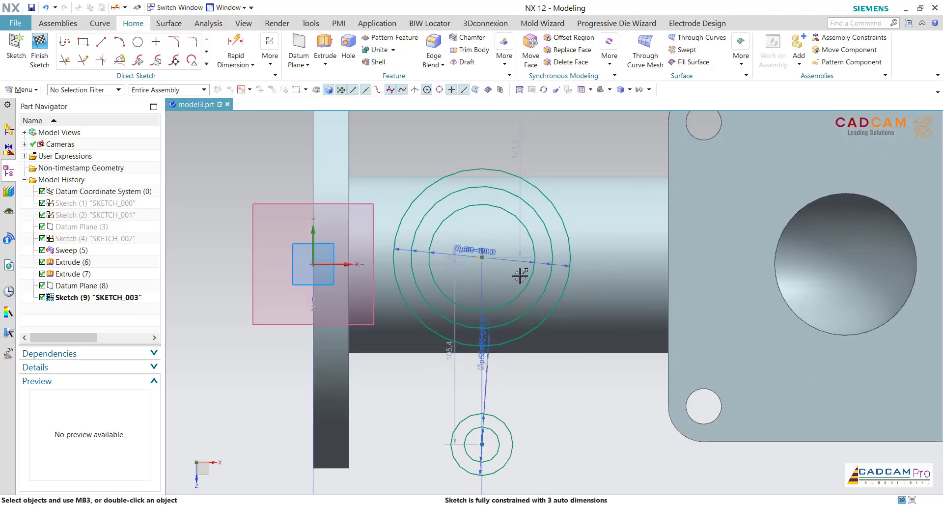
left_click_drag(463, 261, 572, 393)
left_click_drag(495, 249, 581, 150)
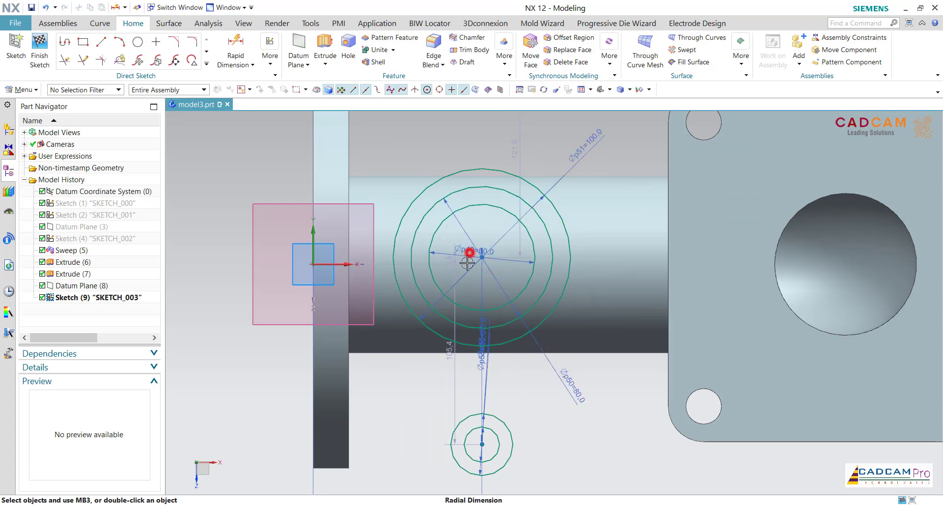
mouse_move(467, 264)
left_mouse_down()
mouse_move(554, 294)
mouse_move(617, 288)
left_mouse_up()
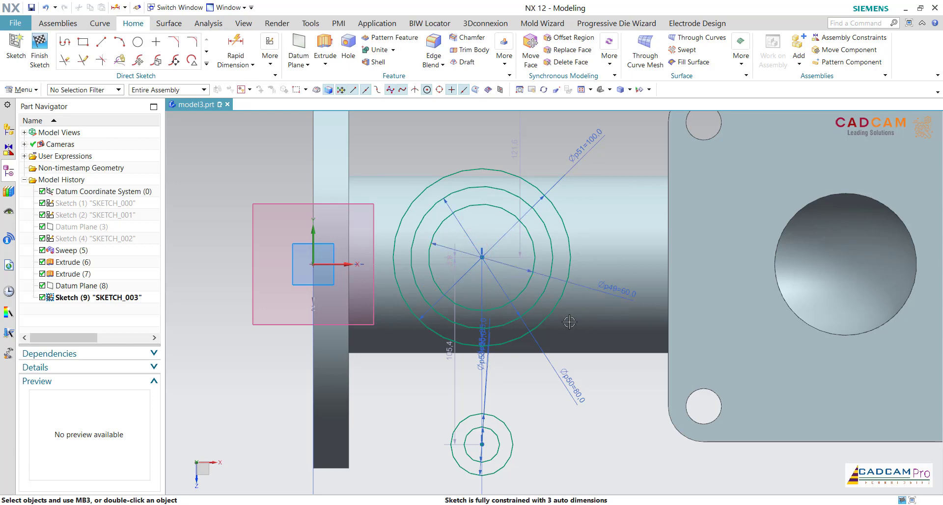
Step: Reposition the 20 mm and 35 mm diameter dimensions of the lower and upper small circles so they no longer overlap
scroll(545, 337, "down", 2)
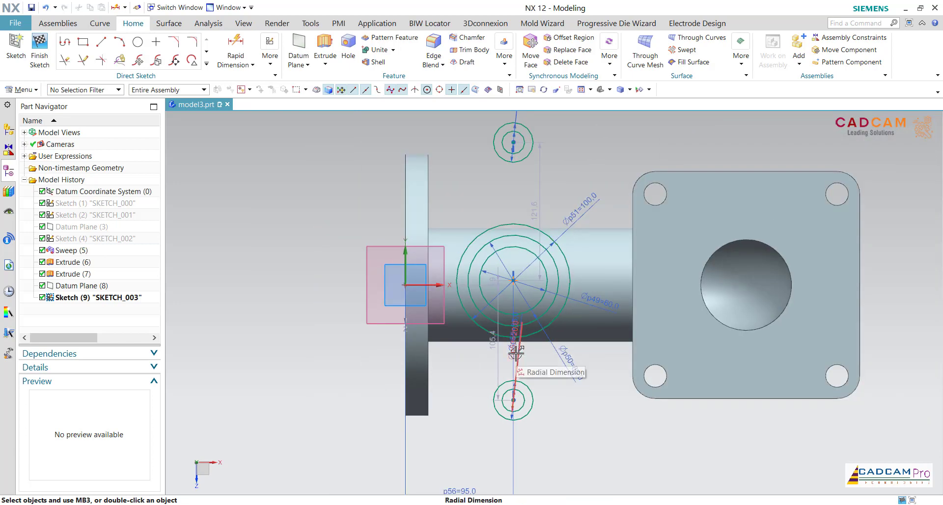
left_click_drag(514, 352, 555, 425)
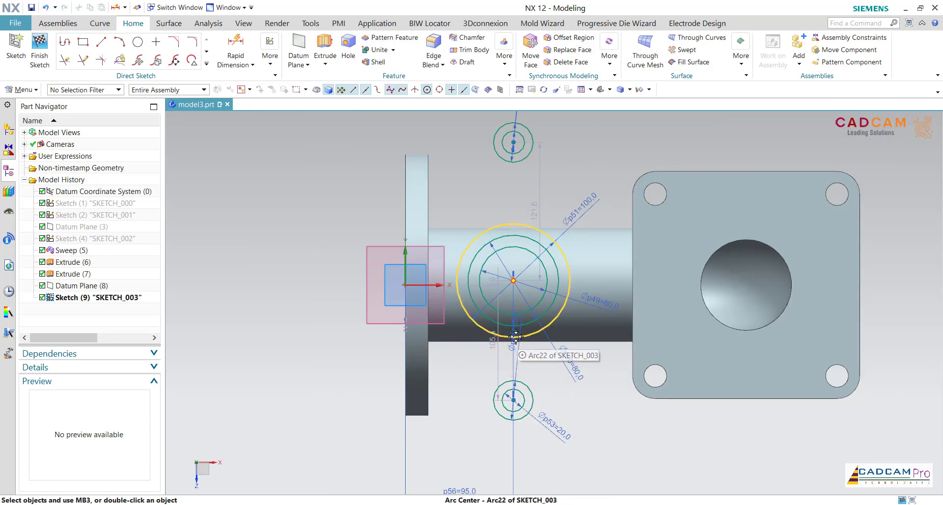
left_click_drag(513, 345, 470, 424)
scroll(531, 406, "down", 1)
left_click_drag(519, 144, 522, 139)
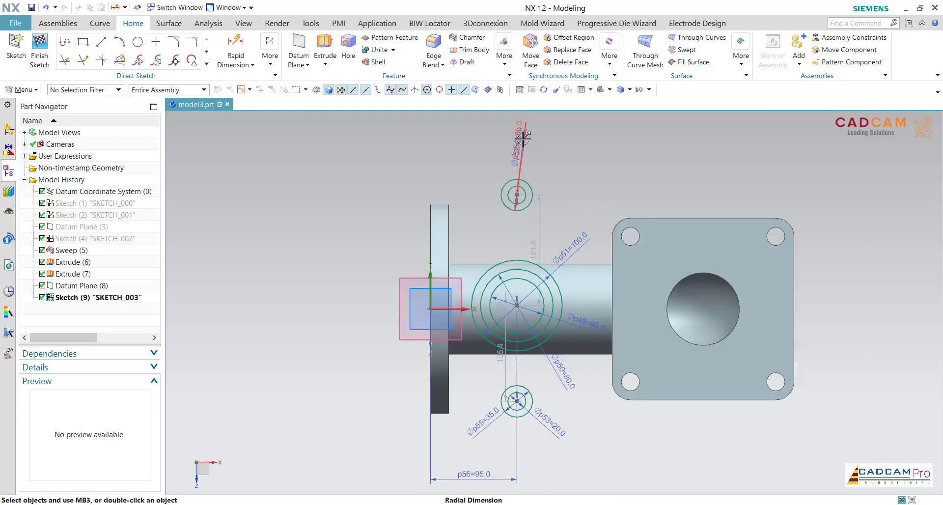
left_click_drag(482, 173, 482, 172)
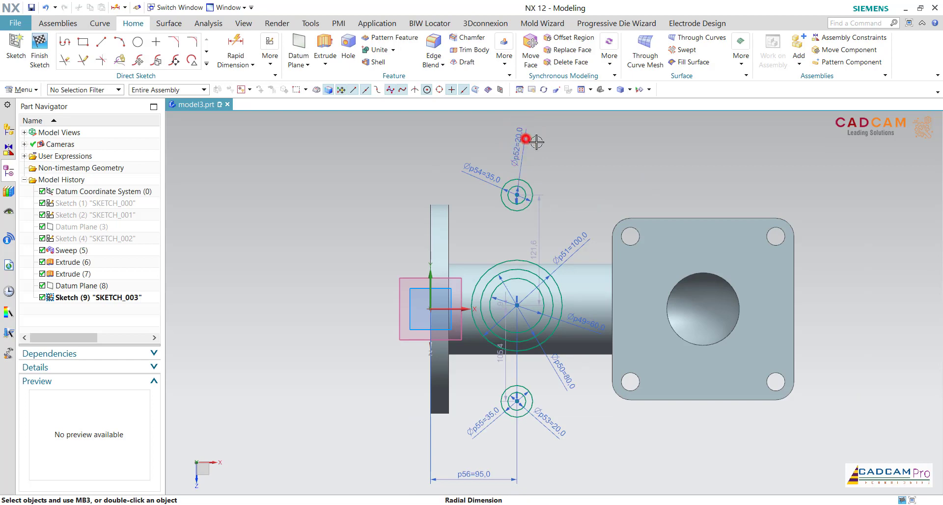
left_click_drag(546, 154, 546, 154)
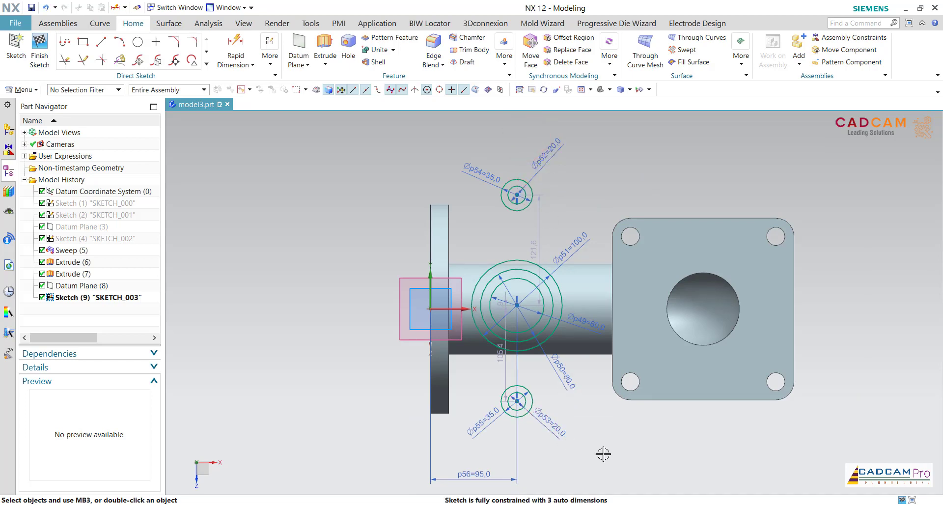
scroll(603, 453, "up", 1)
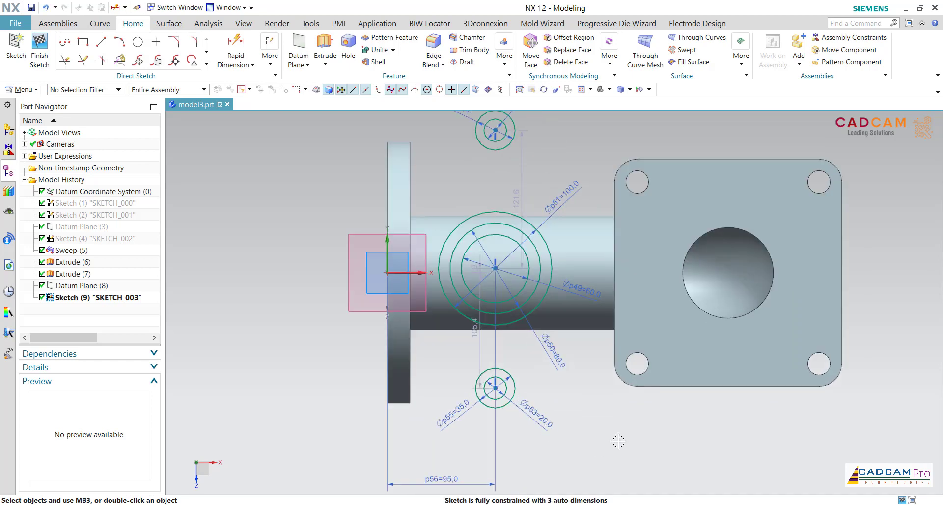
Step: Dimension the vertical distance between the centres of the upper and lower small circles as 140 mm
left_click(247, 46)
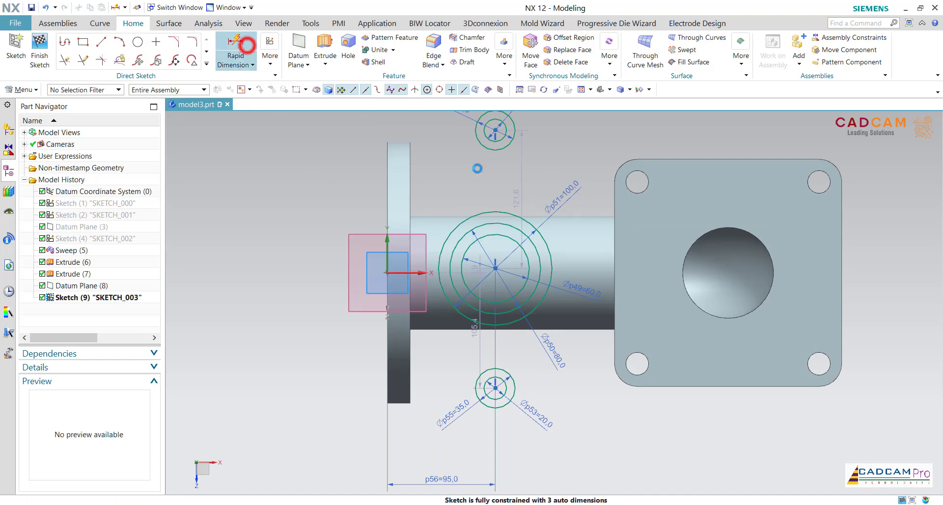
left_click(494, 129)
left_click(496, 388)
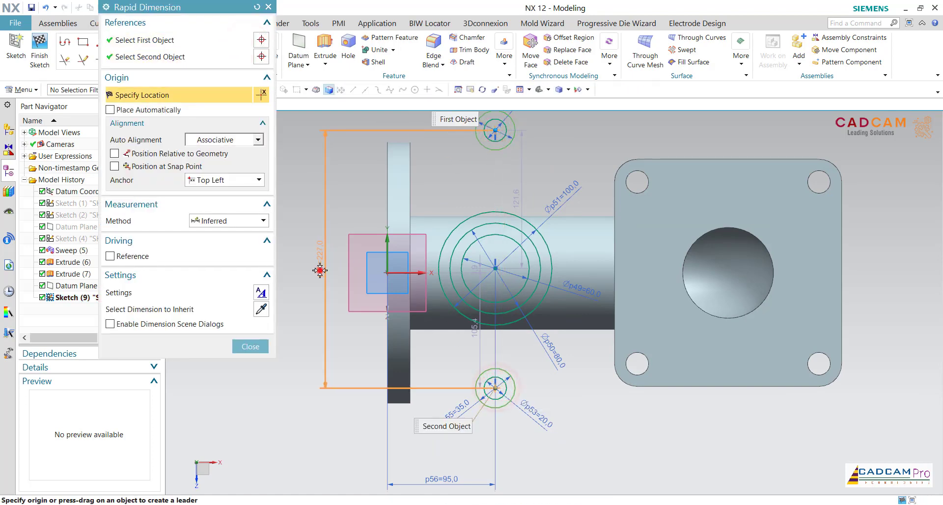
left_click(319, 271)
type("140")
key("Return")
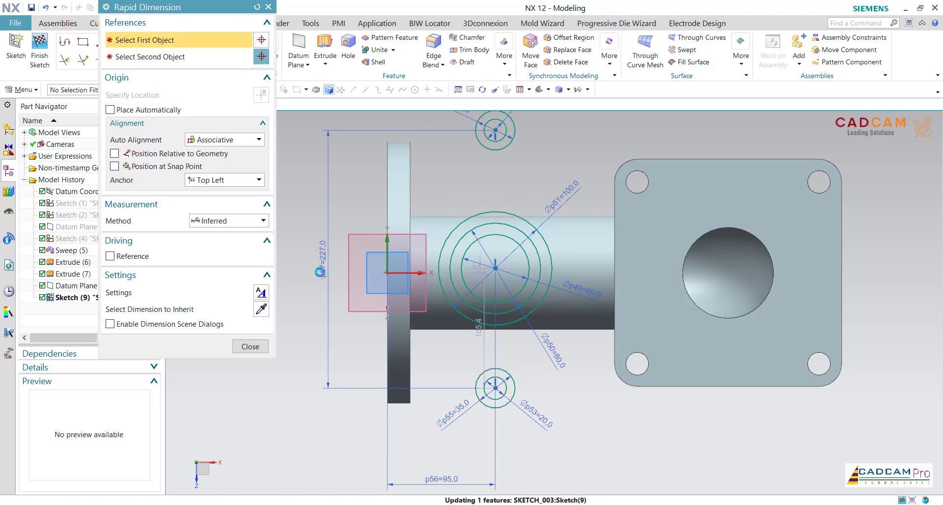
Step: Dimension the vertical distance from the lower small circles' centre to the large circles' centre as 70 mm
left_click(495, 388)
left_click(495, 267)
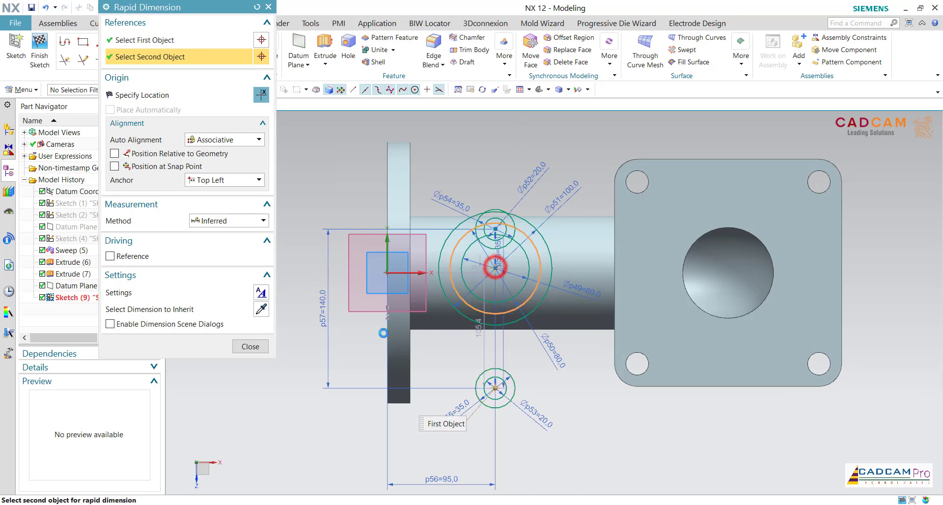
left_click(355, 336)
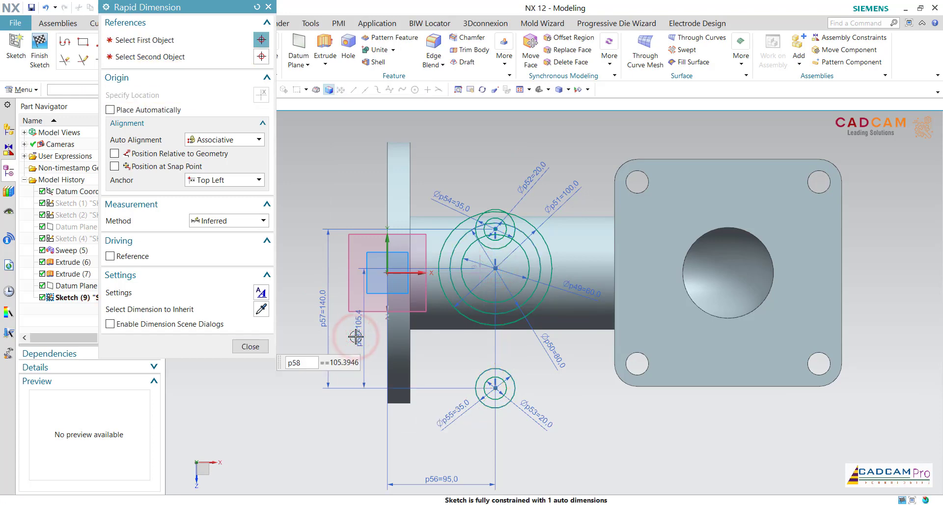
type("70")
key("Return")
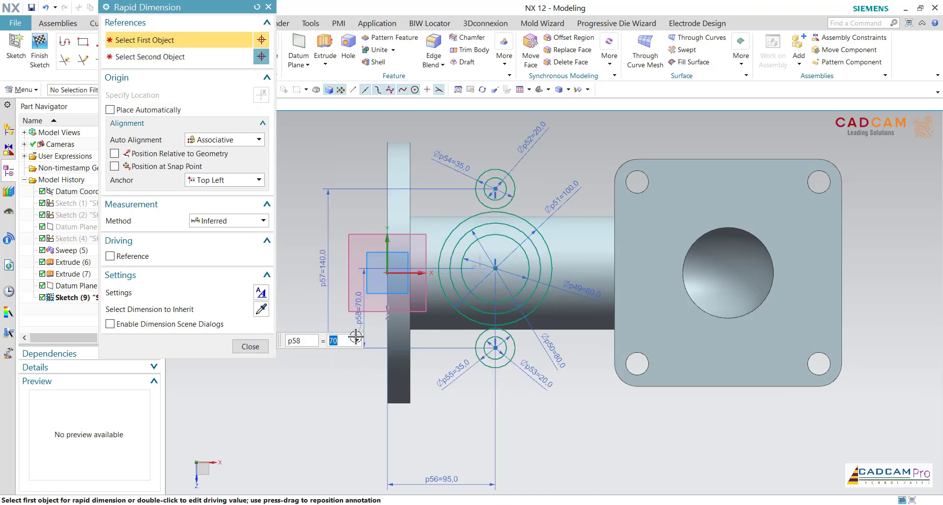
scroll(504, 195, "up", 1)
key("Escape")
Step: Draw tangent lines on both sides joining the upper 35 mm circle to the 100 mm circle
scroll(452, 251, "up", 1)
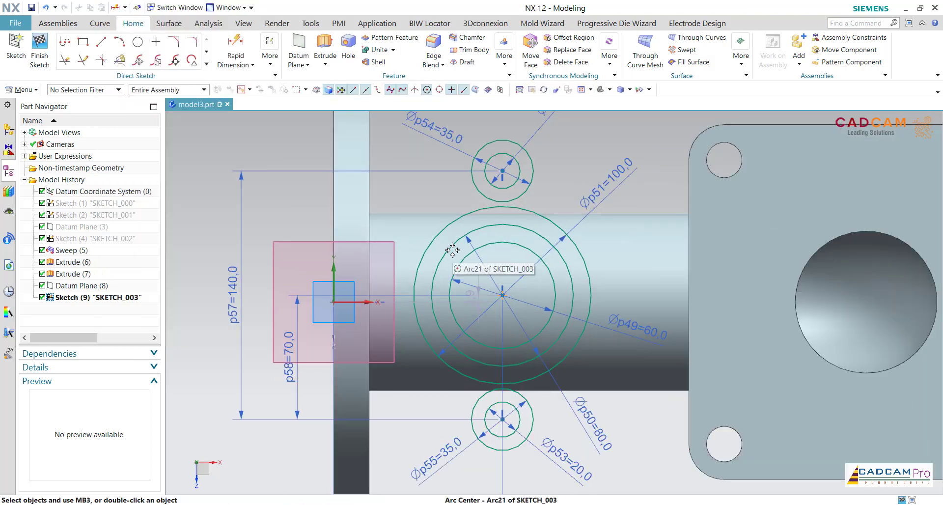
left_click(101, 42)
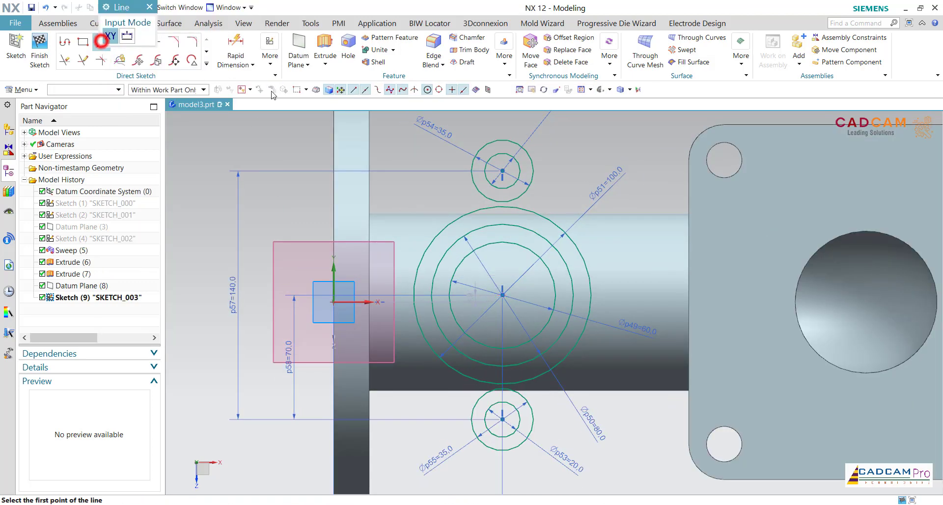
left_click(470, 159)
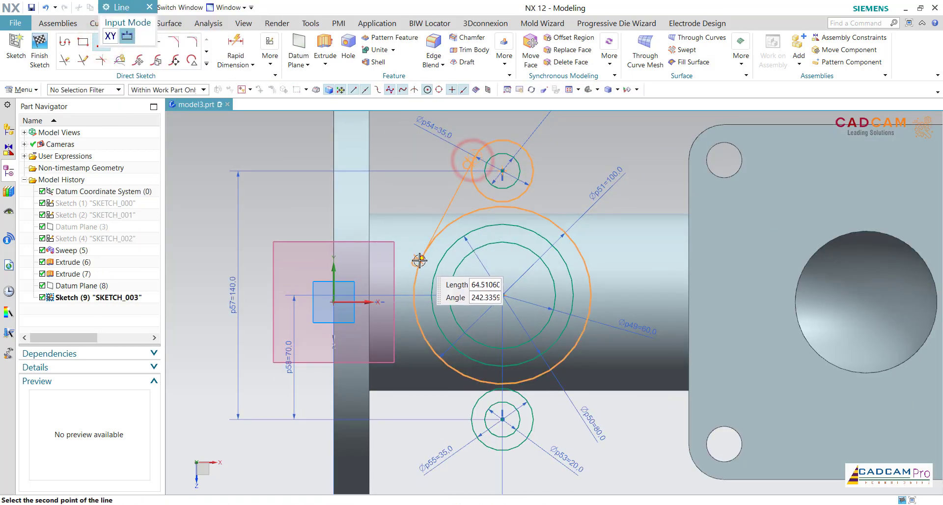
left_click(422, 255)
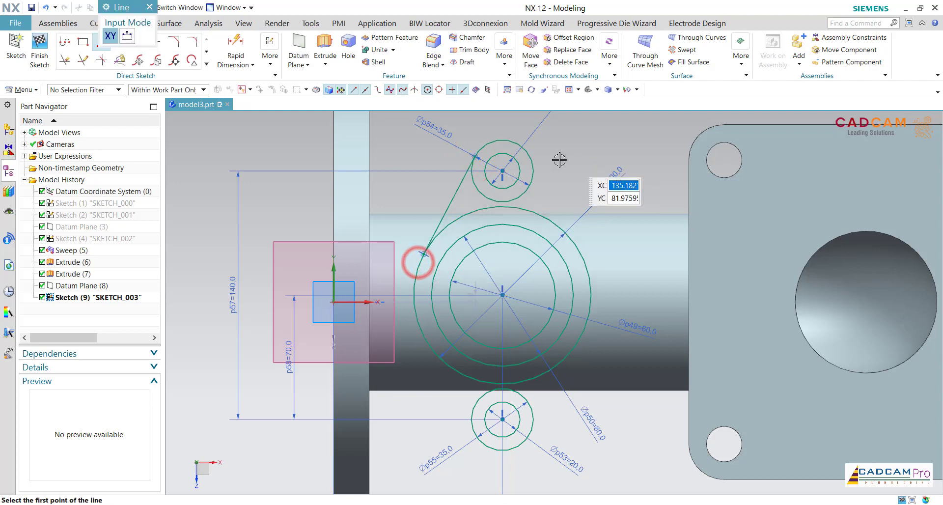
left_click(533, 157)
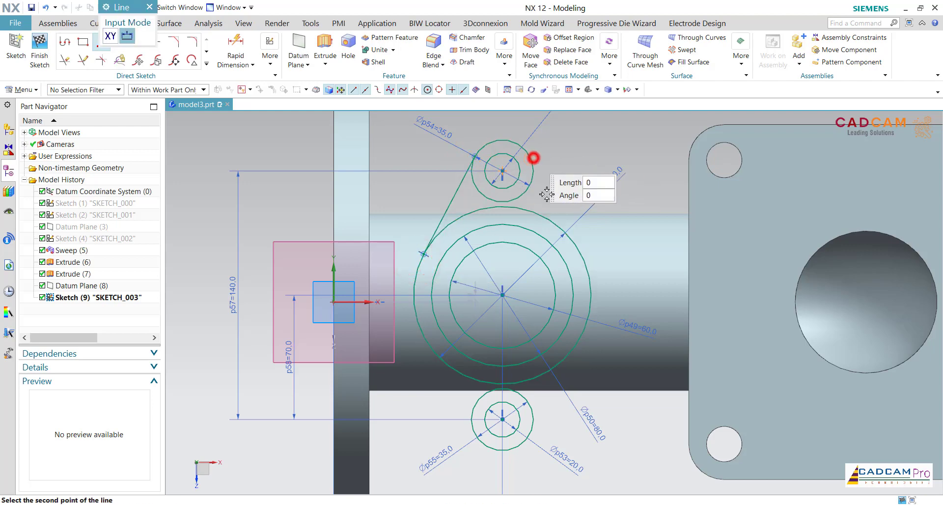
left_click(585, 260)
Step: Draw tangent lines on both sides joining the 100 mm circle to the lower 35 mm circle
left_click(571, 352)
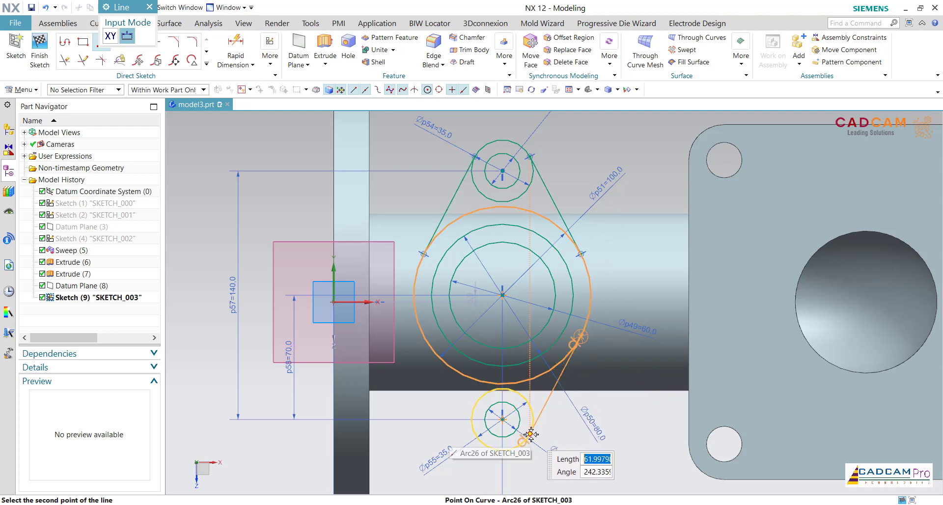
left_click(530, 434)
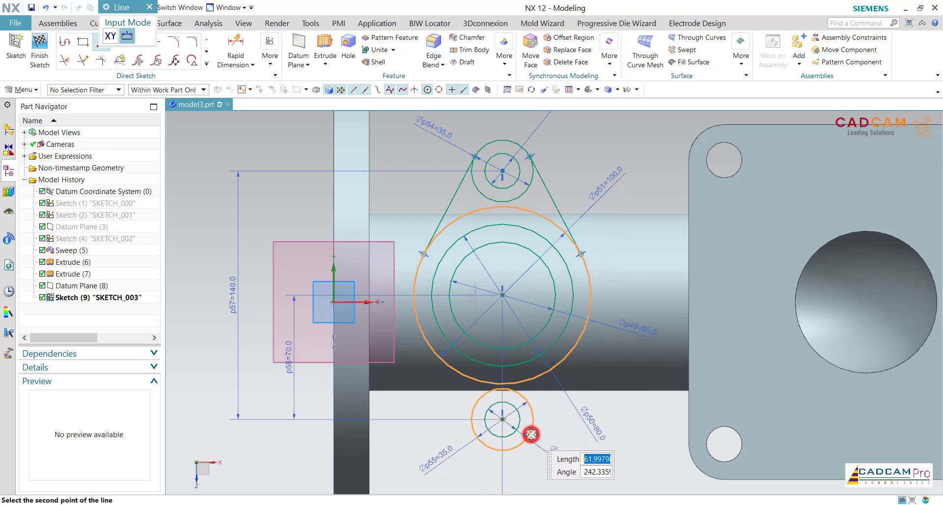
left_click(471, 425)
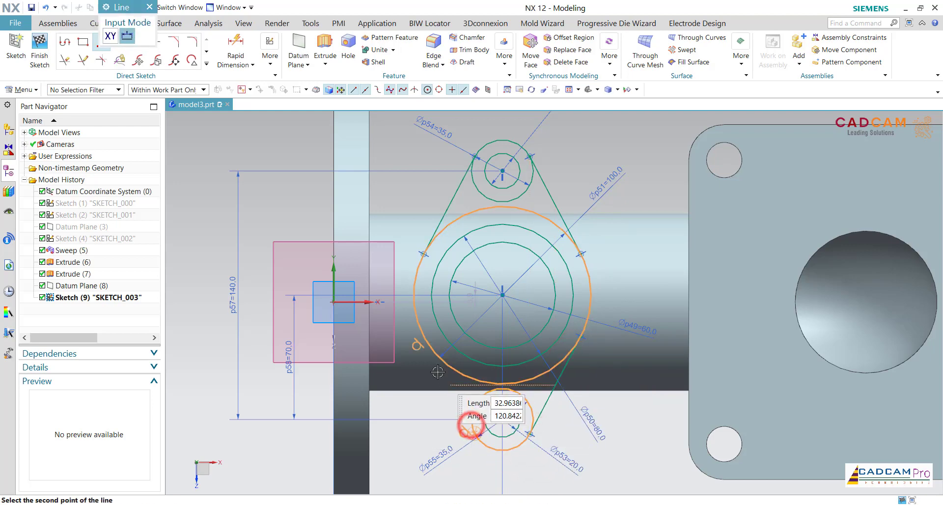
left_click(421, 334)
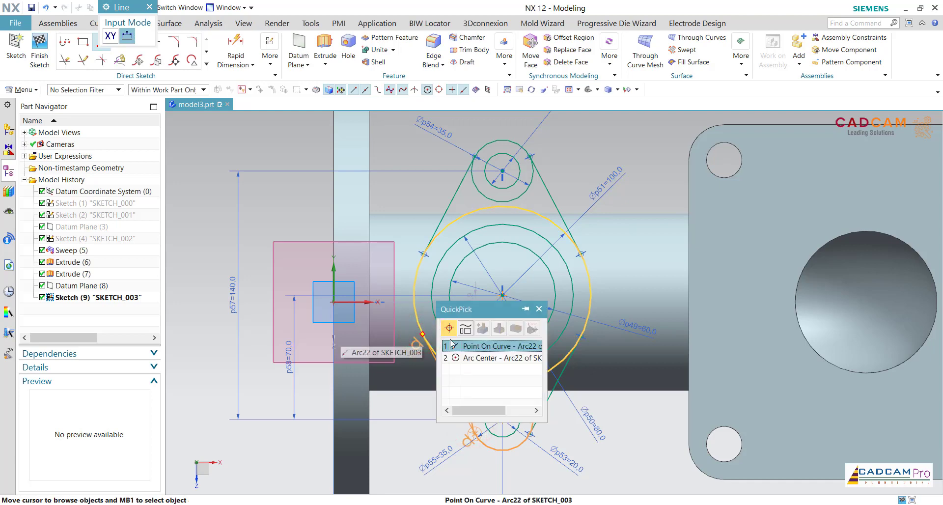
left_click(478, 346)
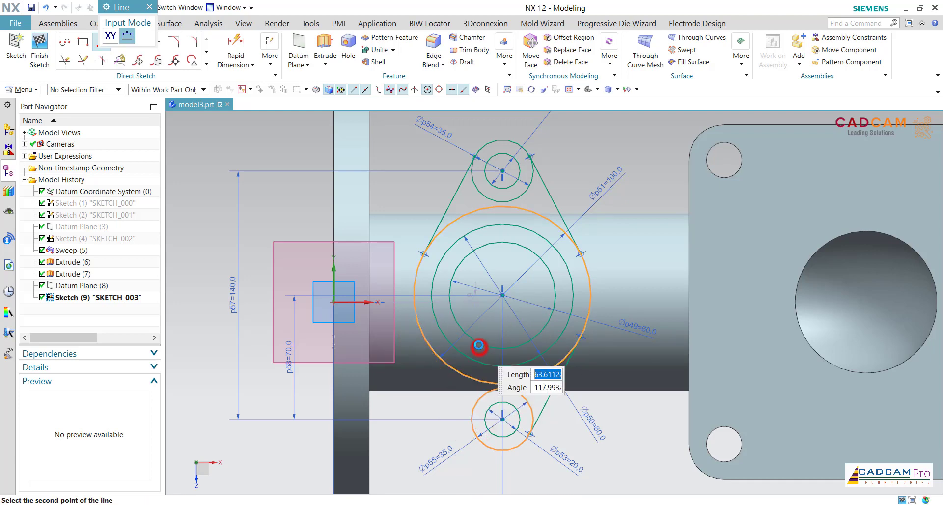
left_click(479, 346)
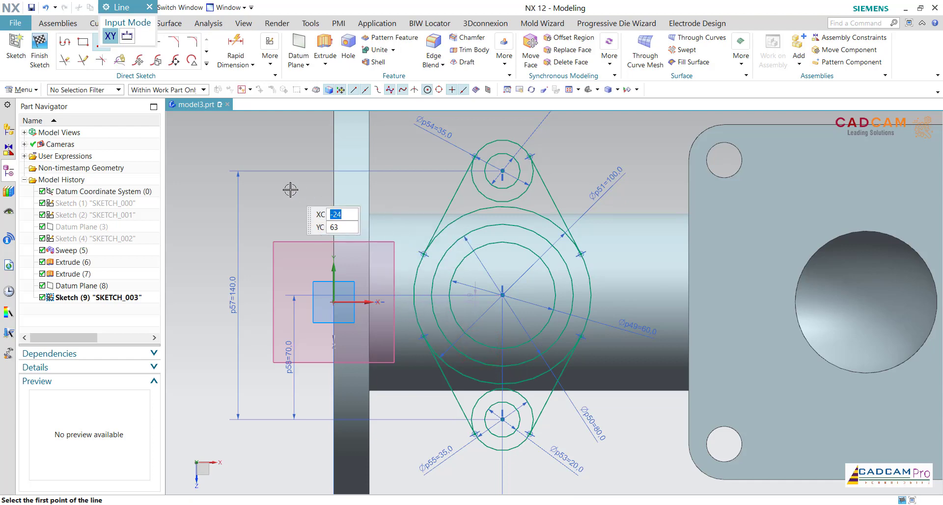
key("Escape")
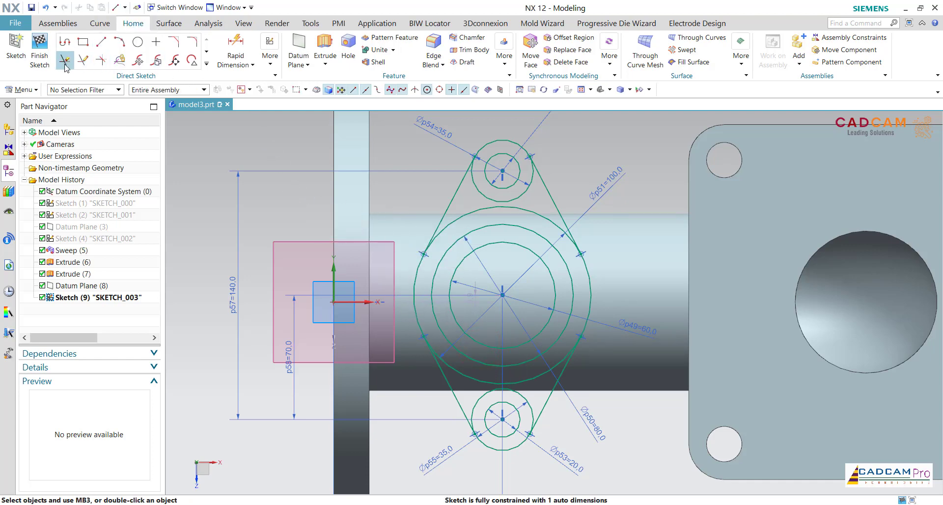
Step: Trim the 100 mm circle's upper and lower arcs and both 35 mm circles' inner arcs to leave one outer flange contour
left_click(65, 65)
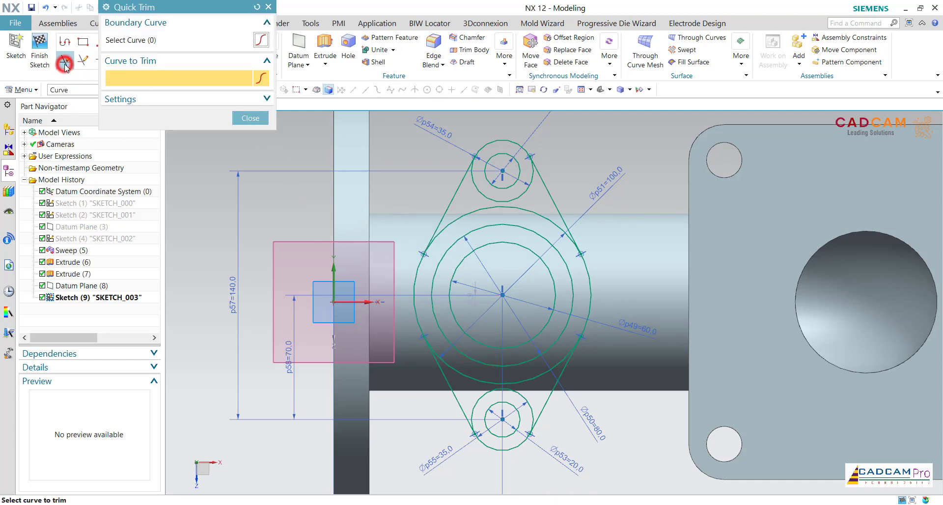
left_click(481, 209)
left_click(480, 196)
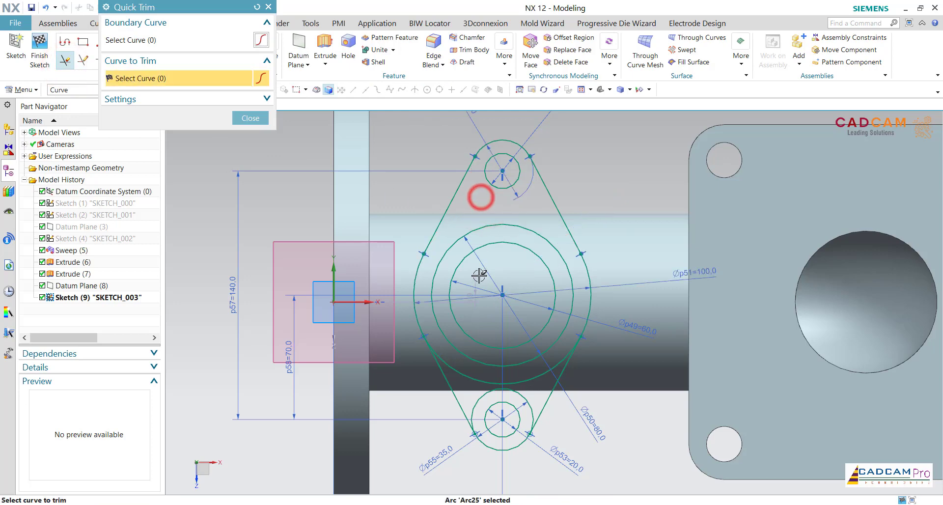
left_click(464, 374)
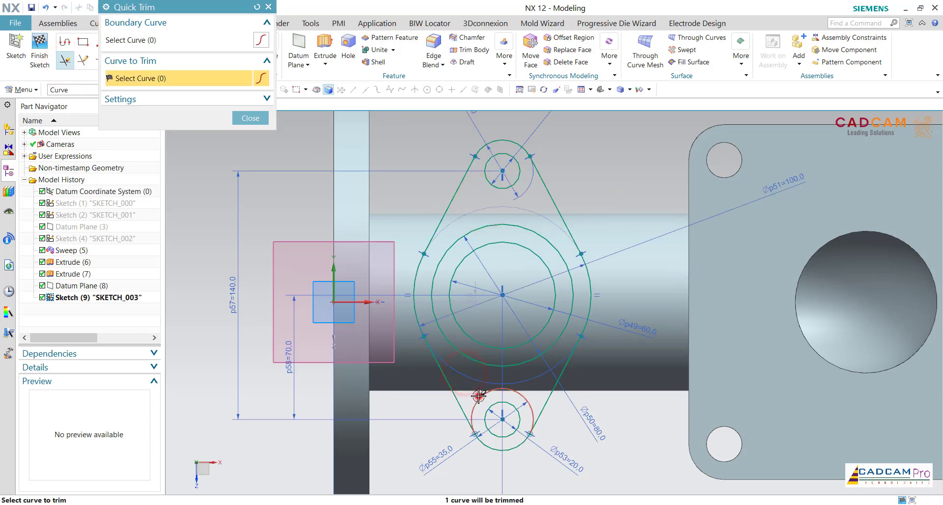
left_click(478, 395)
scroll(640, 417, "up", 1)
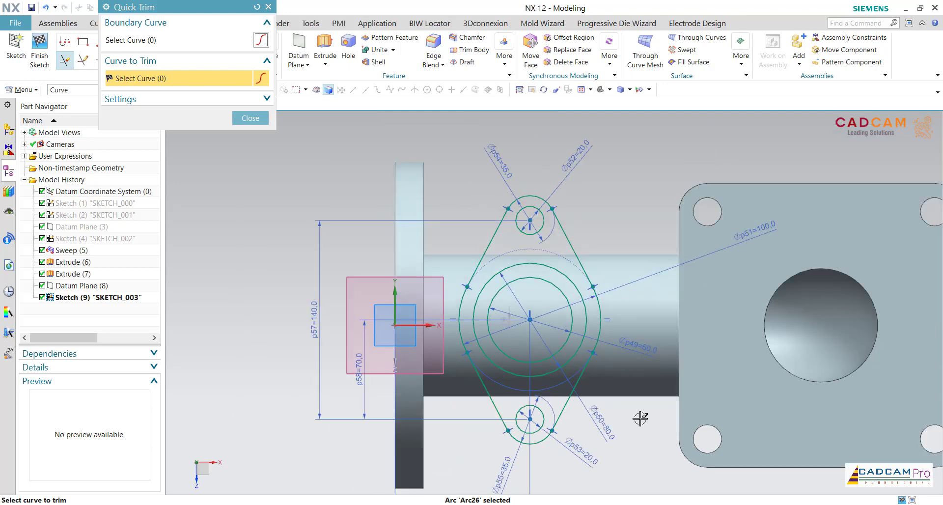
key("Escape")
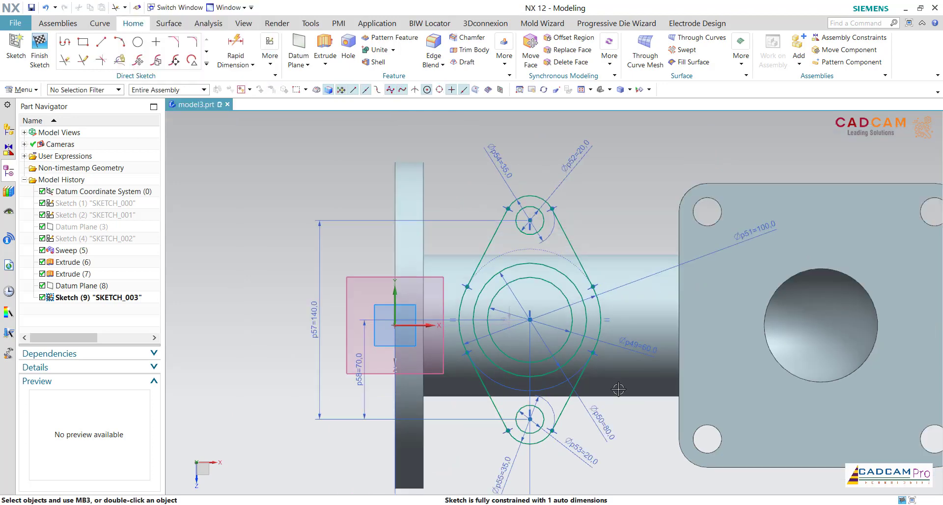
Step: Finish the flange sketch and hide the offset datum plane it lies on
left_click(39, 58)
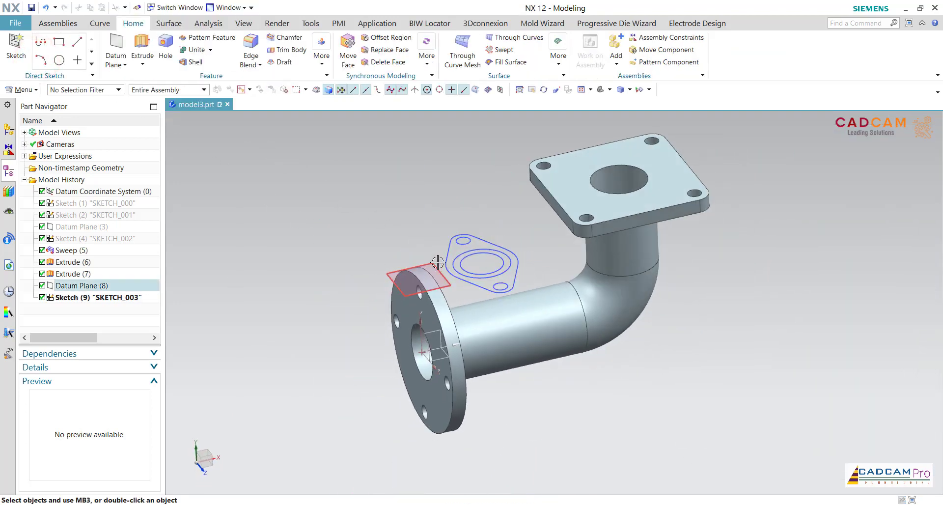
left_click(434, 260)
left_click(505, 252)
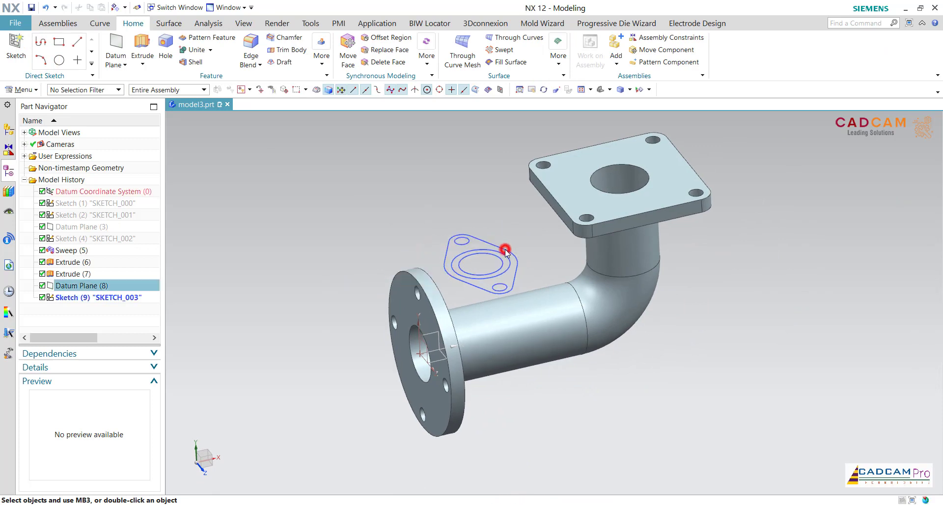
middle_click_drag(505, 252, 511, 229)
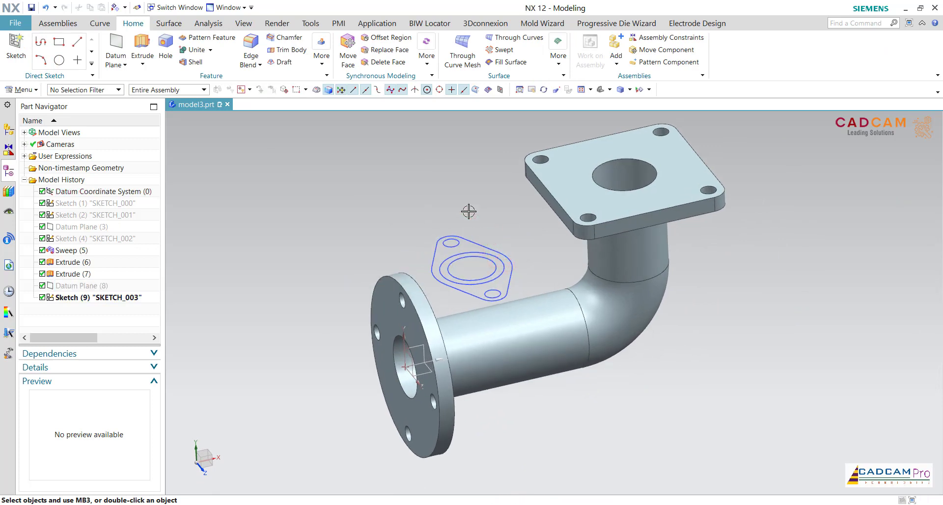
Step: Extrude the ring between the 60 and 80 mm circles down to the pipe with the Until Next limit, united with the body
left_click(142, 50)
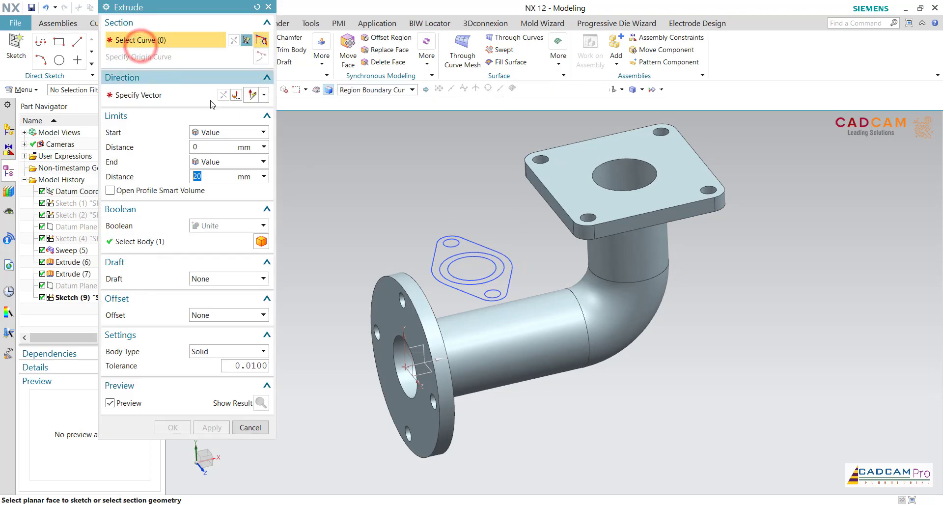
scroll(457, 256, "up", 3)
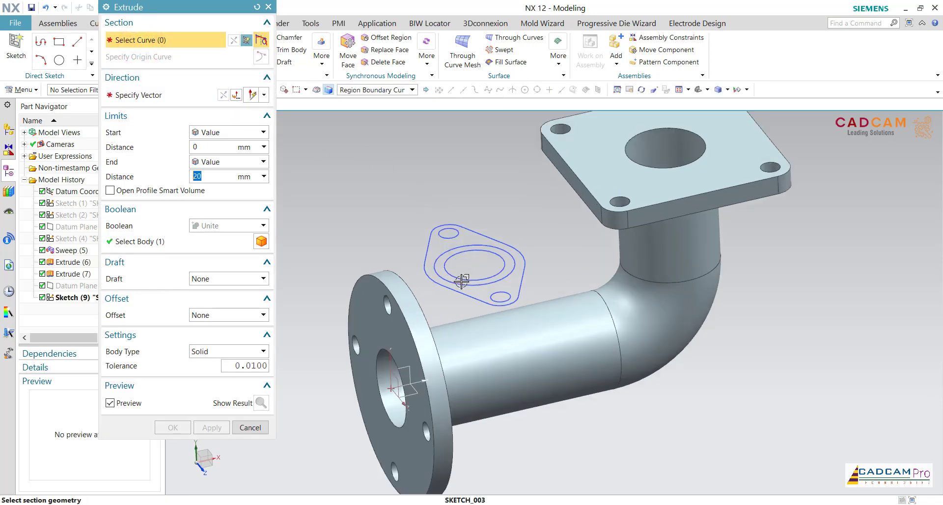
left_click(439, 268)
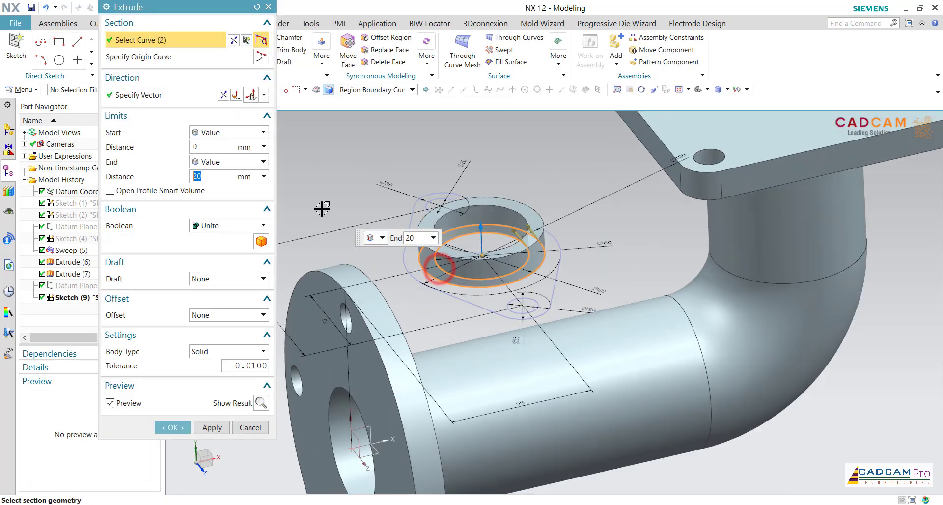
left_click(221, 96)
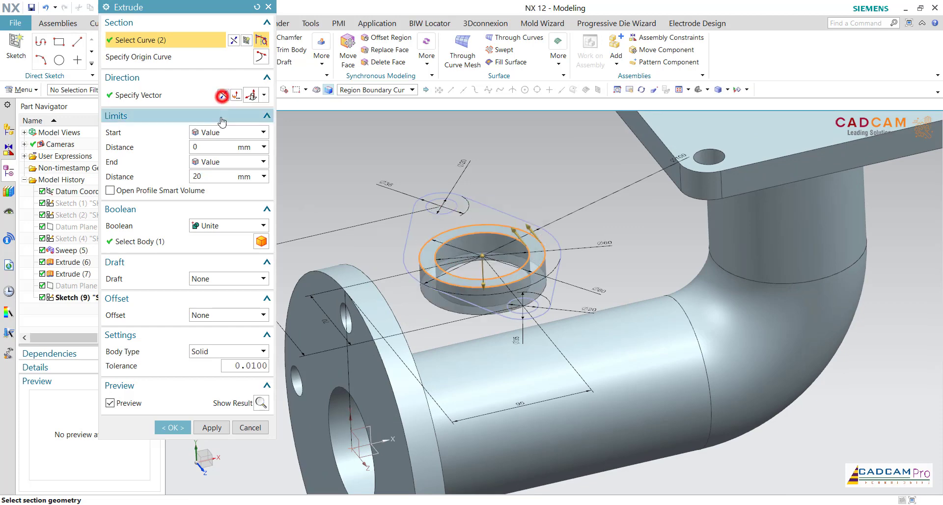
left_click(217, 162)
left_click(222, 196)
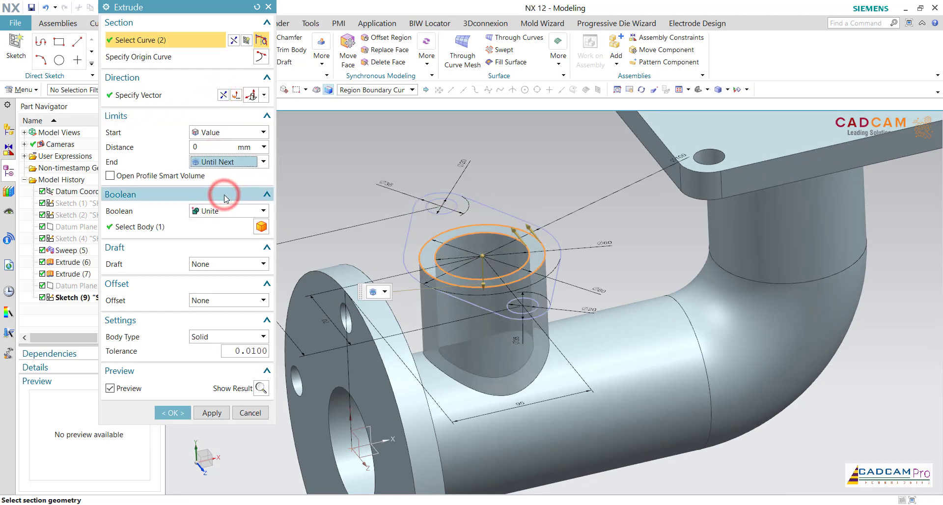
left_click(204, 210)
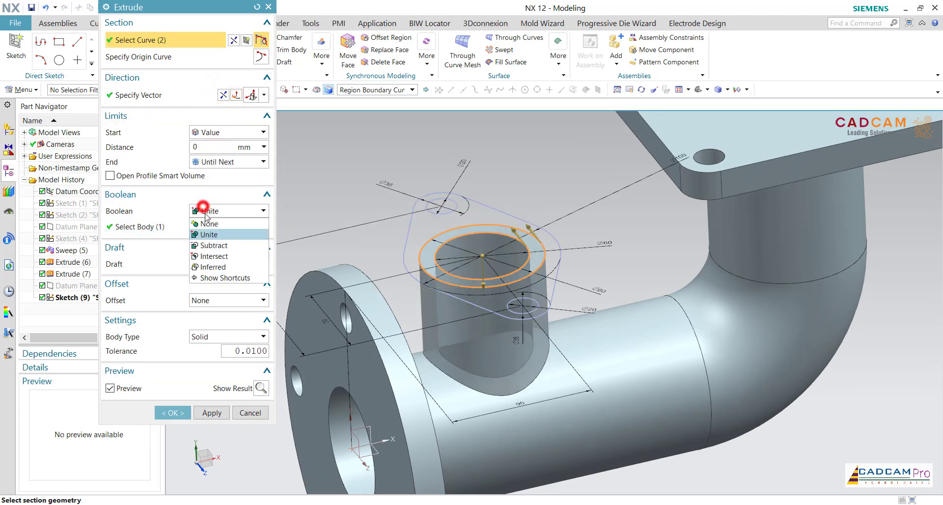
left_click(205, 235)
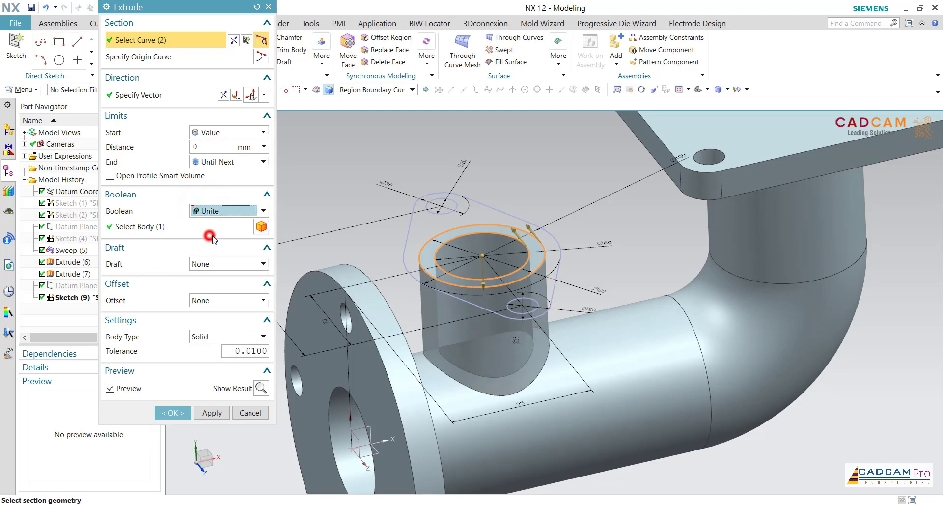
left_click(219, 415)
Step: Extrude the two-hole flange profile 20 mm downward, united with the body, and hide its sketch
left_click(418, 234)
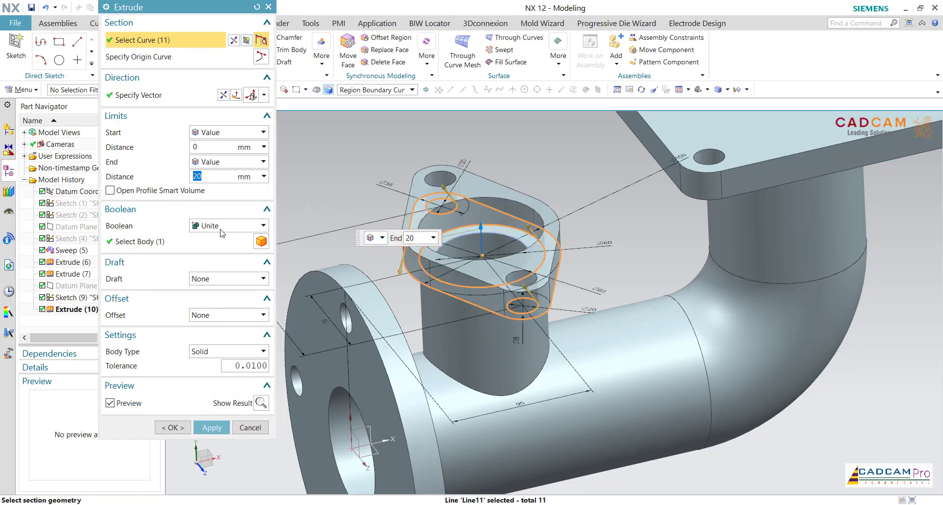
left_click(223, 95)
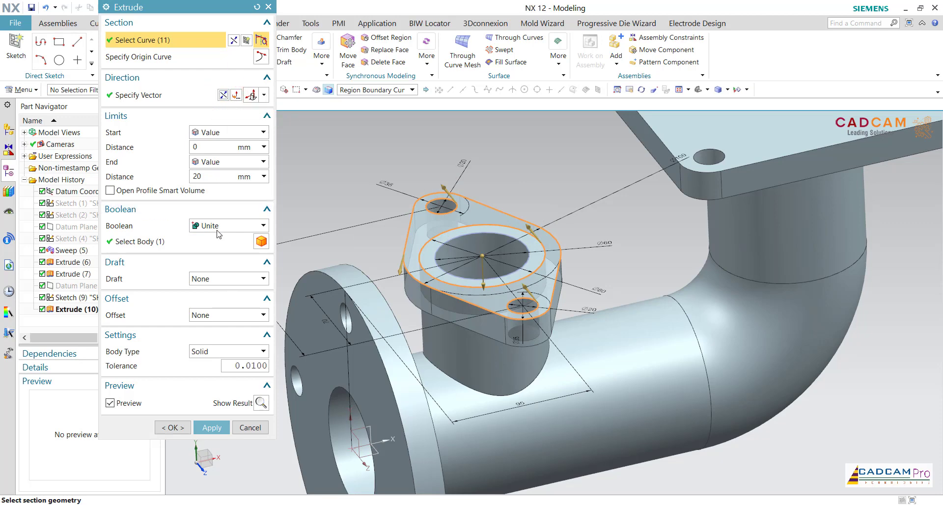
left_click(172, 428)
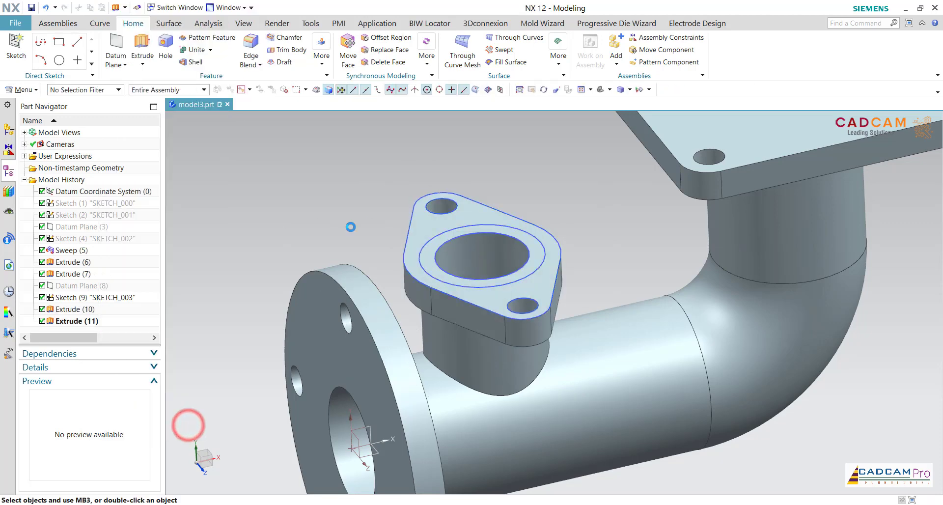
left_click(427, 225)
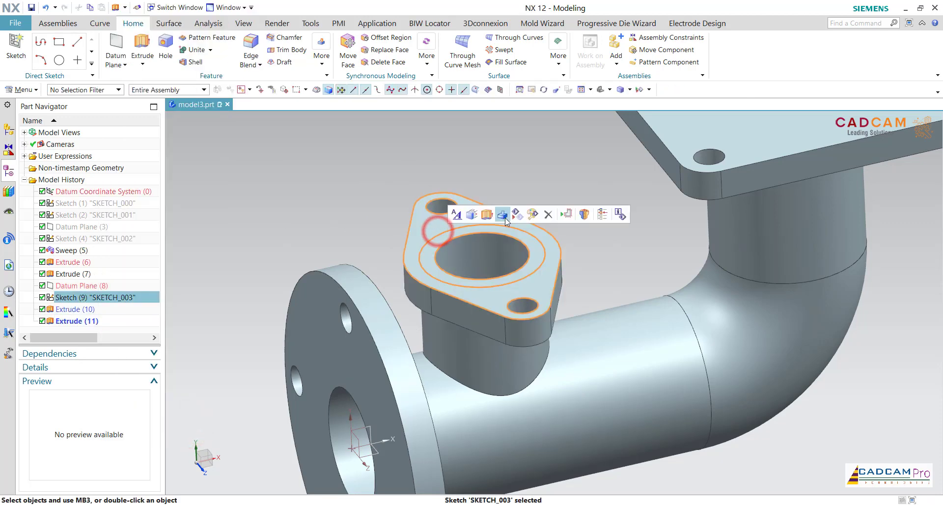
left_click(516, 215)
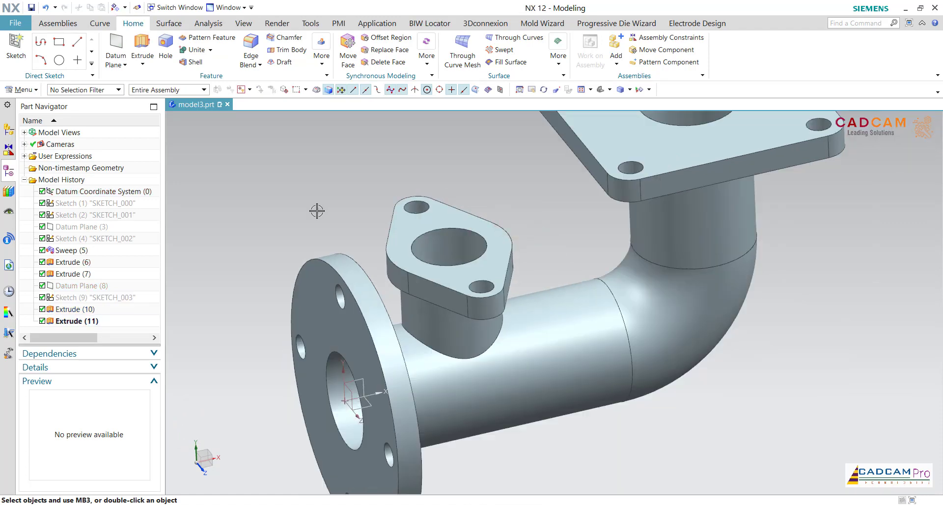
Step: Move the leftover pipe wall face beneath the branch opening by 26 mm with Move Face to clear the branch bore
scroll(316, 211, "down", 1)
middle_click_drag(317, 210, 317, 255)
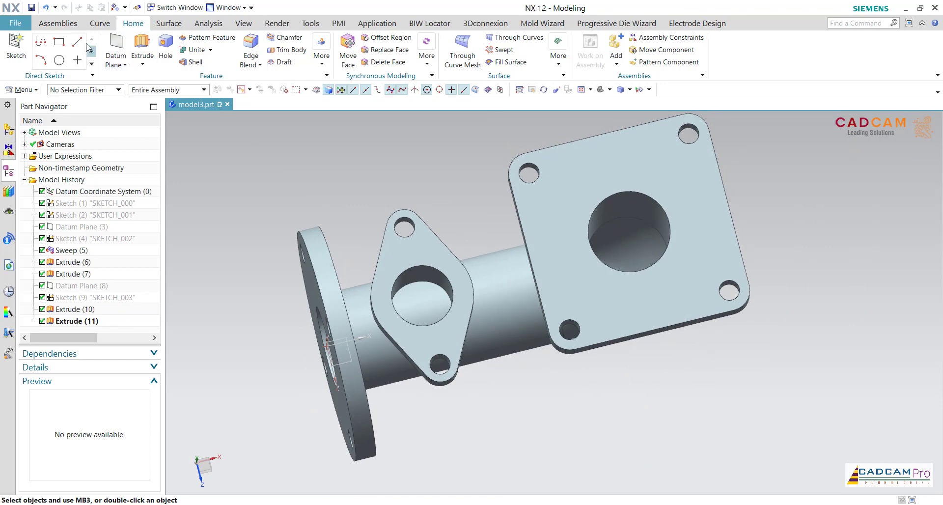
left_click(342, 67)
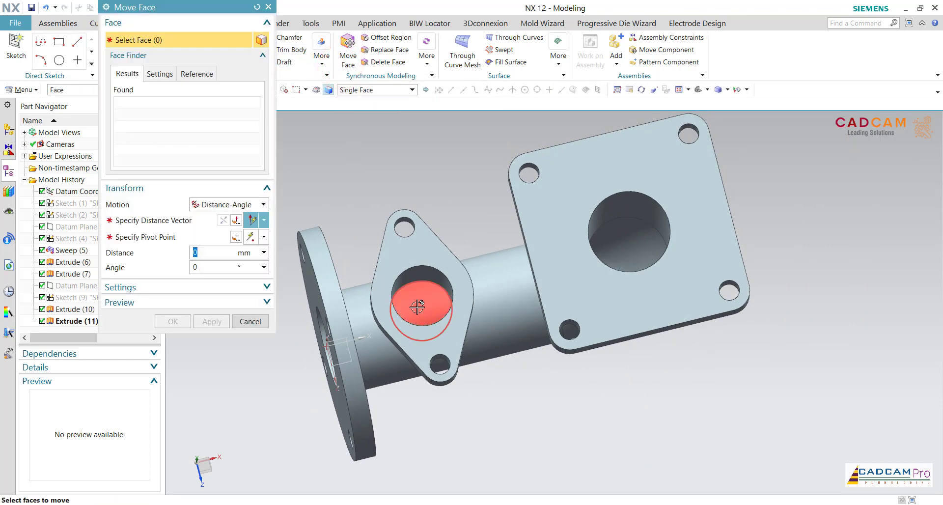
left_click(417, 306)
middle_click_drag(528, 368, 638, 360)
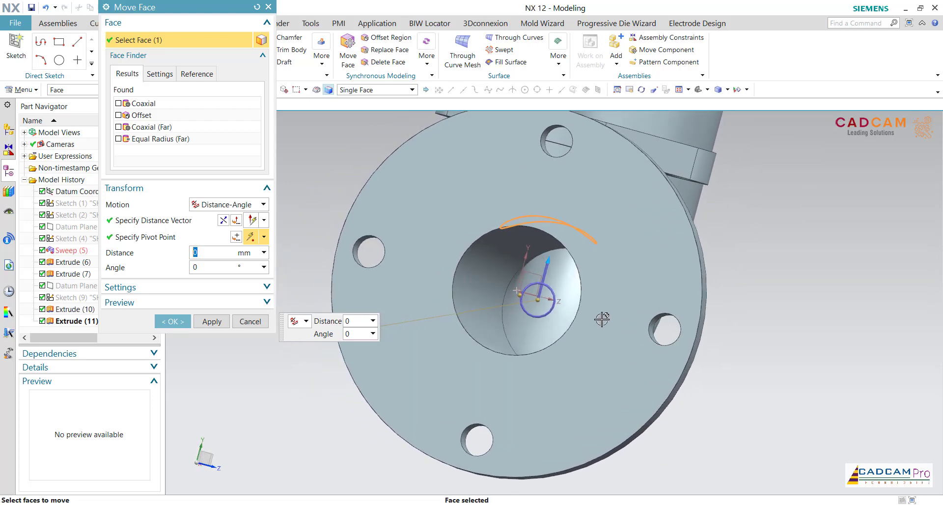
left_click_drag(547, 261, 527, 305)
middle_click_drag(761, 332, 754, 314)
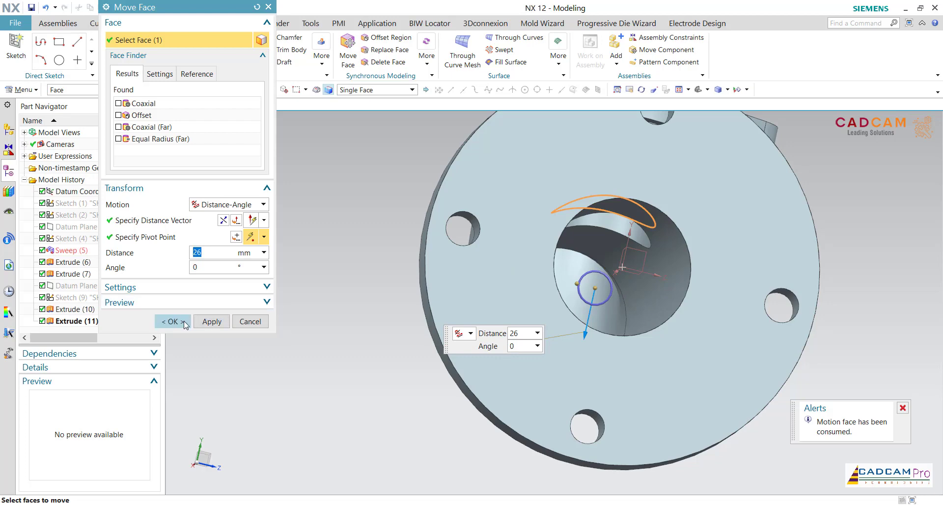
left_click(185, 323)
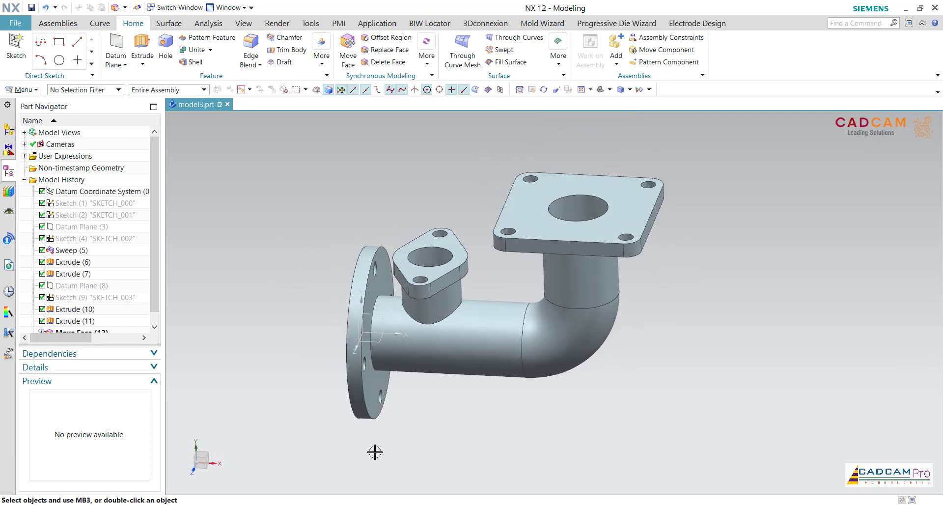
Step: Check the PDF drawing in Foxit Reader, return to NX and create one datum plane offset 445 mm from the YZ plane
left_click(385, 497)
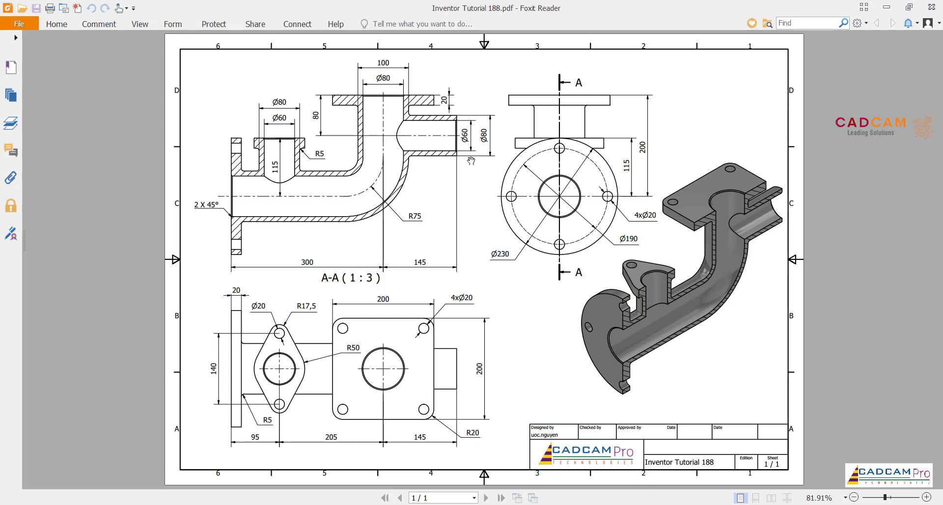
key("alt+Tab")
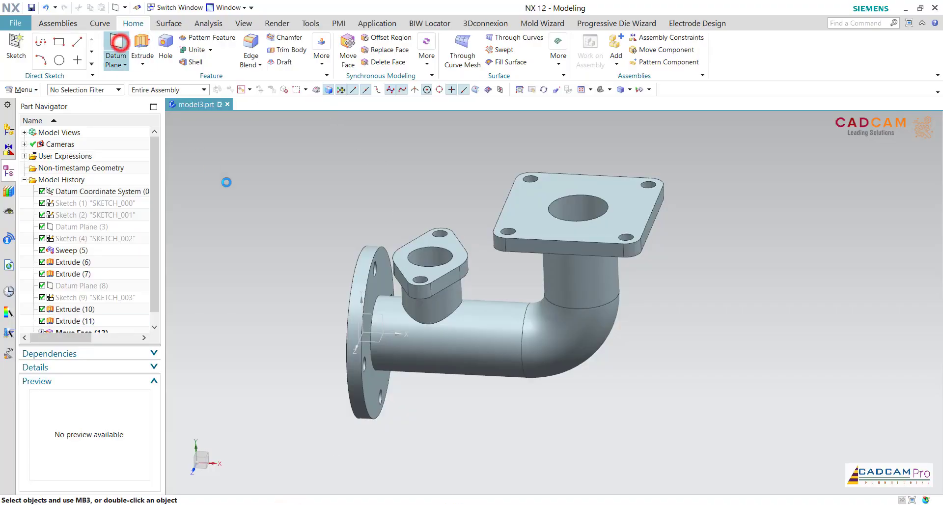
left_click(119, 43)
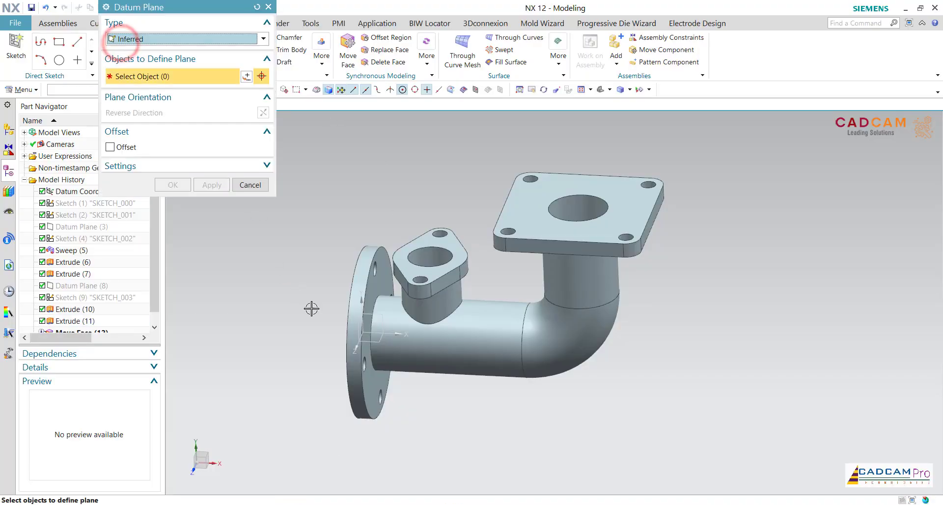
left_click(358, 324)
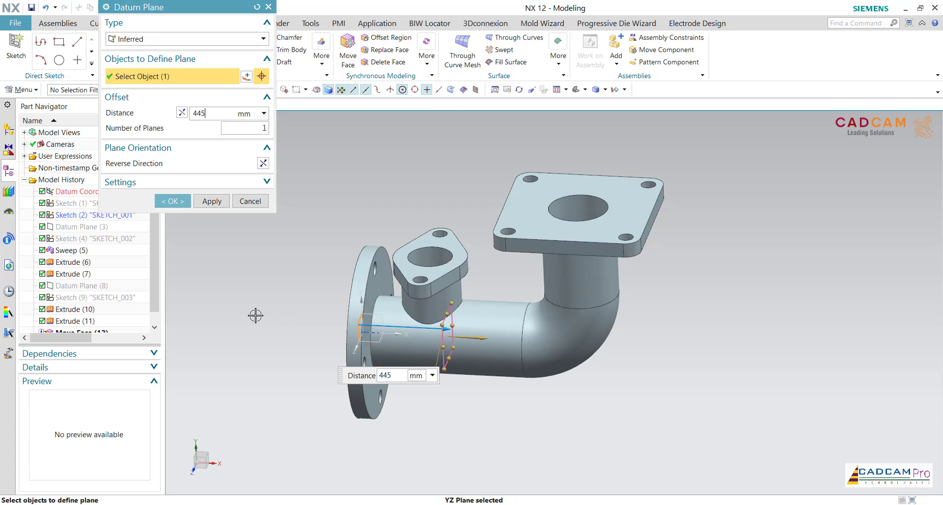
left_click(257, 129)
left_click(176, 201)
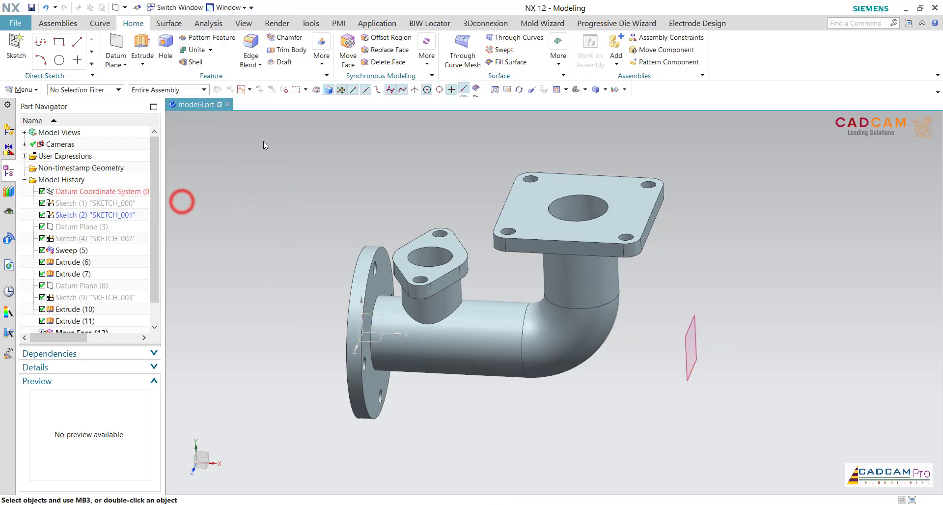
Step: Sketch two concentric circles of 60 and 80 mm diameter on the new datum plane, in front of the vertical pipe
left_click(20, 45)
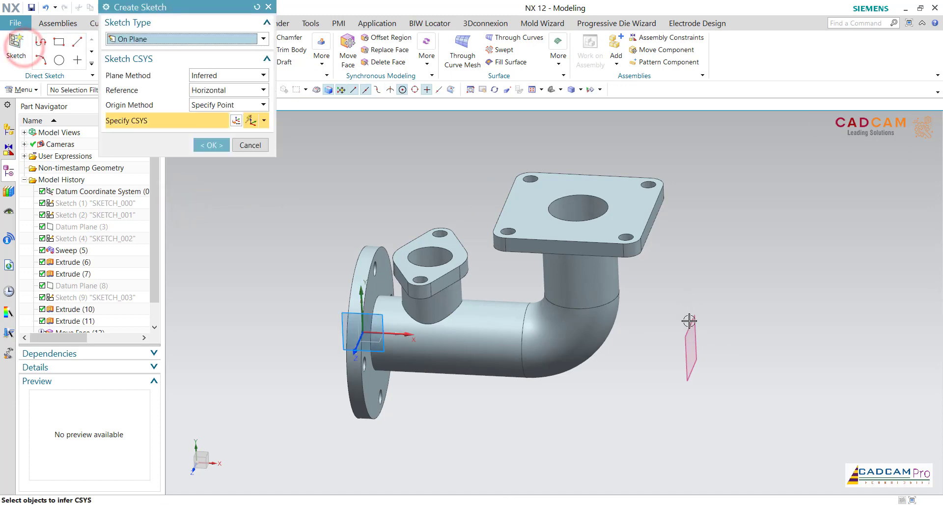
left_click(689, 323)
left_click(213, 147)
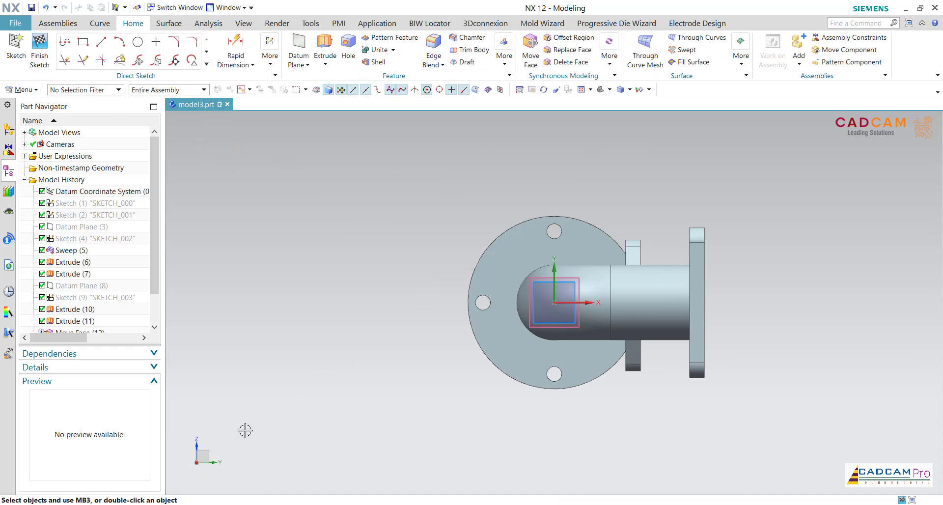
left_click(196, 462)
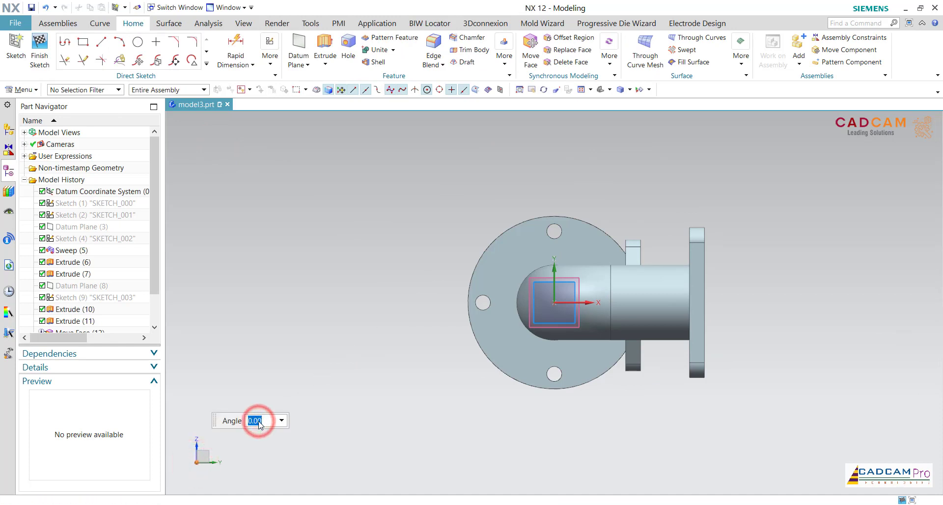
key("Return")
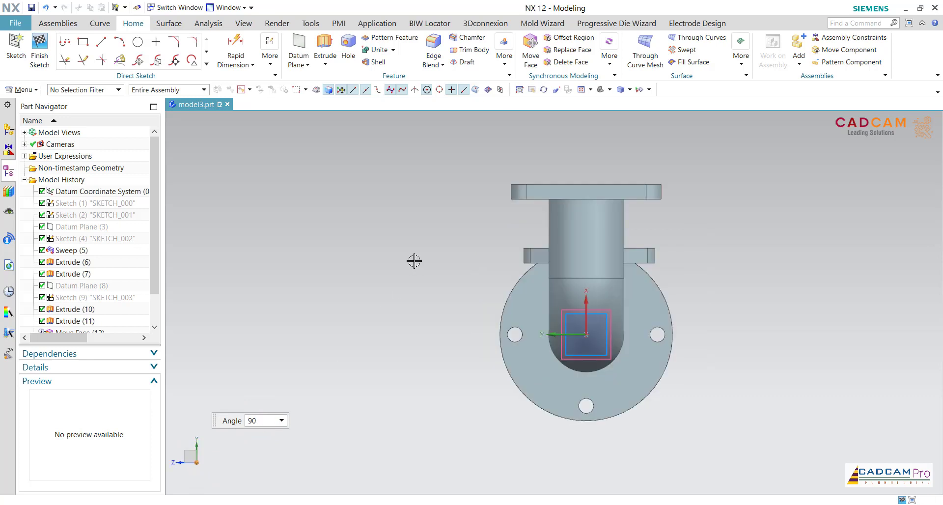
scroll(415, 258, "down", 1)
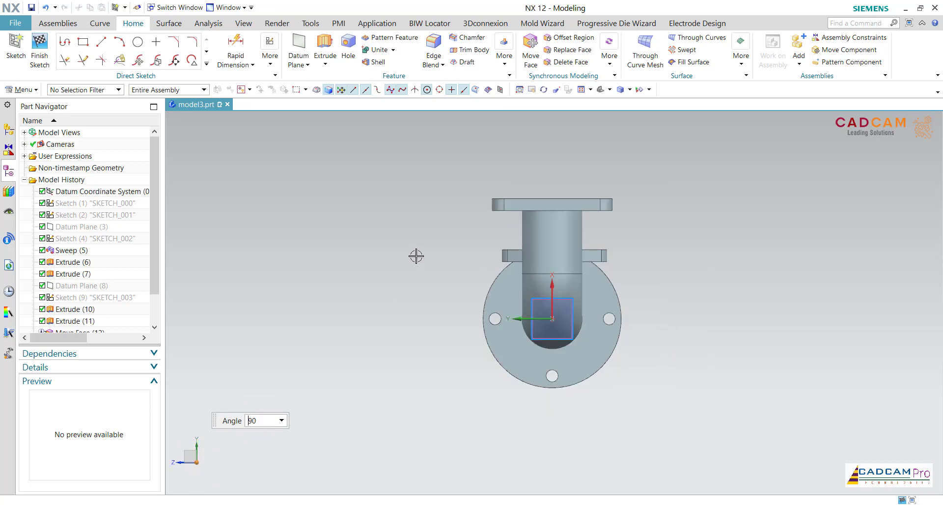
left_click(139, 43)
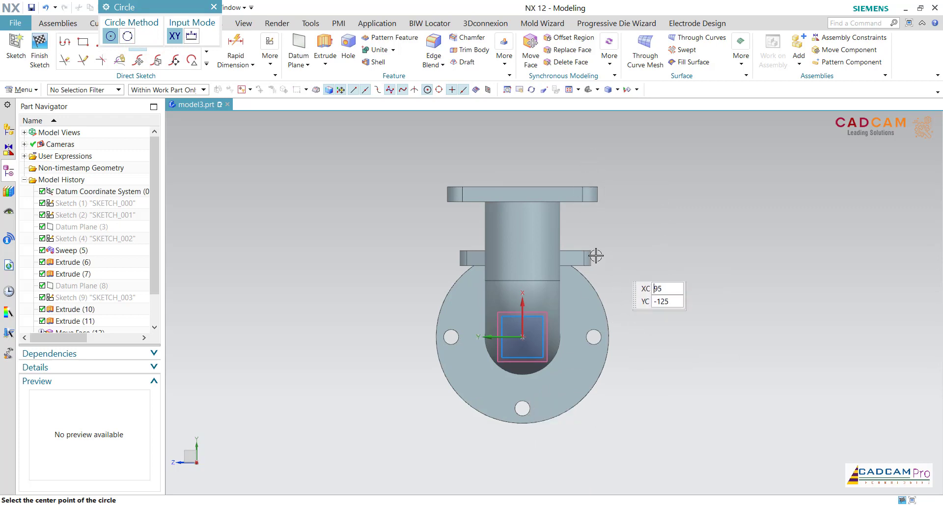
left_click(522, 252)
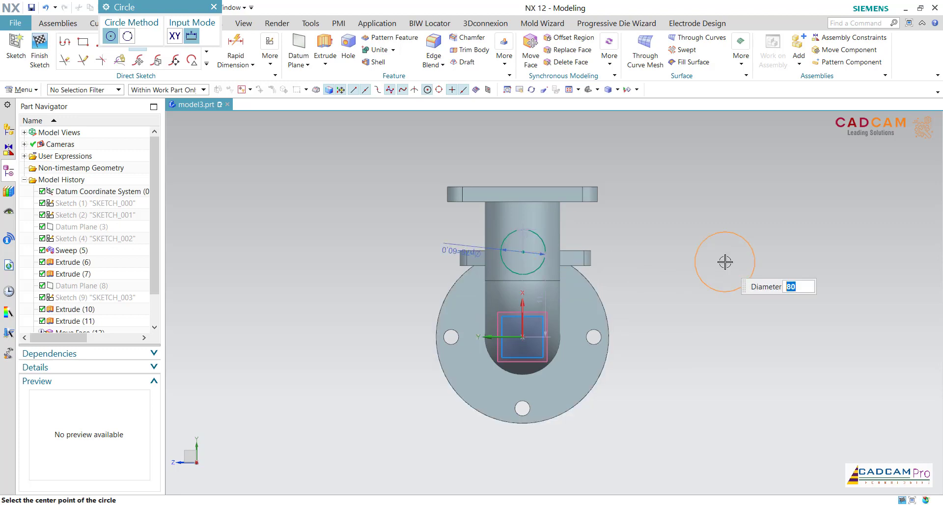
left_click(523, 252)
key("Escape")
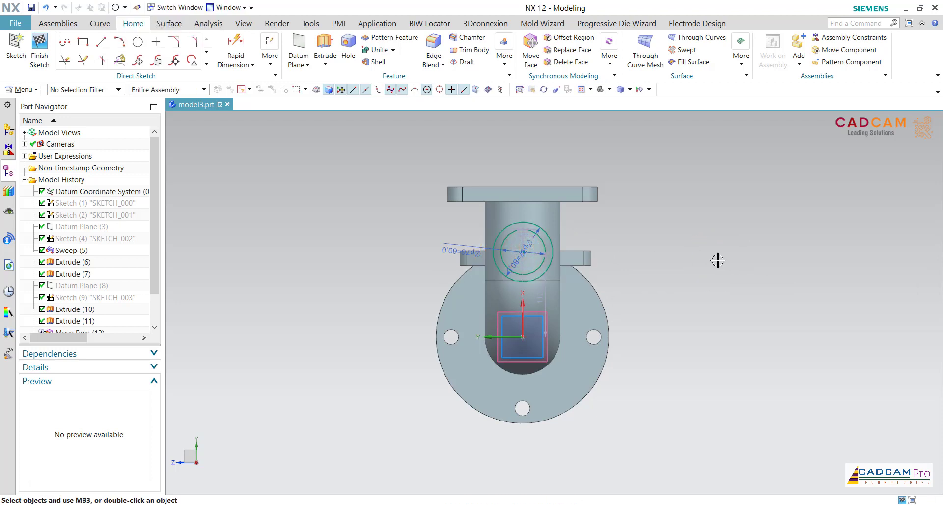
Step: Constrain the circles' common centre to lie on the sketch's vertical axis
left_click(523, 251)
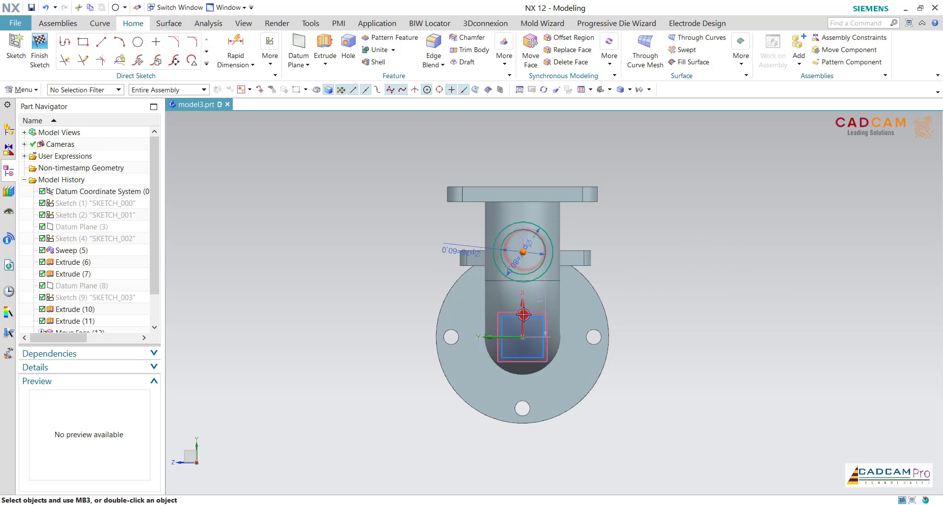
left_click(523, 314)
left_click(543, 297)
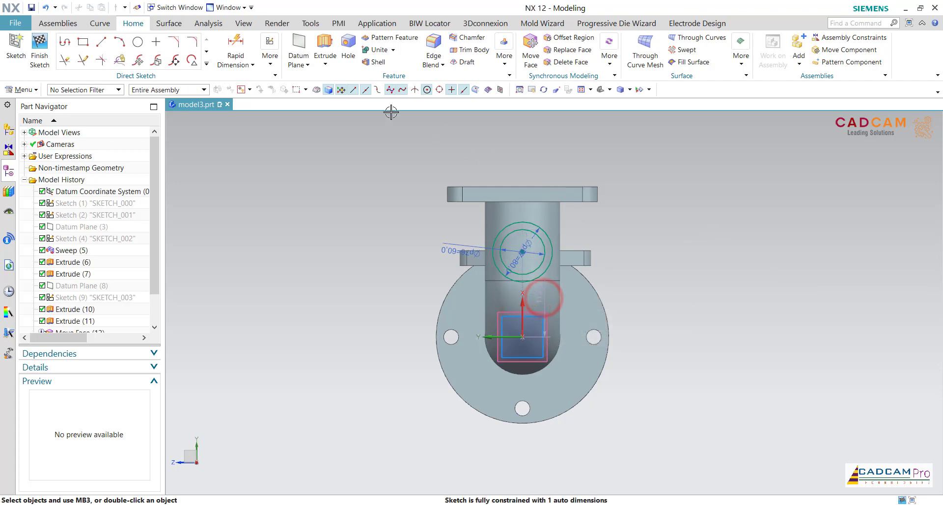
Step: Dimension the circles' centre 80 mm below the top edge of the square flange
left_click(240, 47)
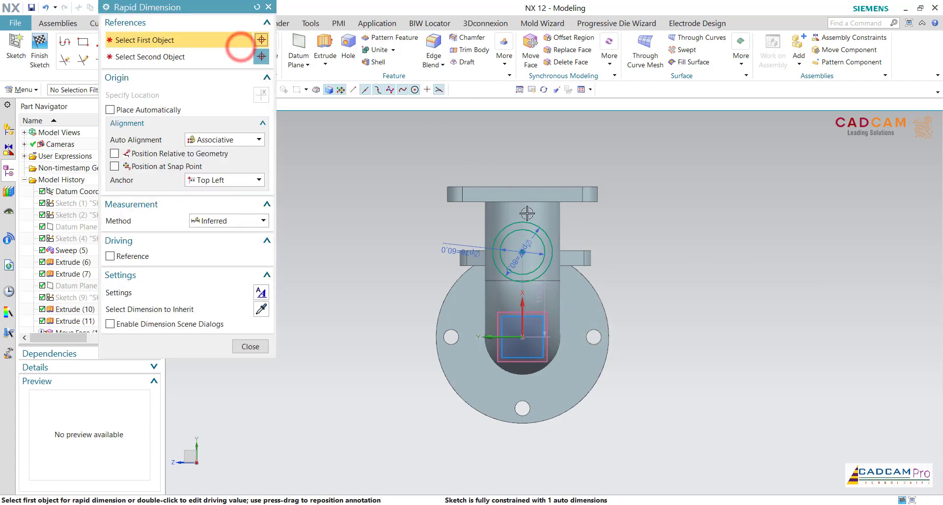
left_click(521, 252)
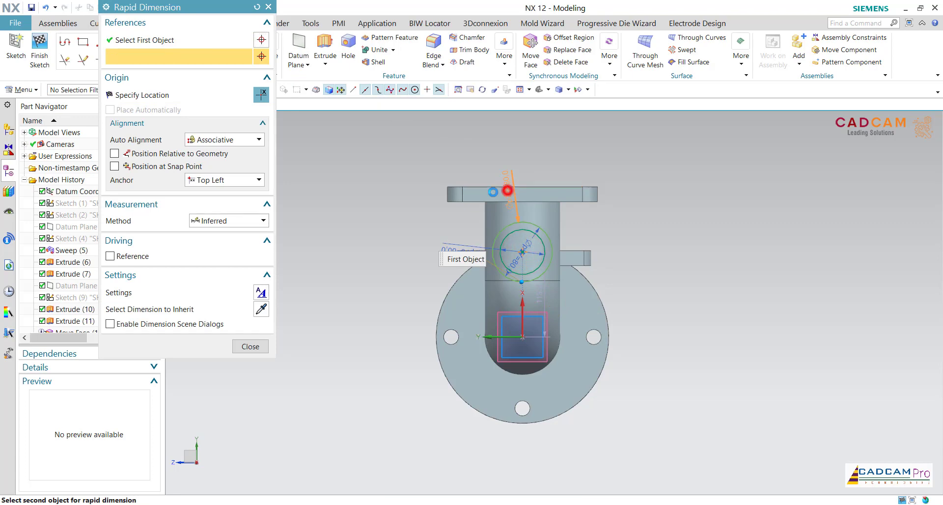
left_click(522, 187)
left_click(402, 219)
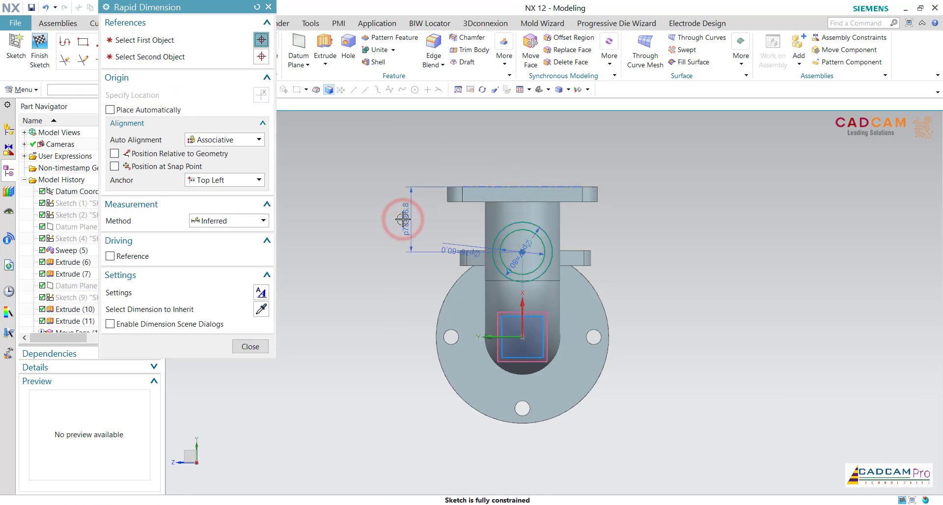
type("80")
key("Return")
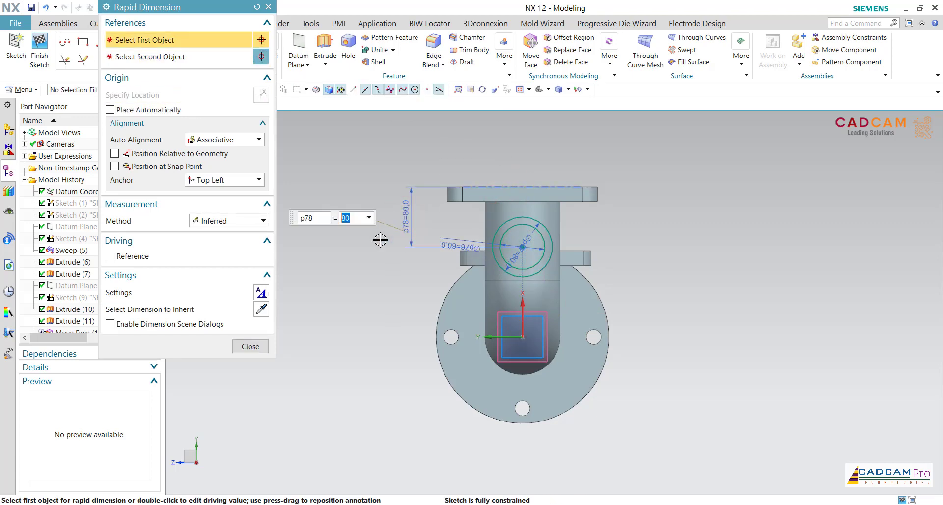
left_click(254, 347)
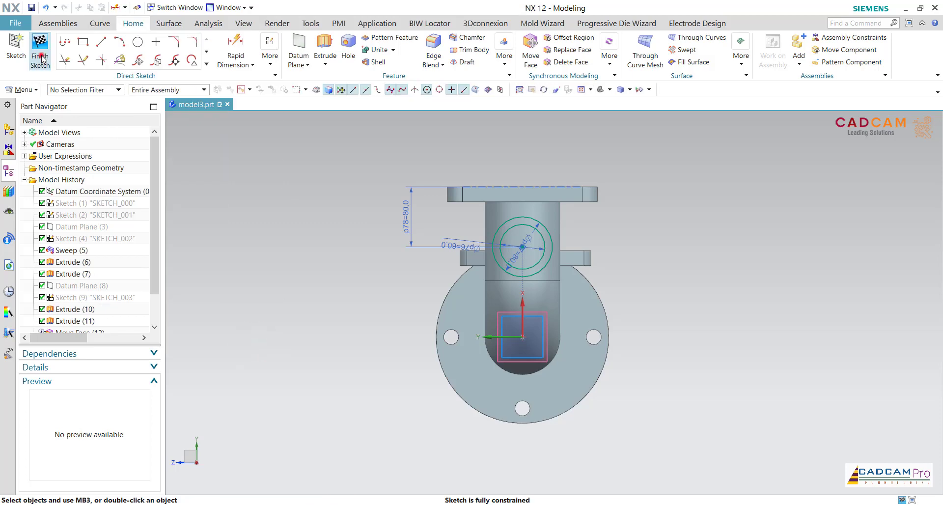
Step: Finish the circle sketch and hide the offset datum plane it lies on
left_click(40, 54)
left_click(694, 325)
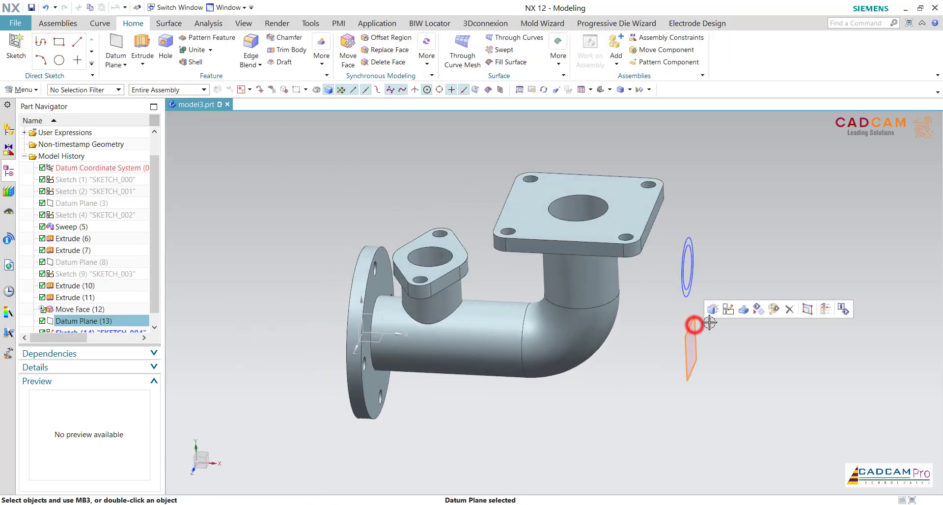
left_click(749, 315)
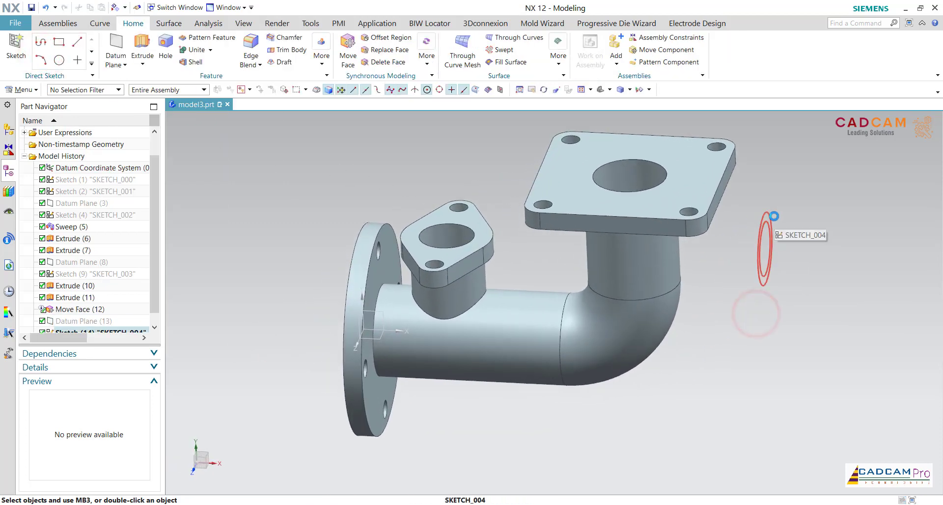
Step: Extrude the ring between the two circles until next towards the vertical pipe, unite it with the body, and hide its sketch
left_click(143, 51)
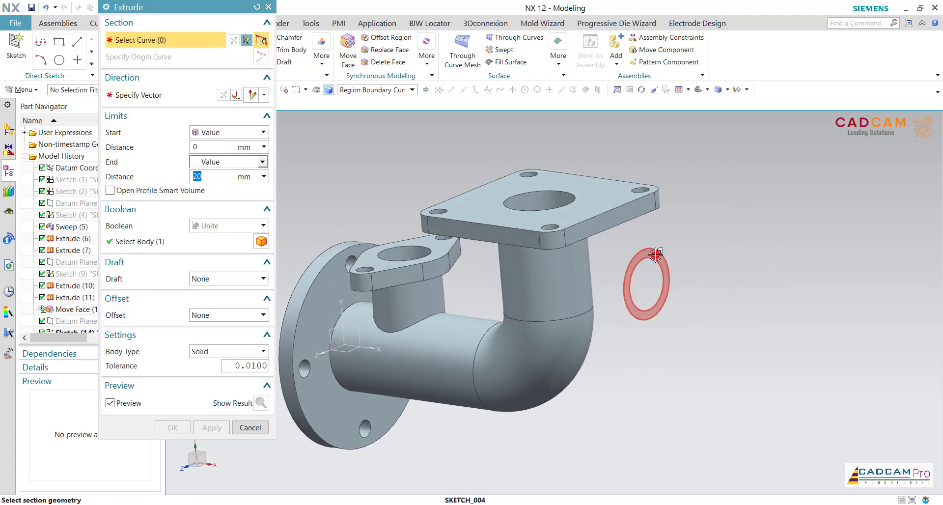
left_click(655, 254)
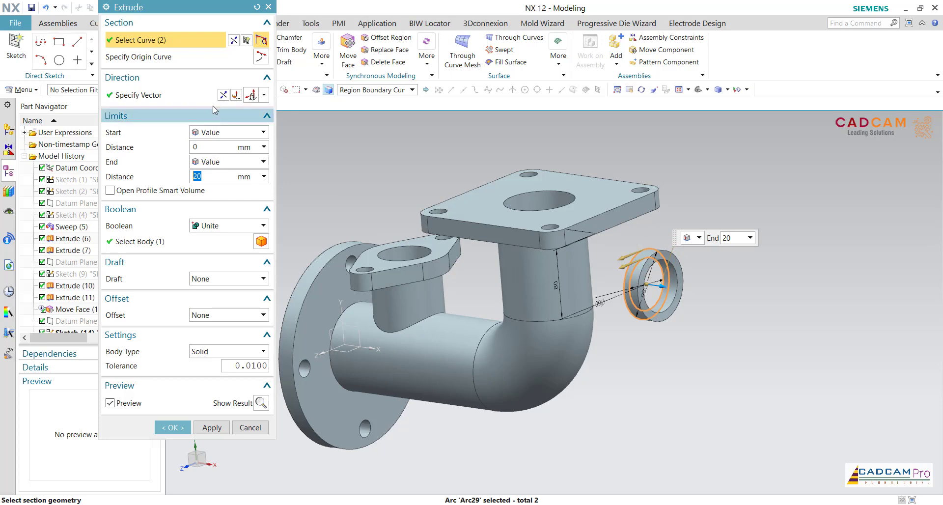
left_click(223, 95)
left_click(214, 161)
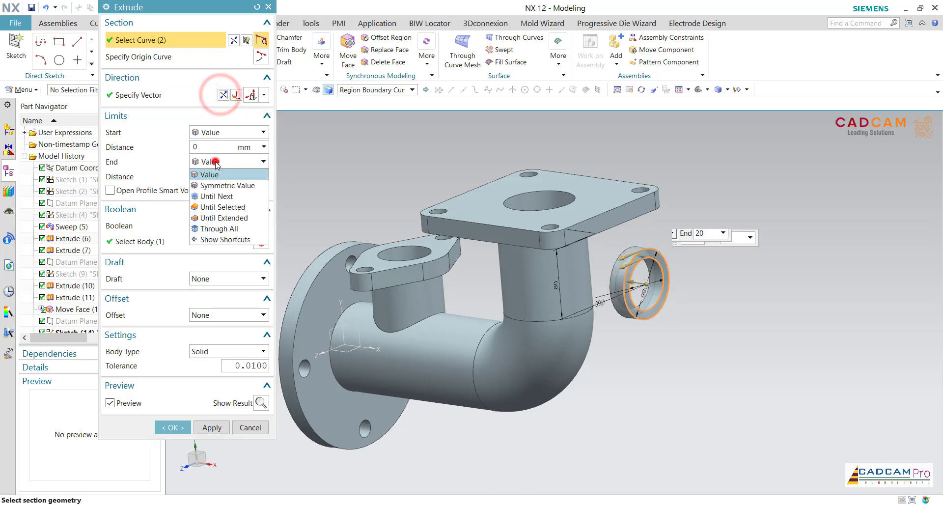
left_click(216, 196)
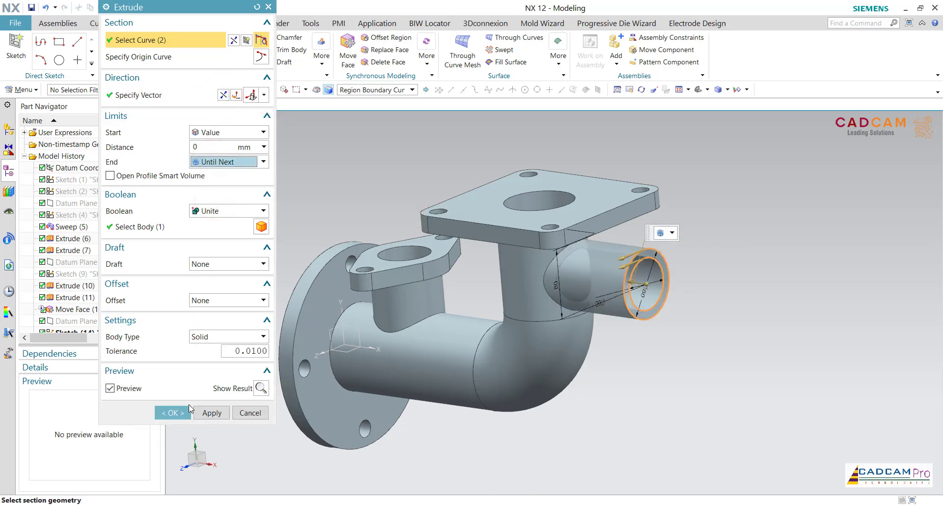
left_click(190, 413)
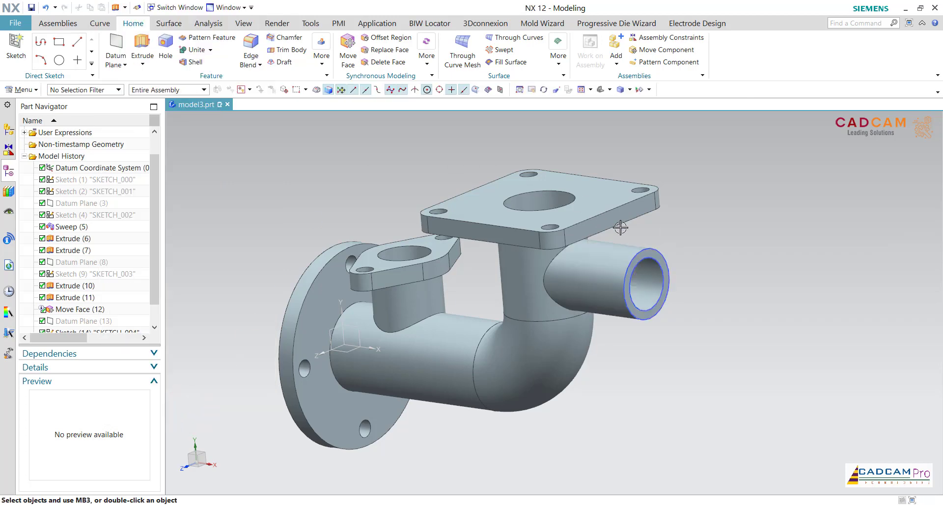
left_click(649, 261)
Step: Move the pipe-wall face blocking the new side pipe's bore so that the bore opens into the vertical pipe
mouse_move(727, 248)
middle_mouse_down("shift")
mouse_move(784, 208)
mouse_move(778, 200)
middle_mouse_up("shift")
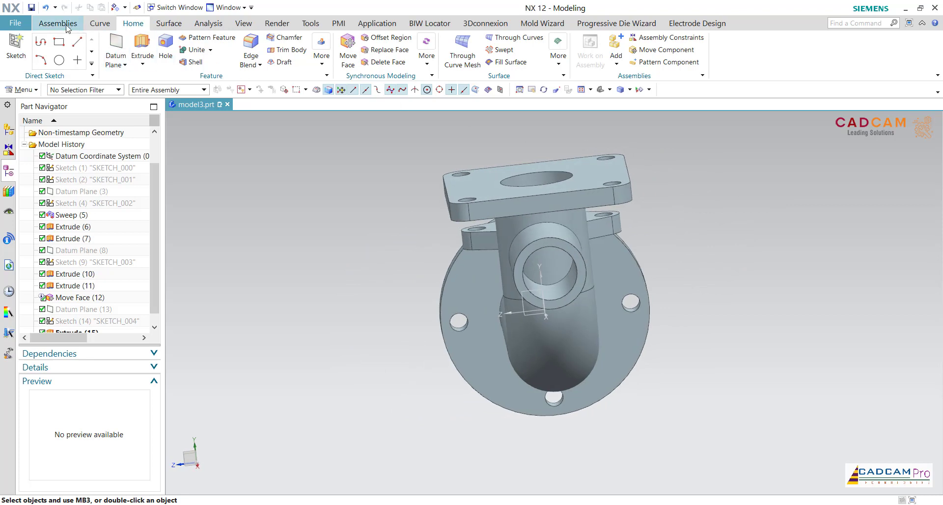
left_click(348, 65)
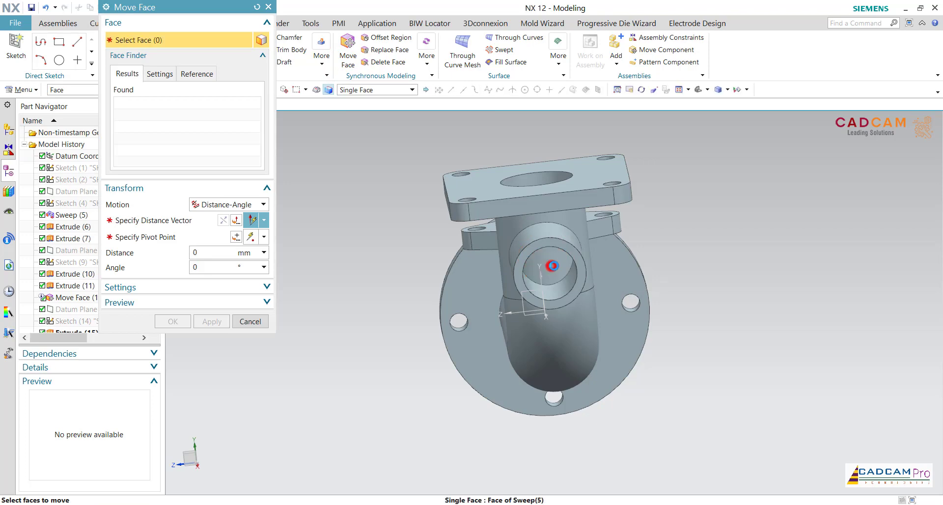
left_click(552, 266)
middle_click_drag(732, 288, 697, 391)
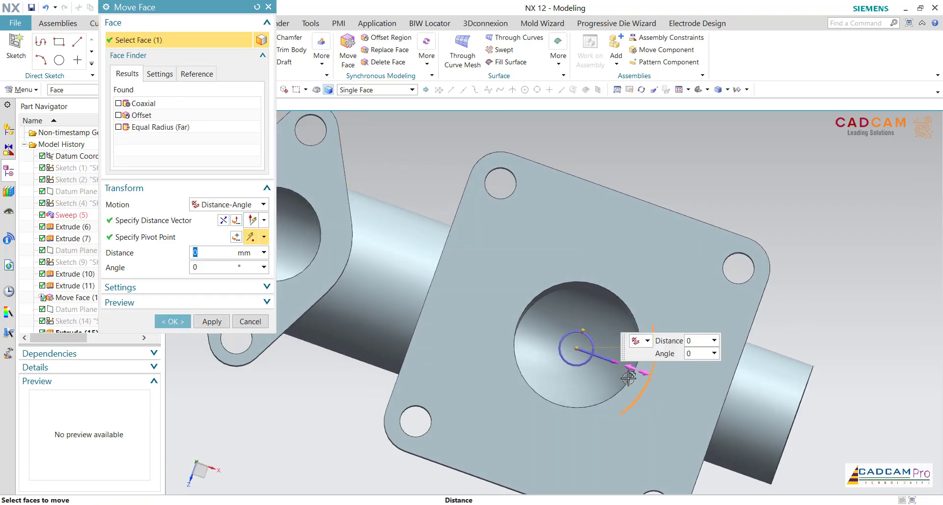
middle_click_drag(627, 378, 715, 422)
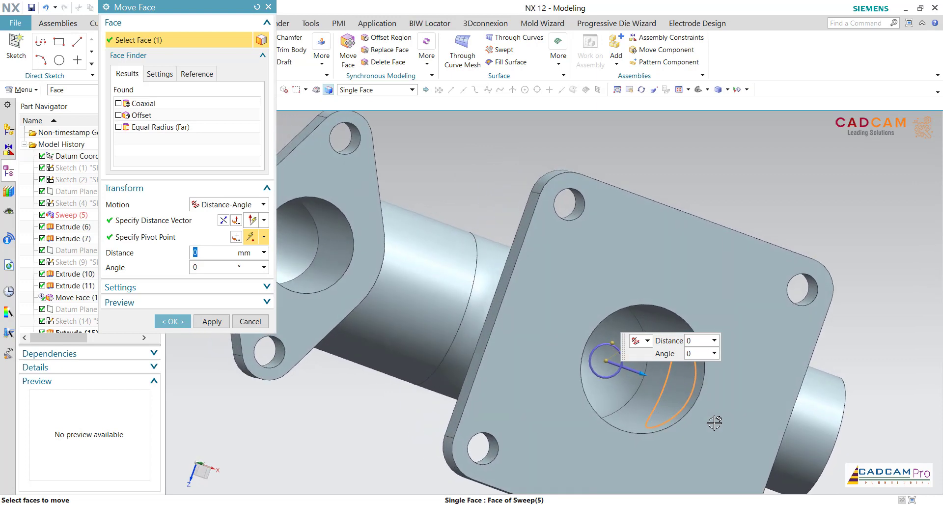
left_click(641, 378)
type("10")
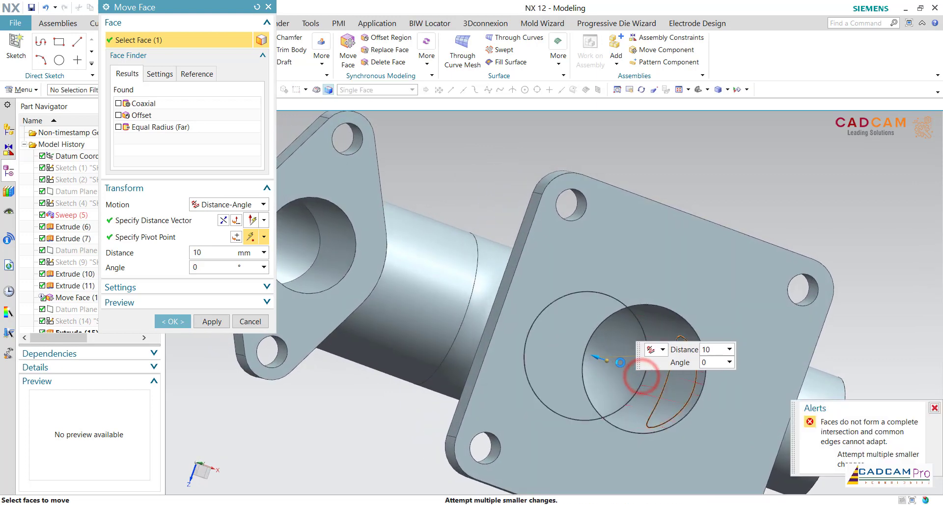
left_click_drag(619, 362, 612, 356)
middle_click_drag(541, 252, 538, 249)
middle_click_drag(391, 272, 561, 158)
left_click(178, 326)
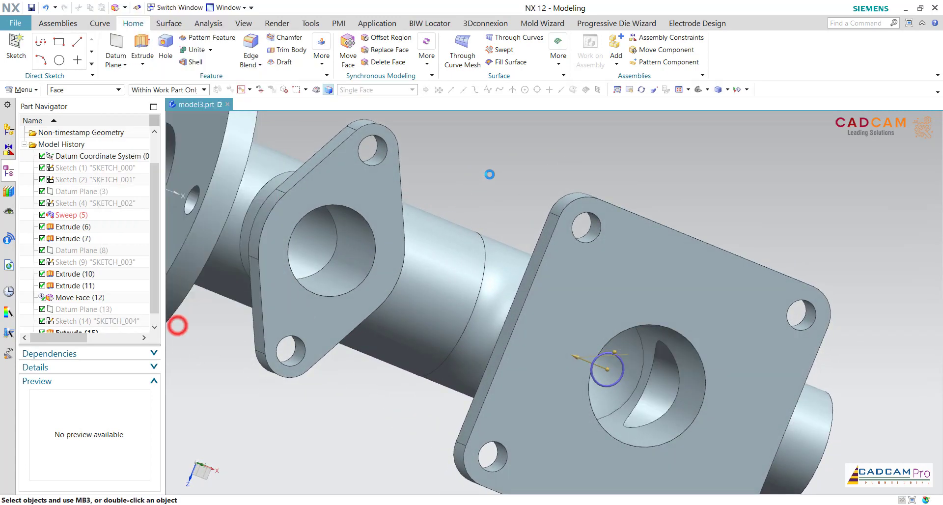
Step: Blend the junction edges of both branch pipes and of the pipes with the round, two-hole and square flanges at 5 mm radius
key("ctrl+f")
key("End")
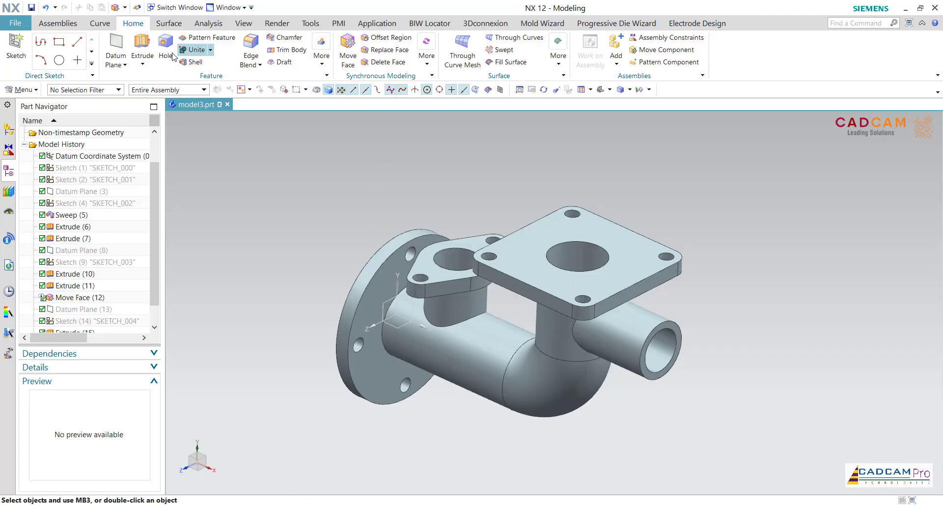
left_click(250, 42)
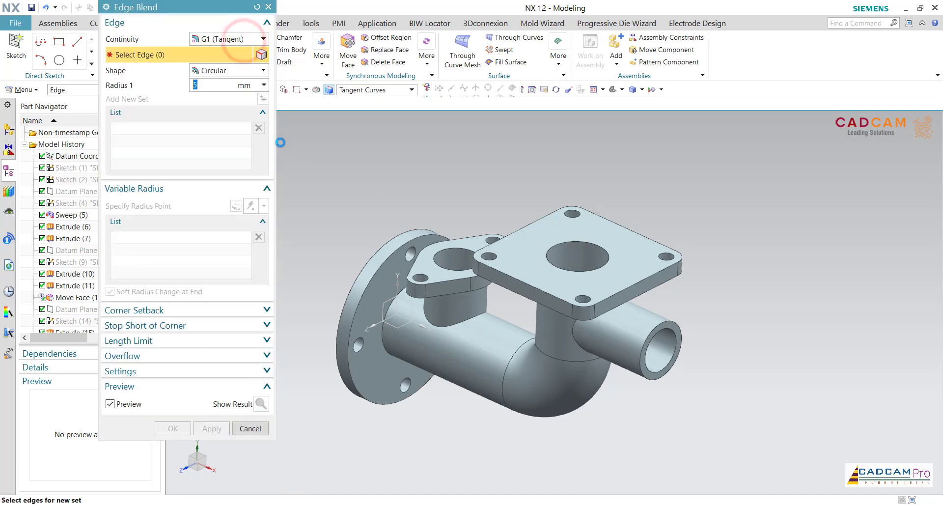
left_click(386, 311)
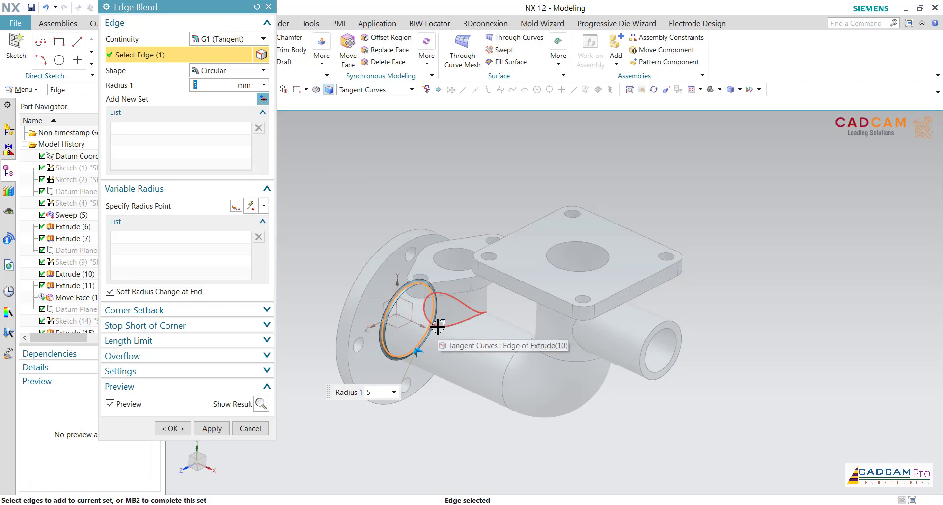
left_click(437, 326)
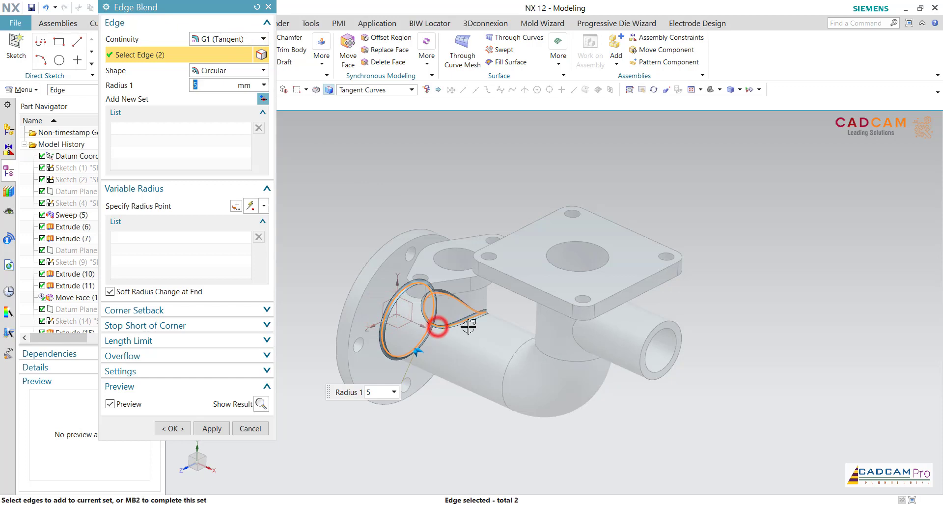
left_click(575, 341)
middle_click_drag(574, 343, 480, 343)
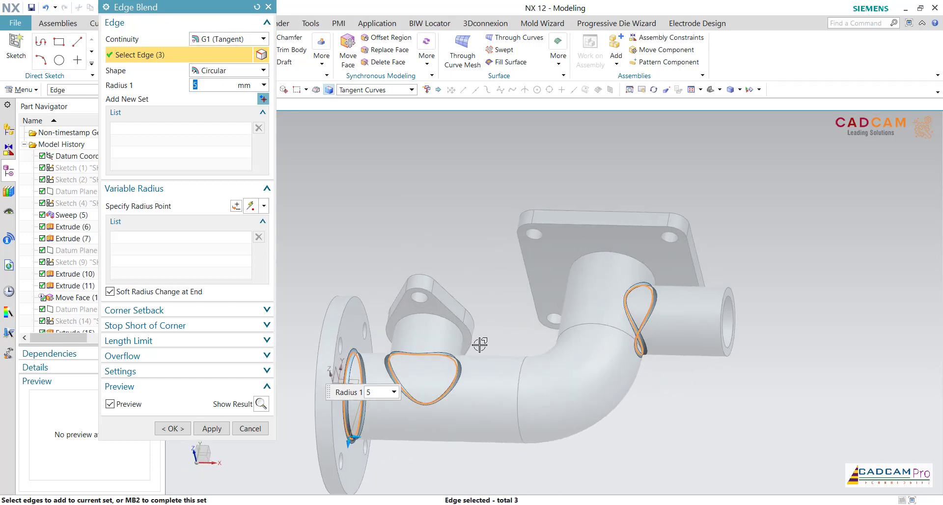
left_click(449, 320)
left_click(606, 253)
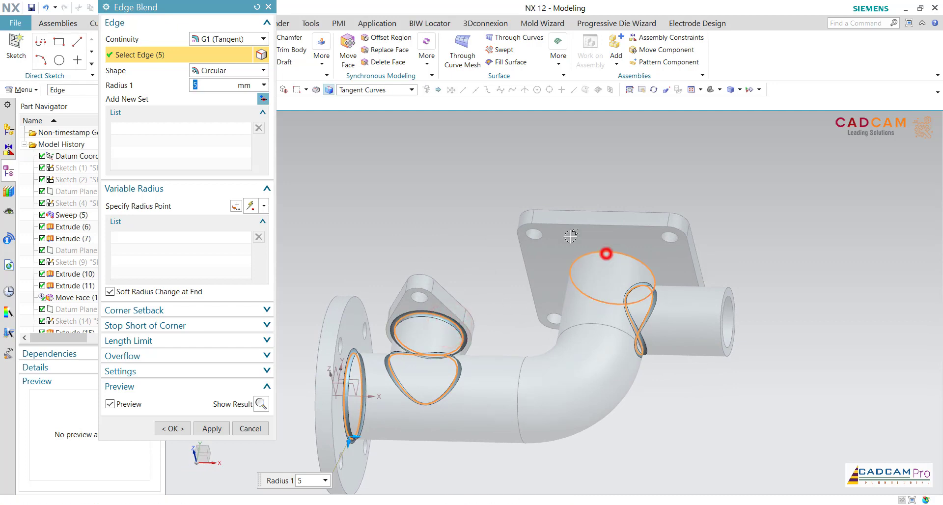
left_click(185, 430)
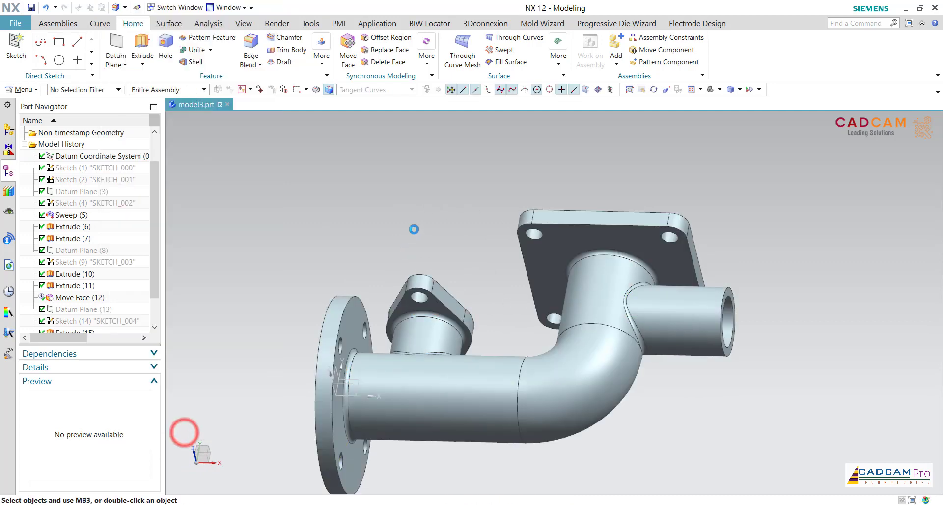
Step: Chamfer the bore edges of the round, two-hole and square flanges and the side pipe's end by 2 mm at 45°
scroll(413, 229, "down", 3)
left_click(289, 40)
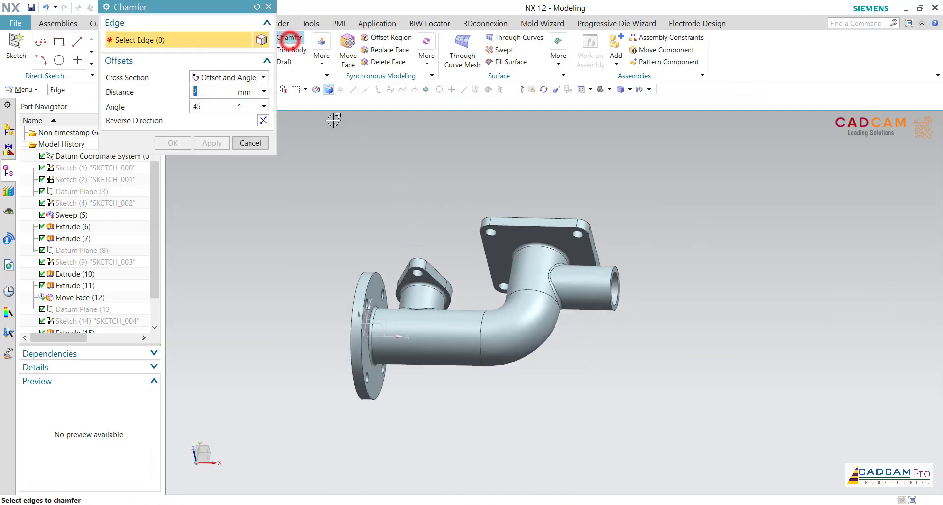
middle_click_drag(353, 143, 377, 166)
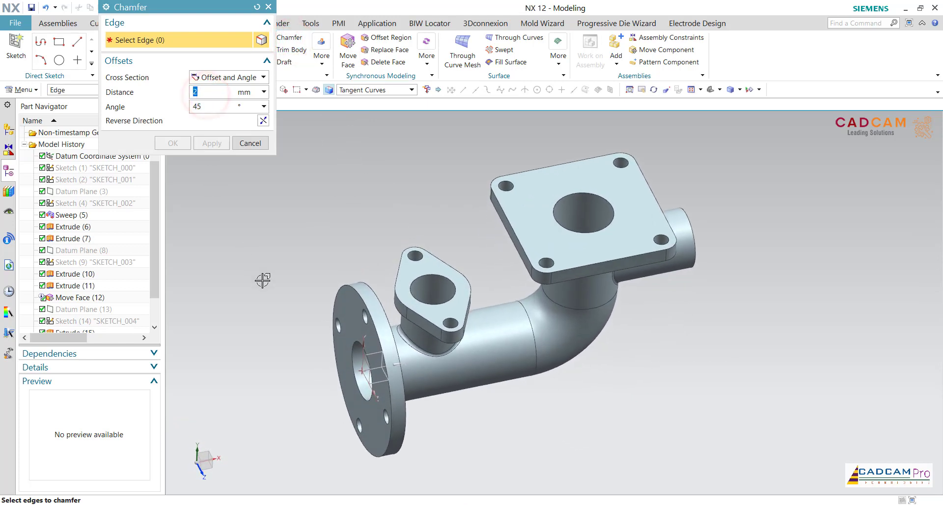
left_click(351, 349)
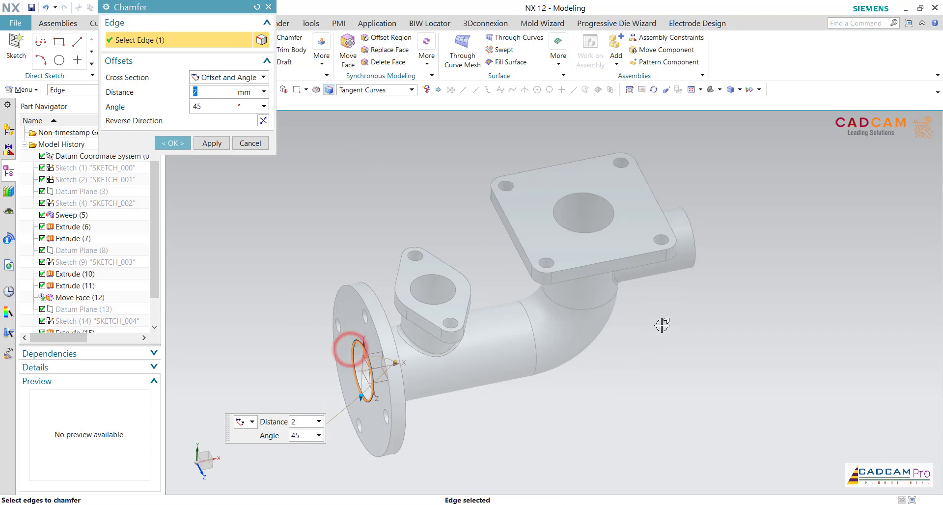
left_click(450, 274)
middle_click_drag(800, 280, 768, 284)
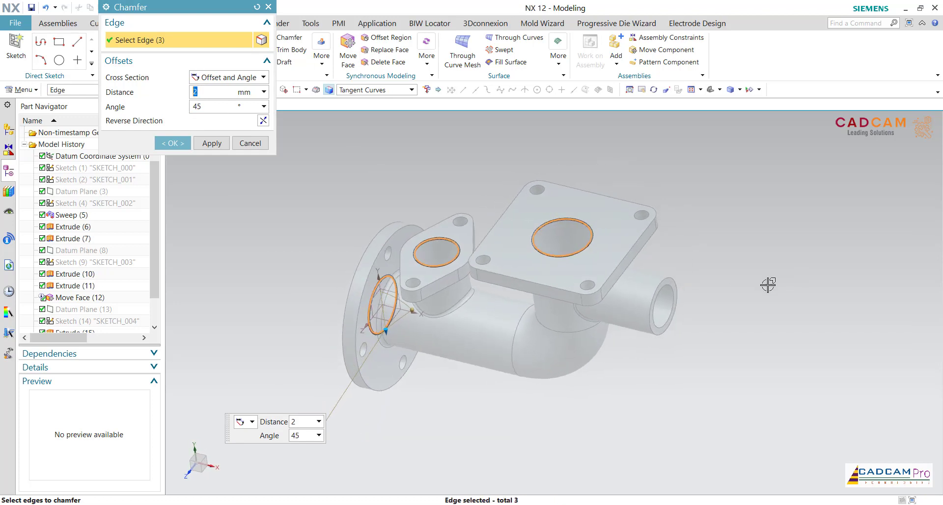
left_click(673, 290)
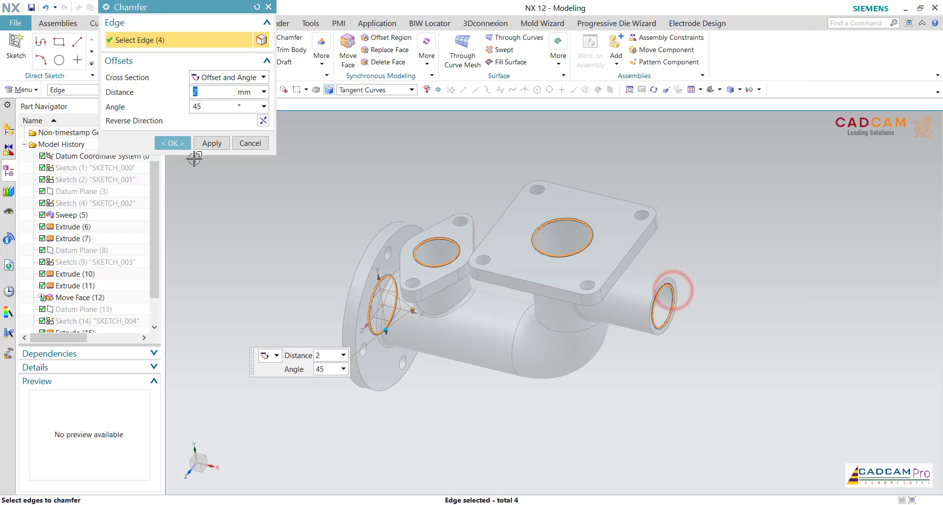
left_click(172, 144)
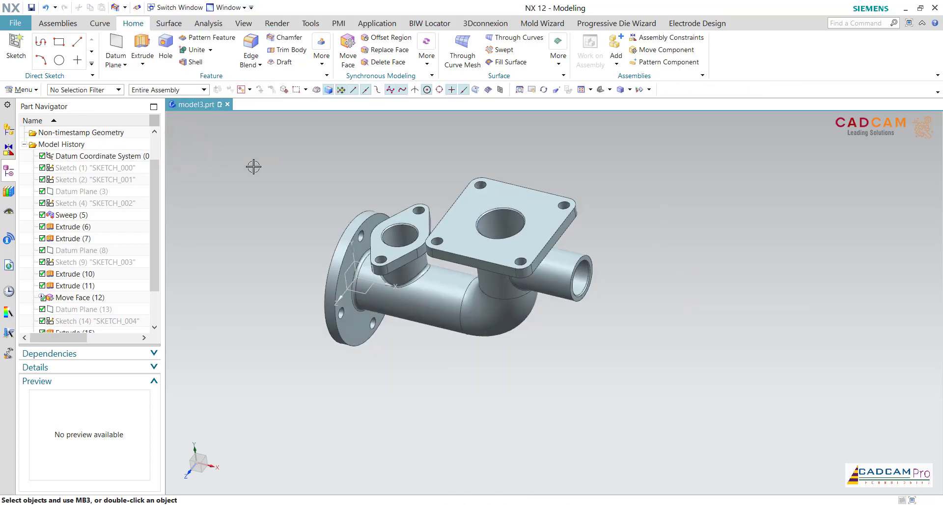